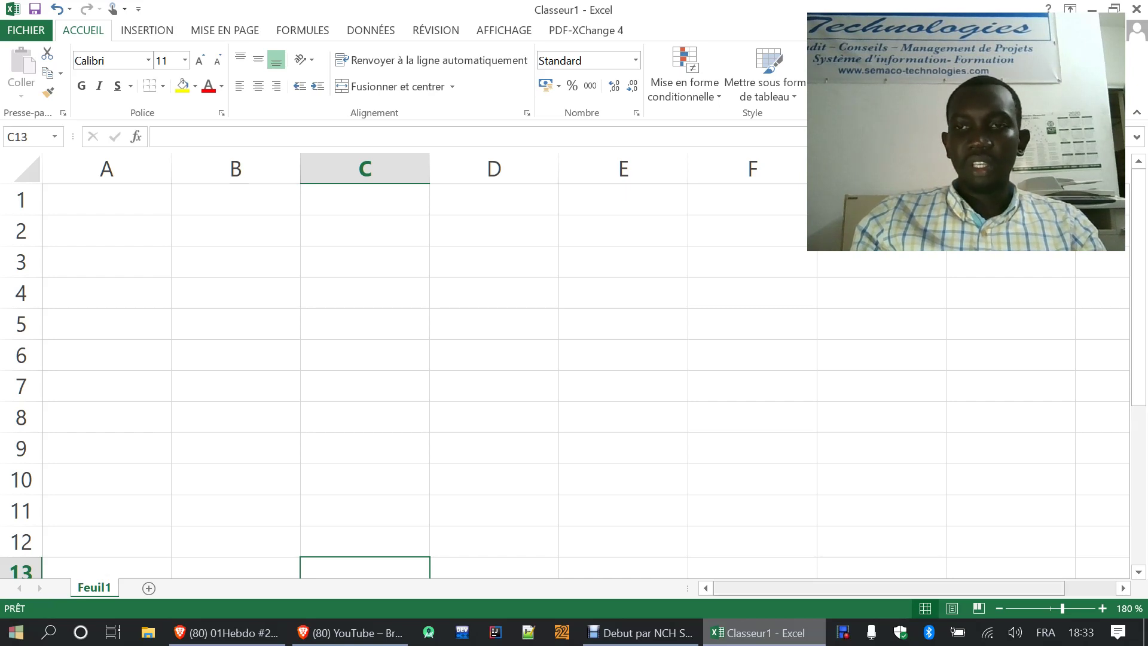
- Zoom the worksheet out to 130 %
left_click(999, 609)
left_click(1000, 609)
left_click(1000, 609)
left_click(999, 608)
left_click(999, 609)
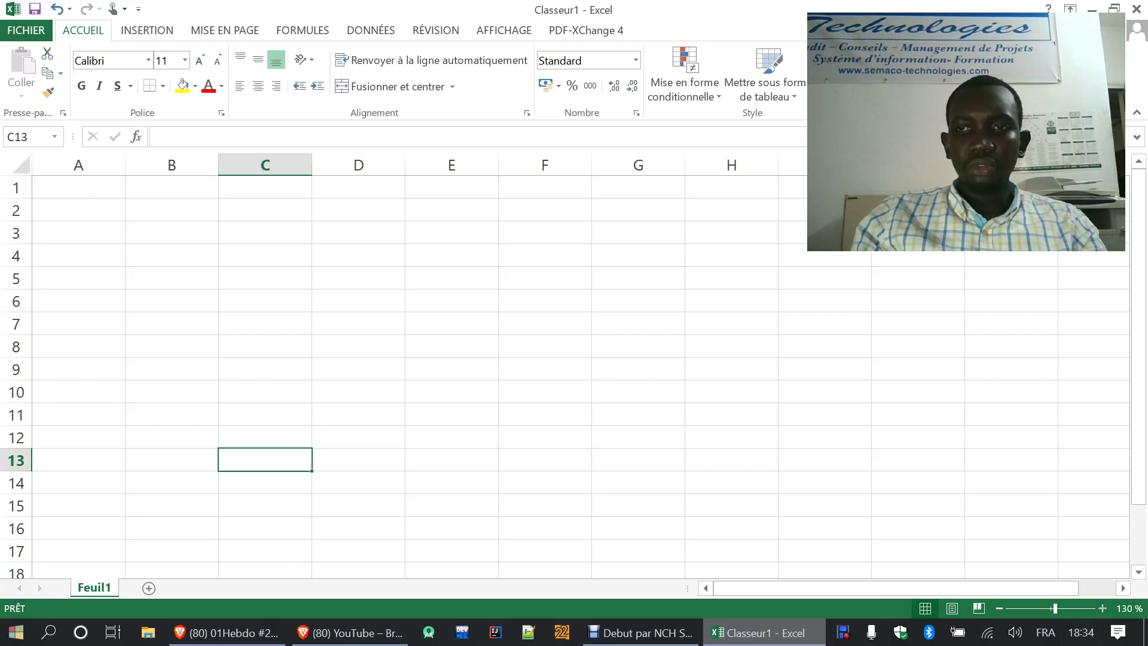
- Enlarge the worksheet view to 260 %
left_click(1103, 608)
left_click(1102, 609)
left_click(1103, 608)
left_click(1102, 608)
left_click(1103, 608)
left_click(1103, 608)
left_click(1103, 608)
left_click(1103, 608)
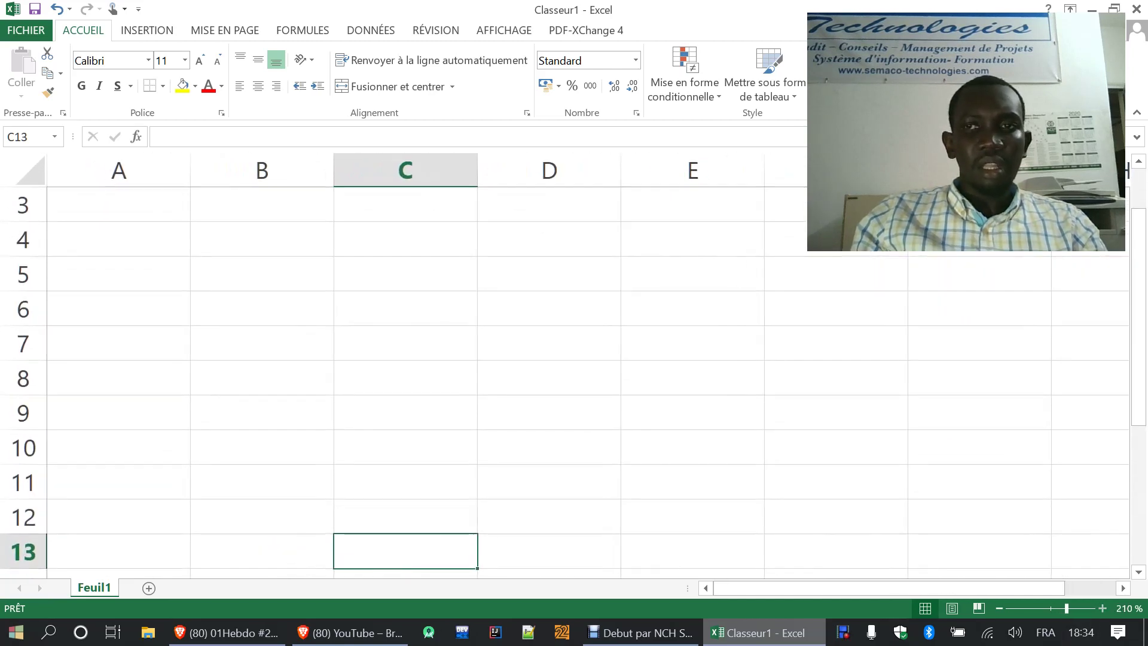
left_click(1103, 608)
left_click(1102, 608)
left_click(1103, 609)
left_click(1103, 608)
left_click(1103, 609)
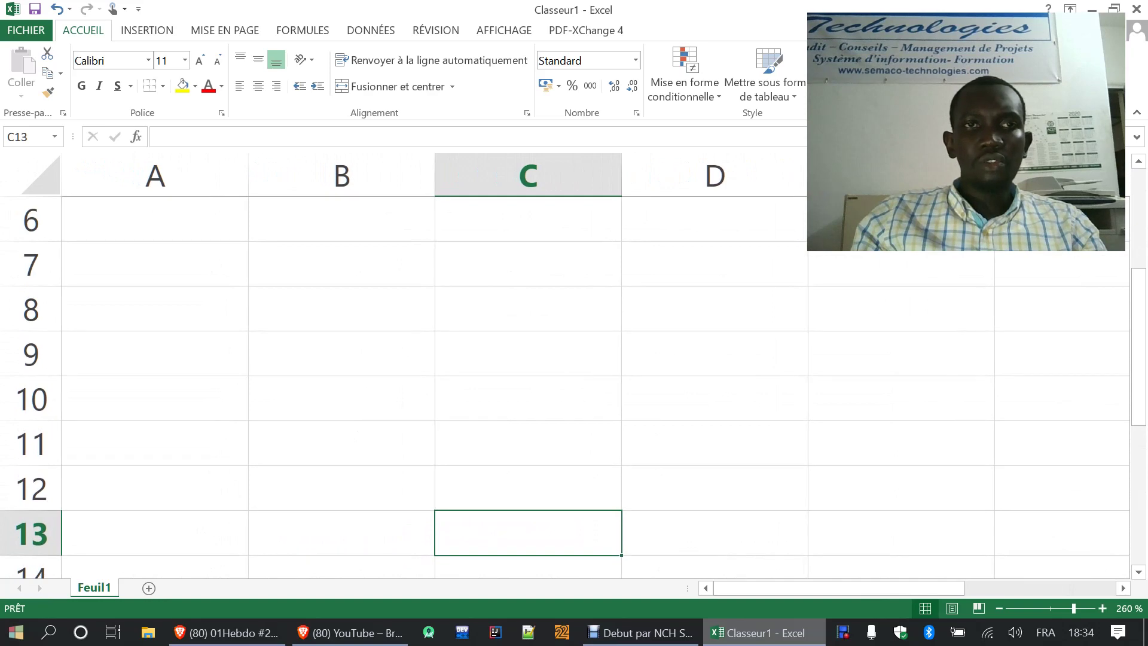
- Select cell B7, move the active cell around columns B to D and rows 7 to 10, and return to B7
left_click(342, 263)
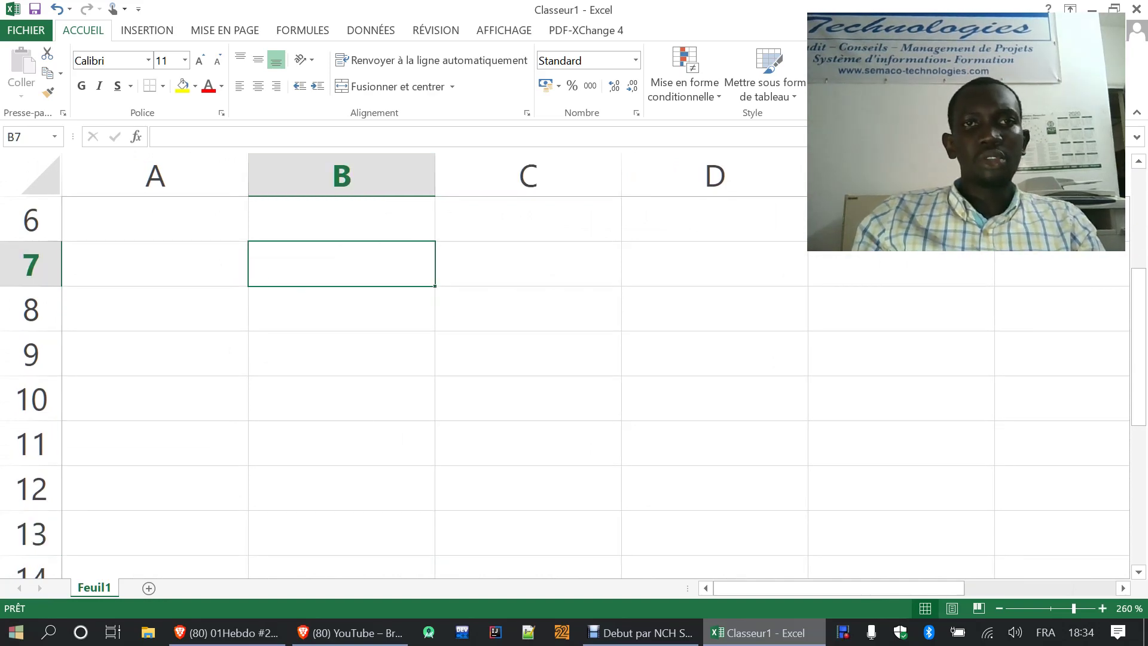
left_click(341, 308)
left_click(341, 263)
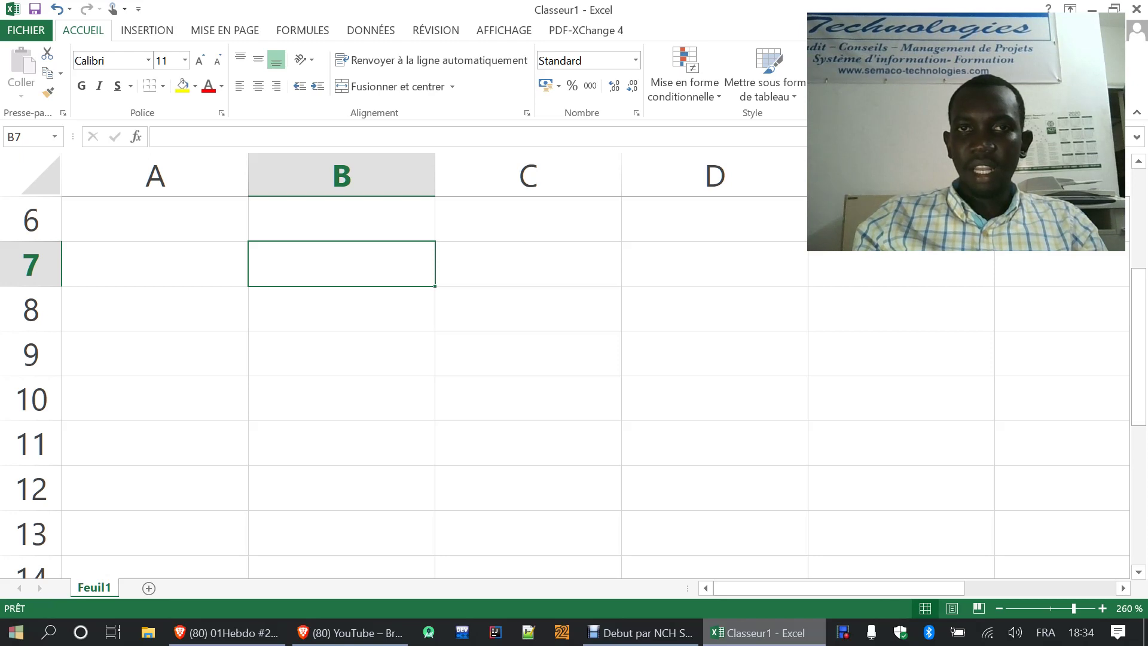
key("Right")
key("Right")
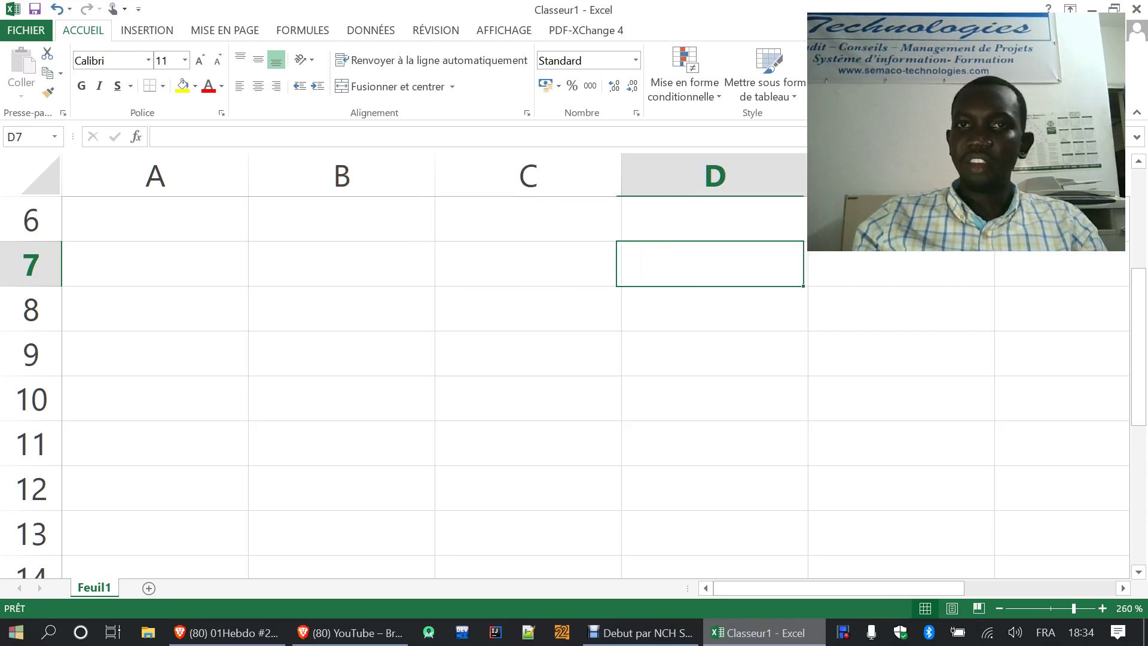
key("Left")
key("Down")
key("Down")
key("Left")
key("Down")
key("Up")
key("Up")
key("Up")
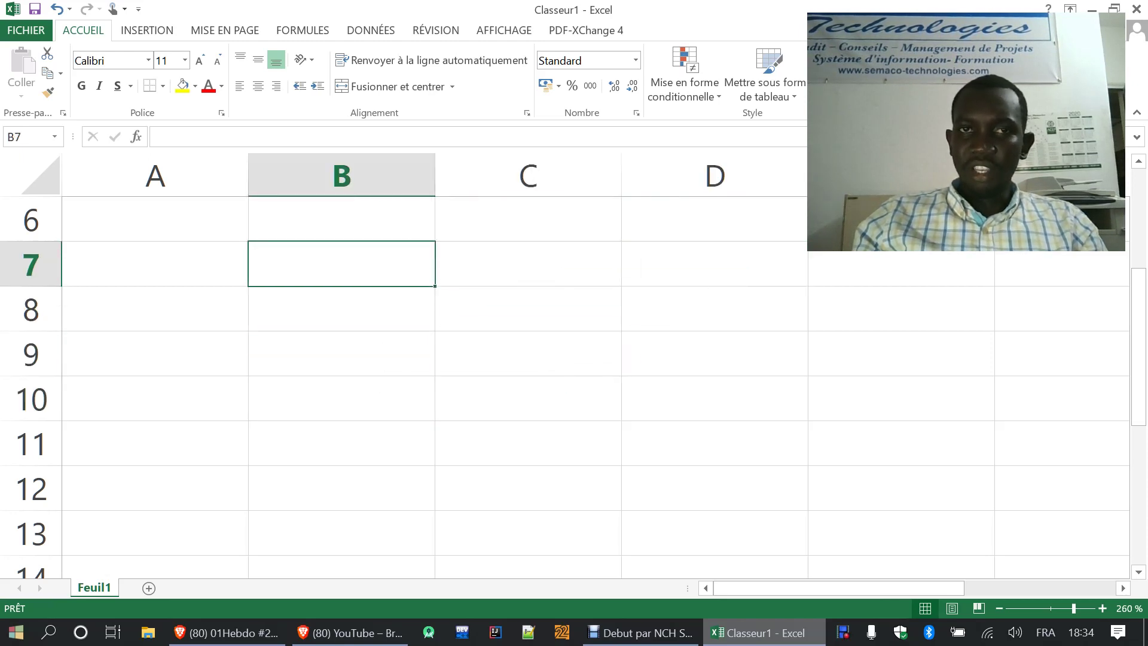
key("Right")
key("Down")
key("Left")
key("Up")
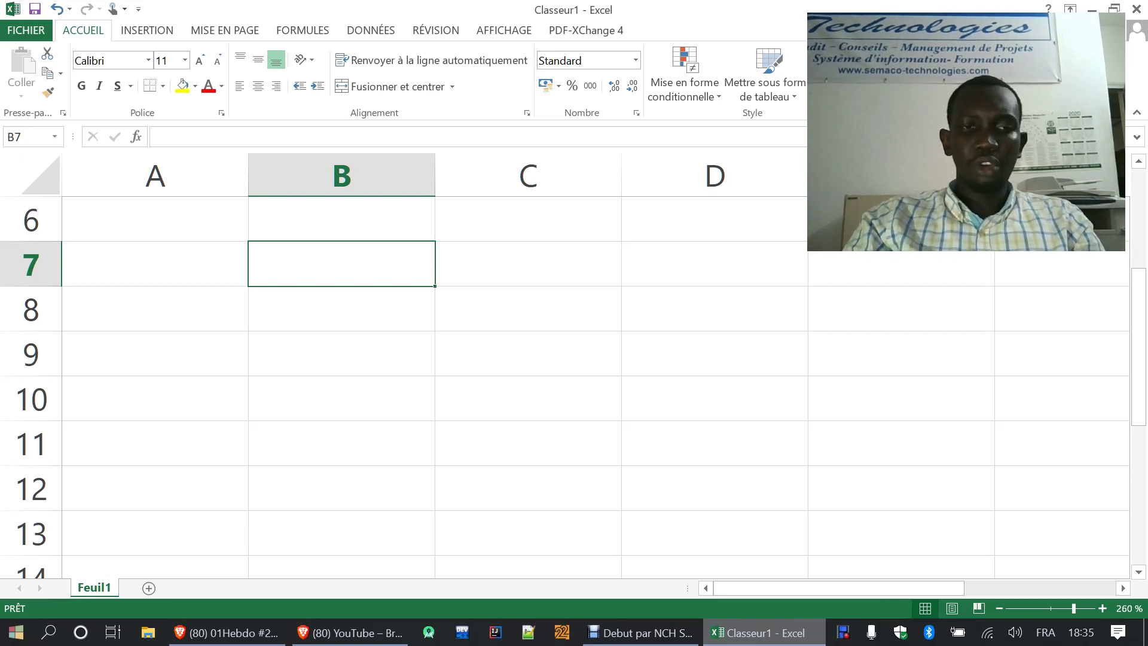
- Enter DUCOBU in cell B7 and fill it down through cell B12
type("DUCOBU")
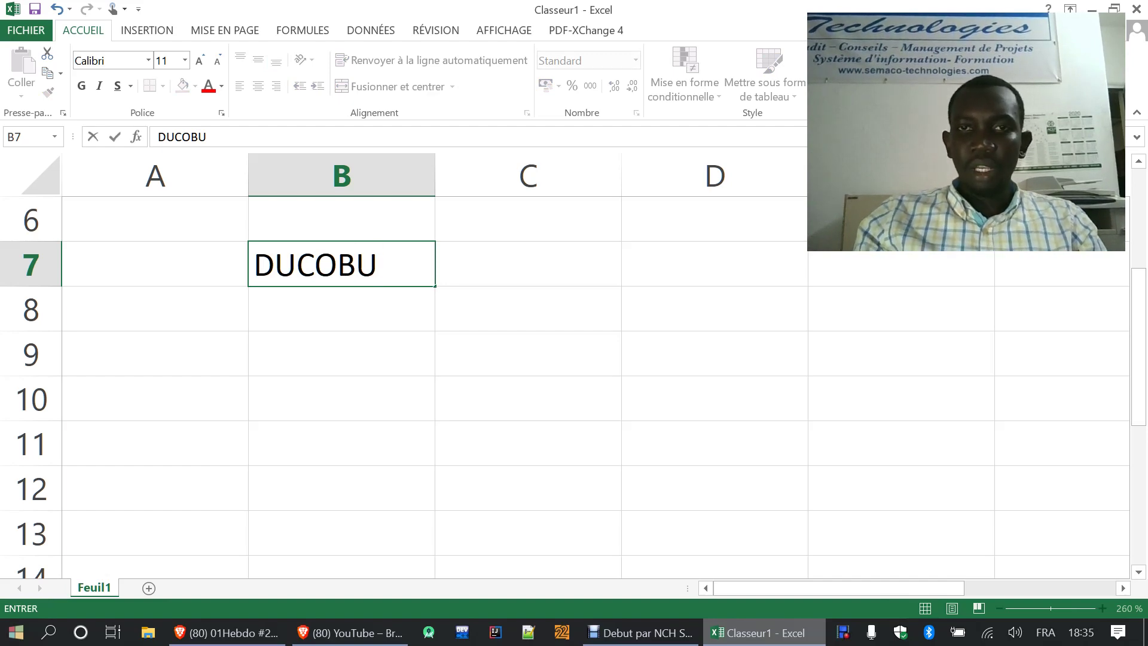
left_click(528, 399)
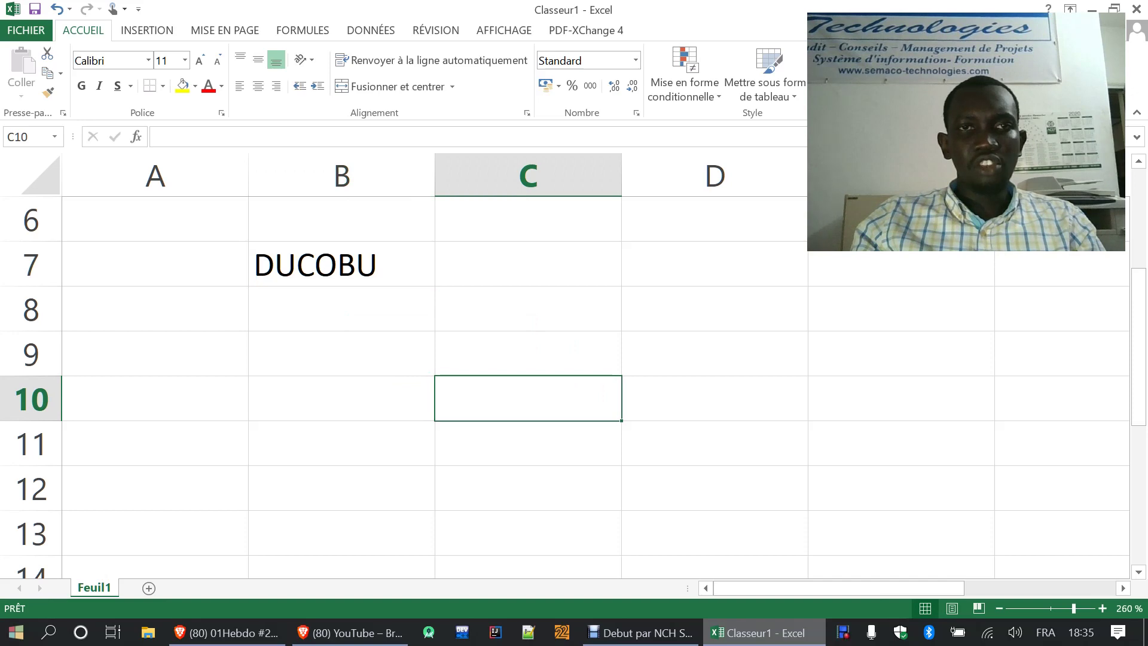
left_click(342, 265)
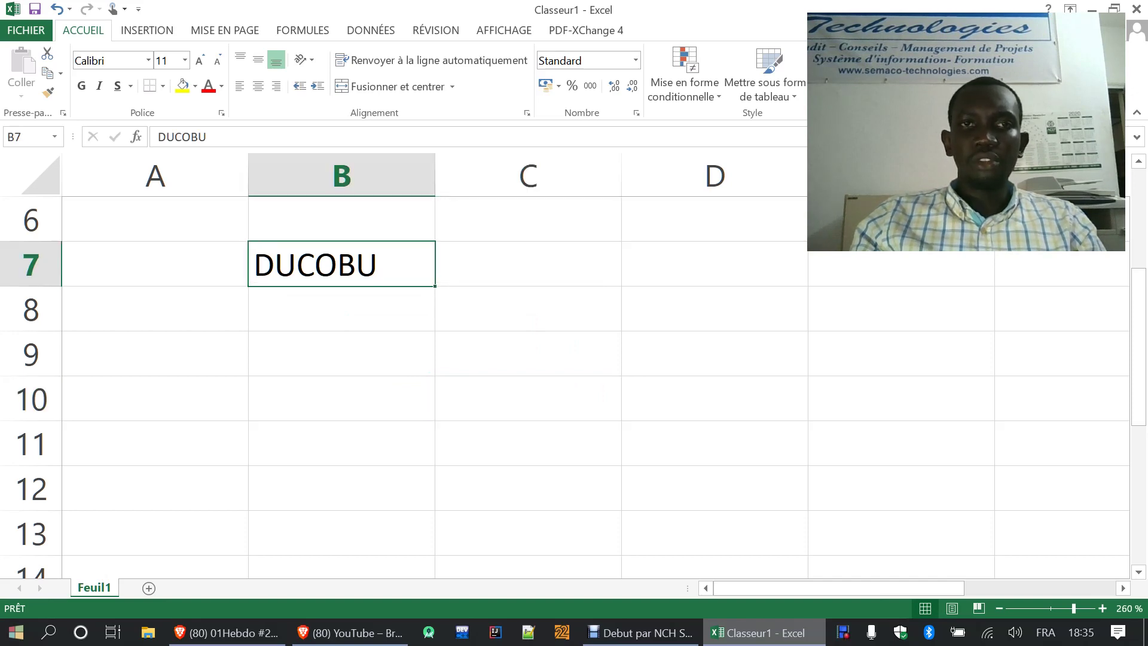
key("Down")
key("Down")
key("Down")
key("Down")
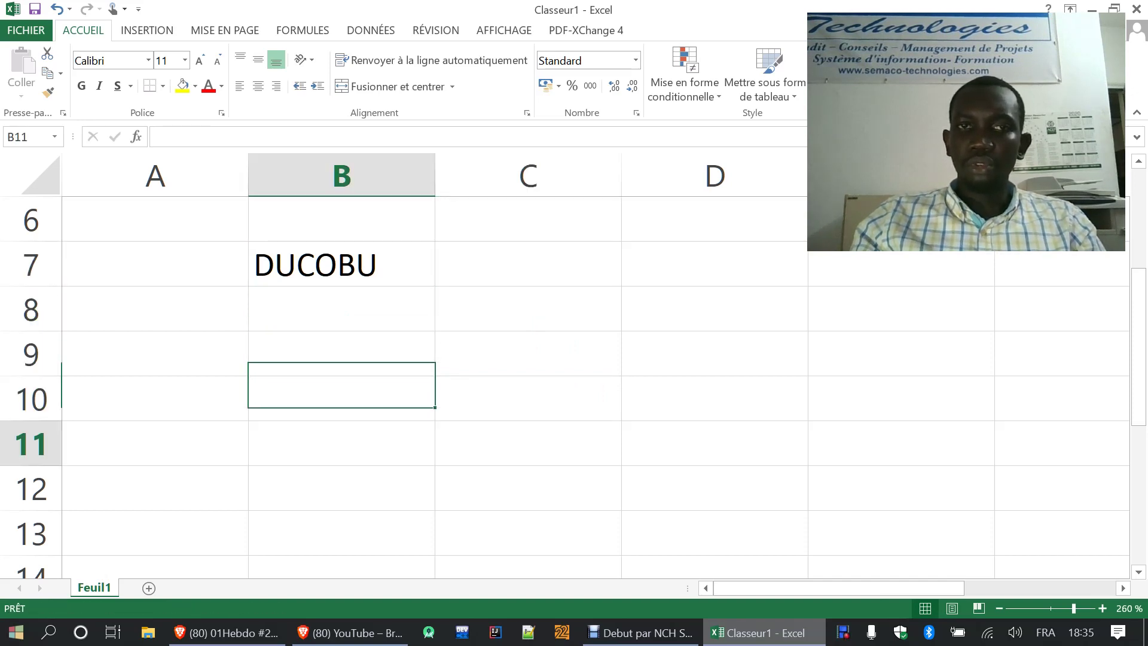
left_click(342, 265)
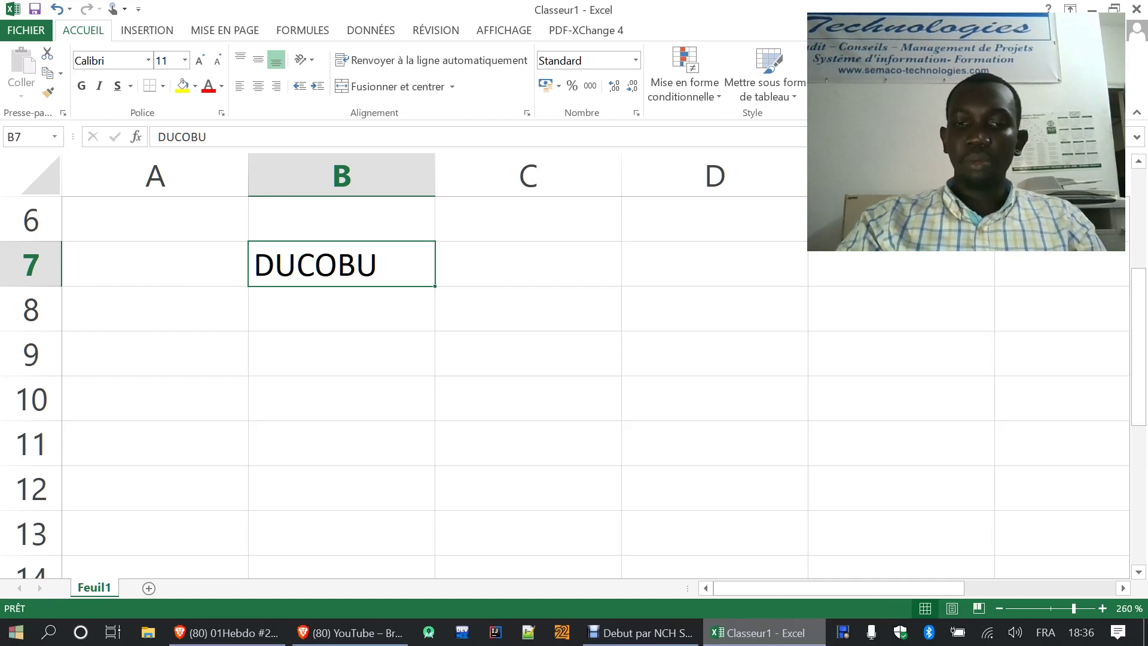
left_click_drag(434, 286, 434, 439)
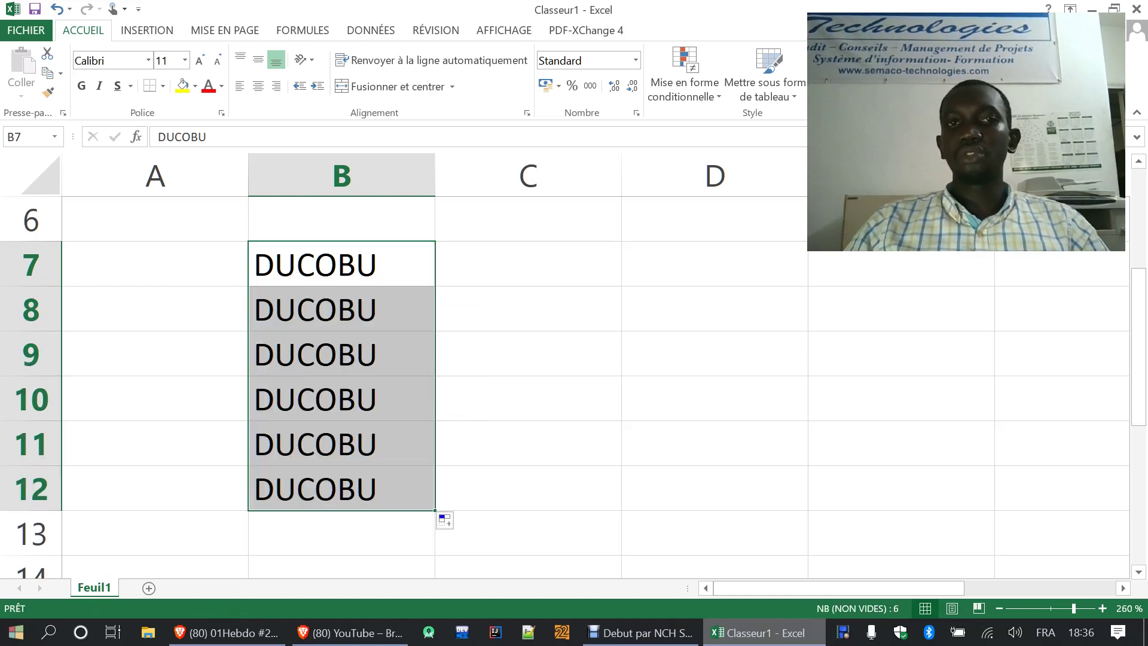
- Go through the filled cells B7 to B12 to examine their contents
left_click(342, 264)
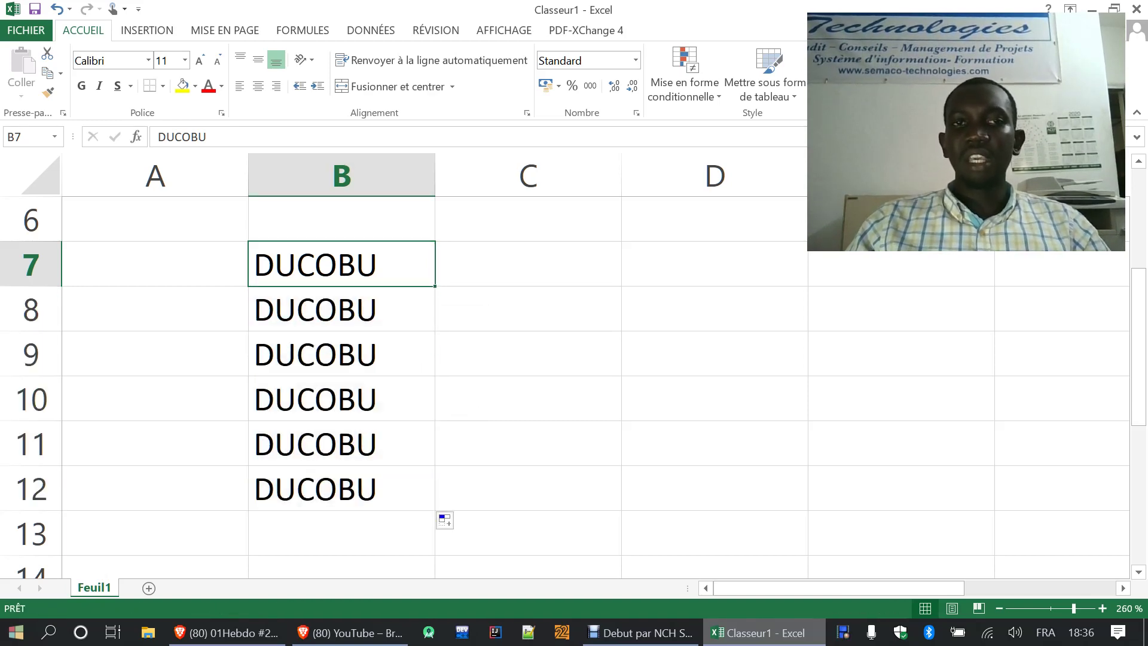
left_click(341, 488)
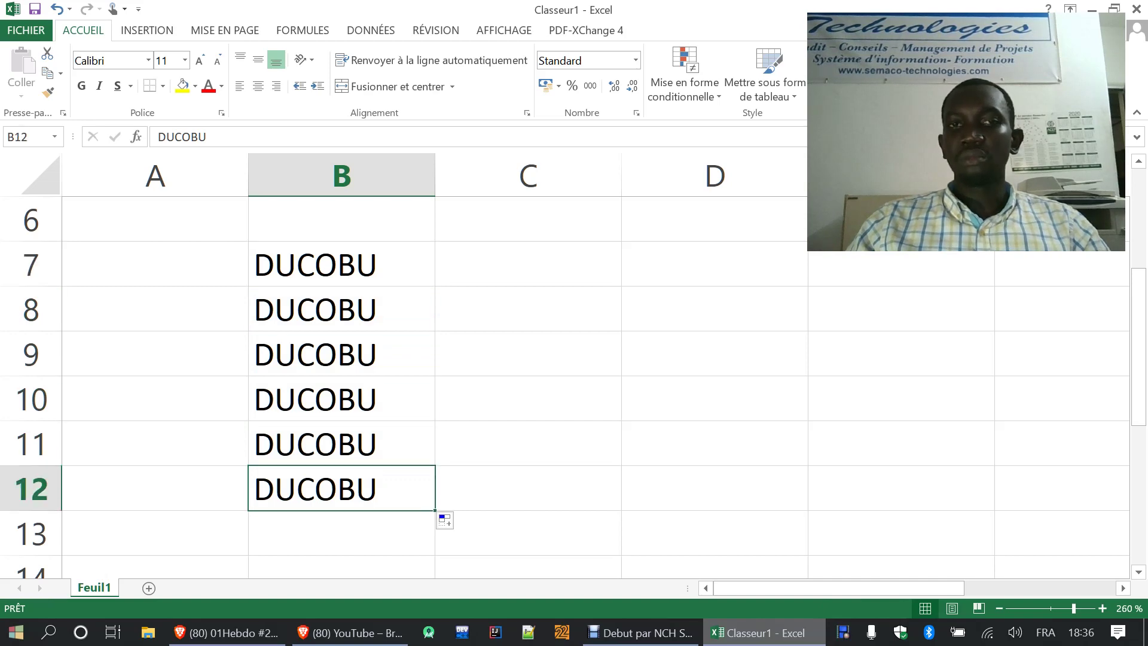
left_click(341, 264)
left_click(341, 308)
key("Down")
key("Down")
key("Down")
key("Down")
key("Down")
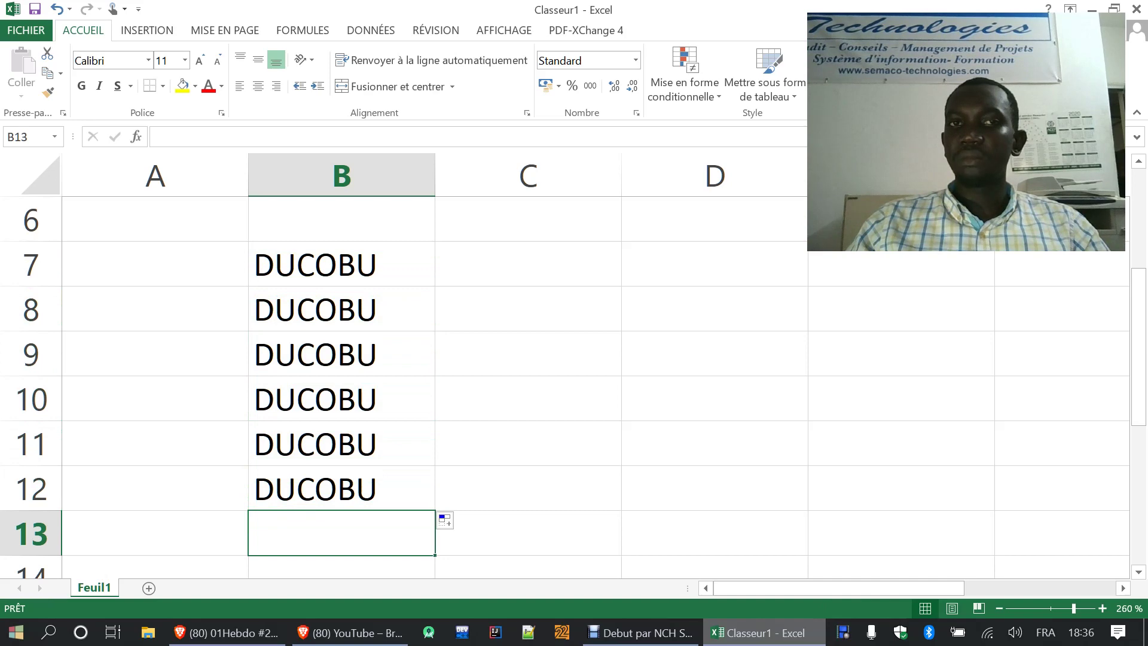
- Clear the contents of the range B7:B12
left_click_drag(341, 263, 342, 488)
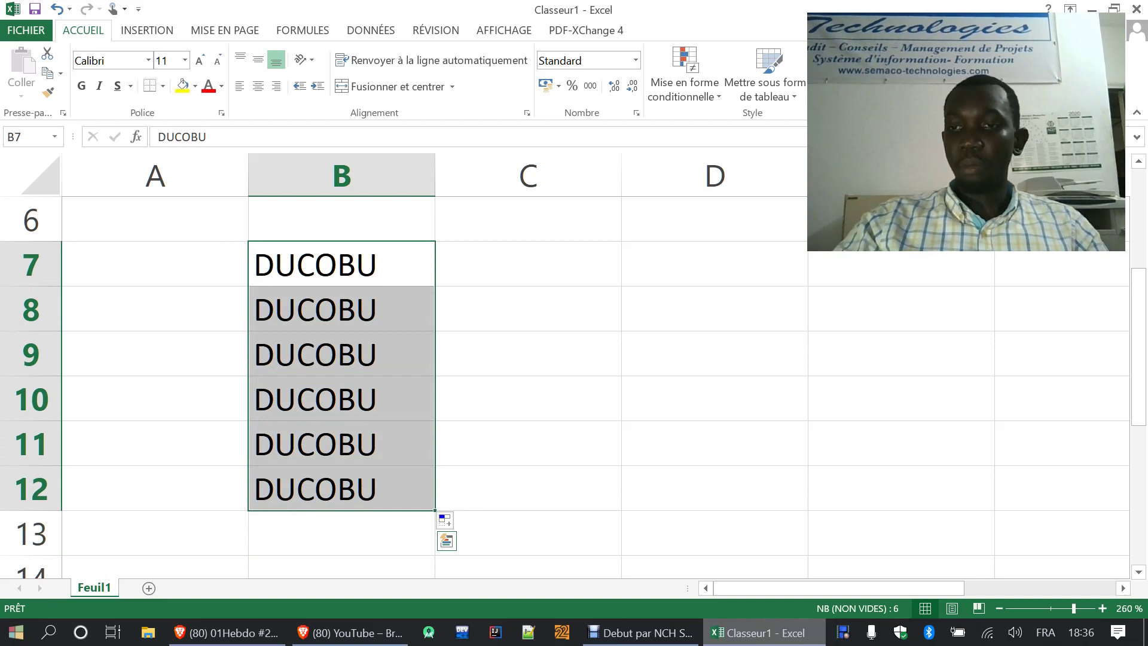
key("Delete")
- Enter the number 1 in cell B7 and fill it down through cell B13
left_click(342, 264)
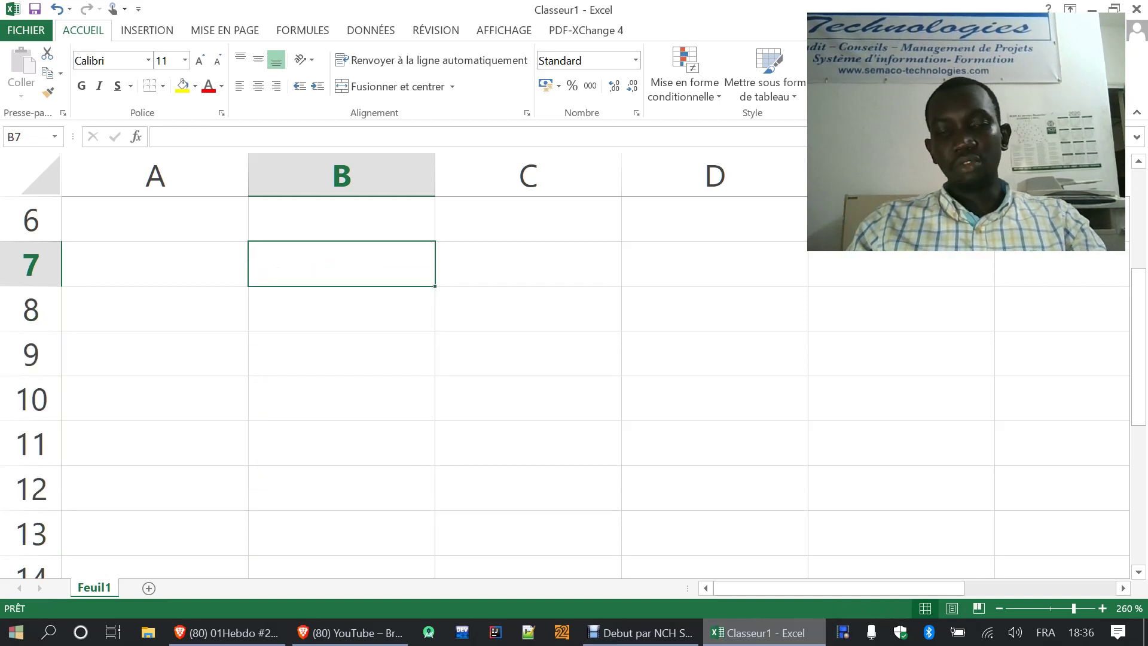
type("1")
key("Return")
left_click(341, 263)
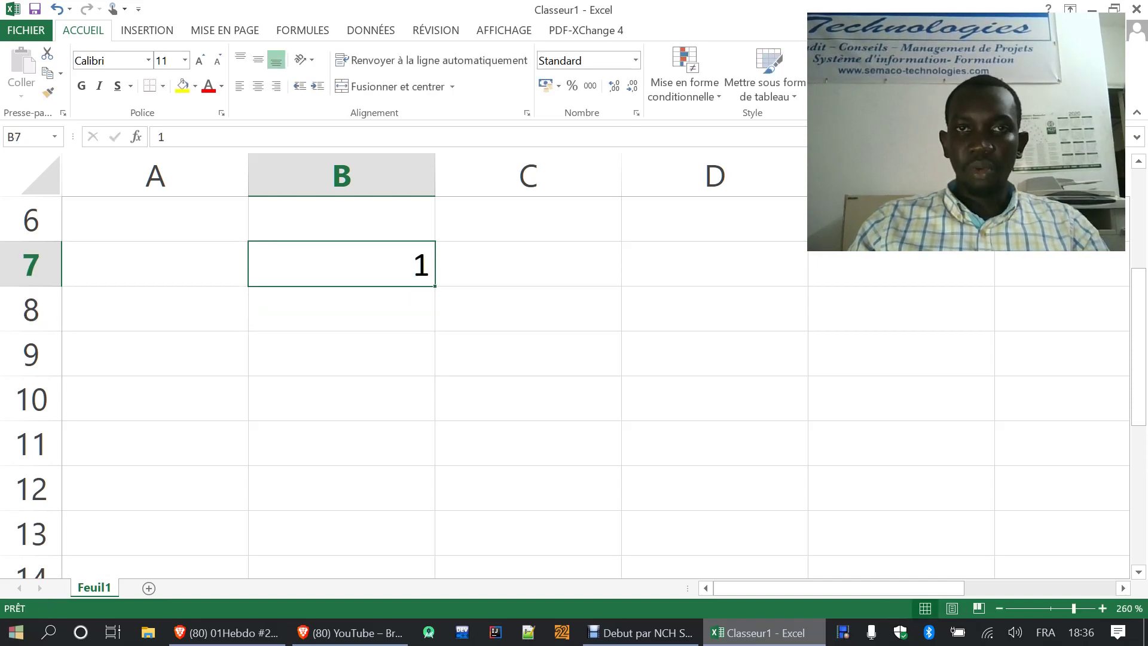
left_click_drag(435, 286, 435, 554)
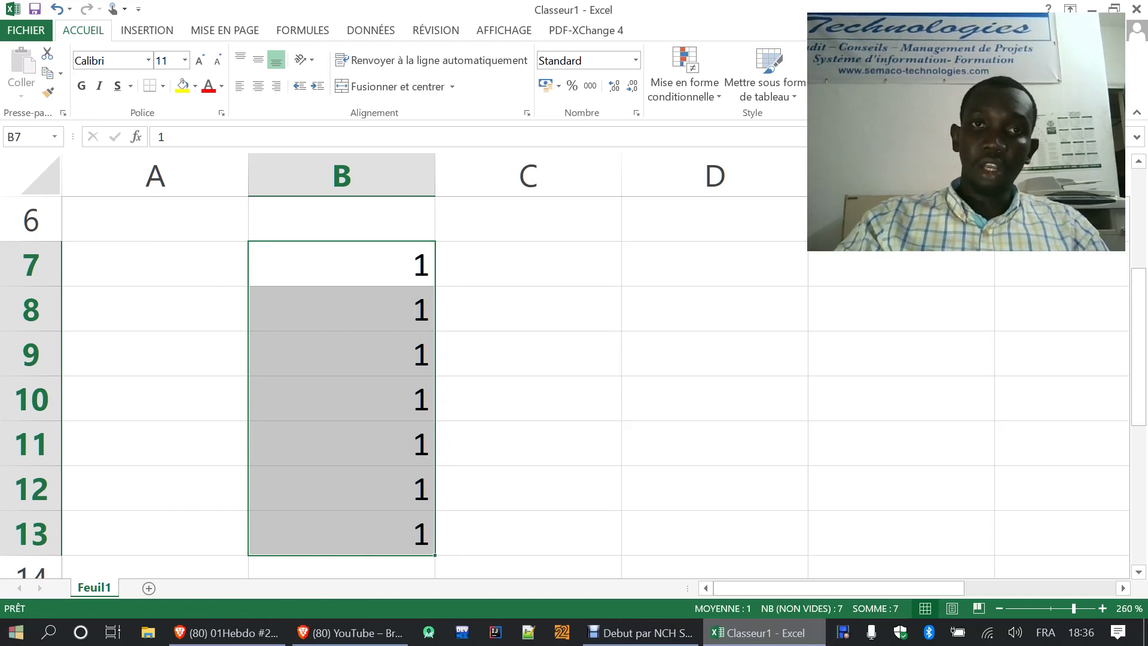
- Clear the contents of the range B7:B13 and select cell B7
key("Delete")
left_click(341, 264)
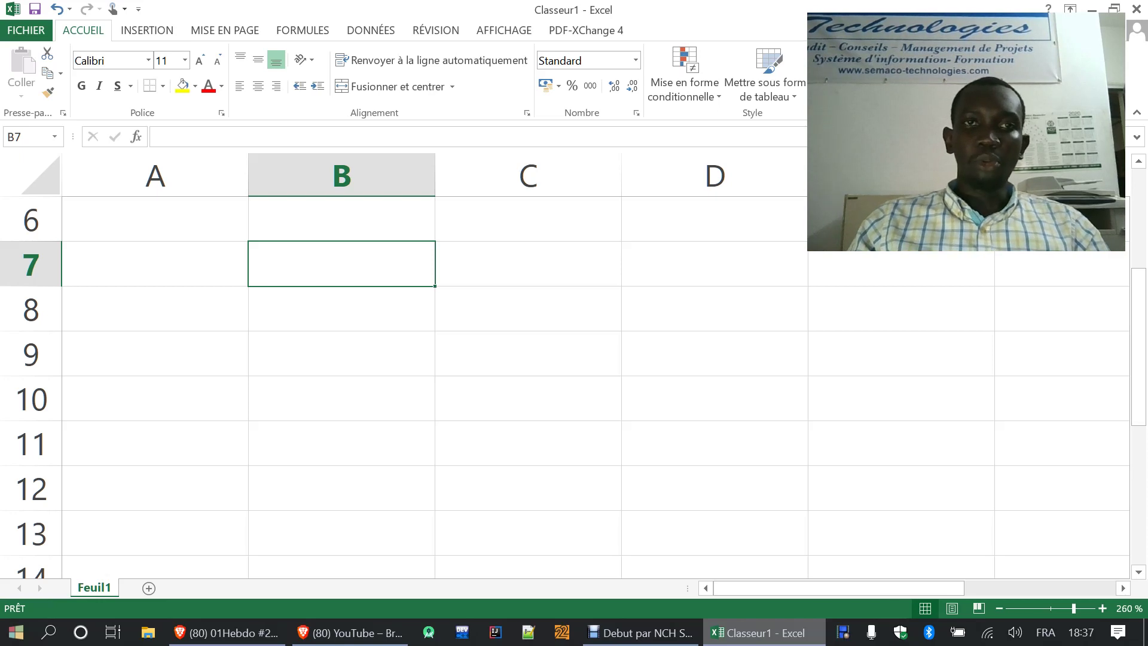
- Enter 1 in cell B6 and 2 in cell B7
key("Up")
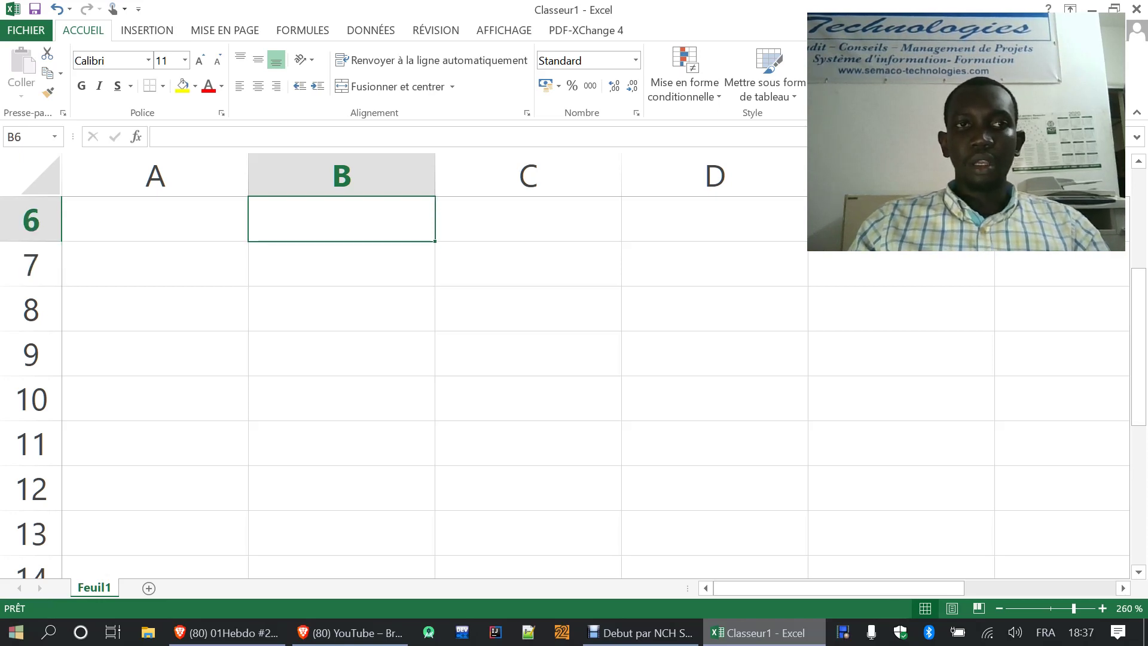
type("1")
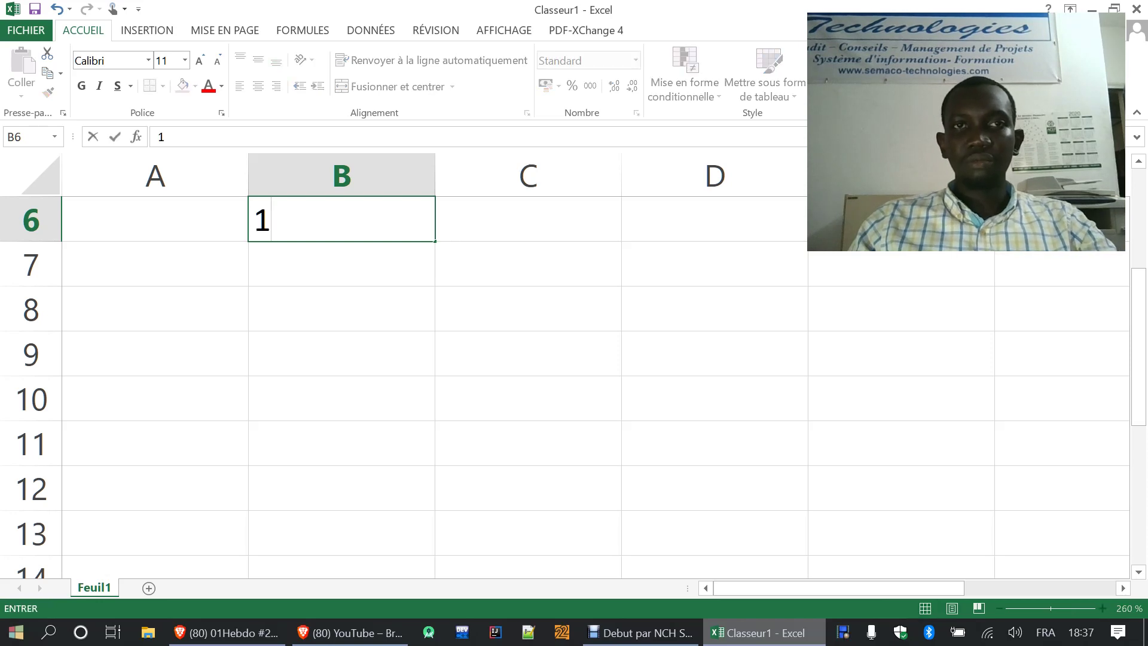
key("Return")
type("2")
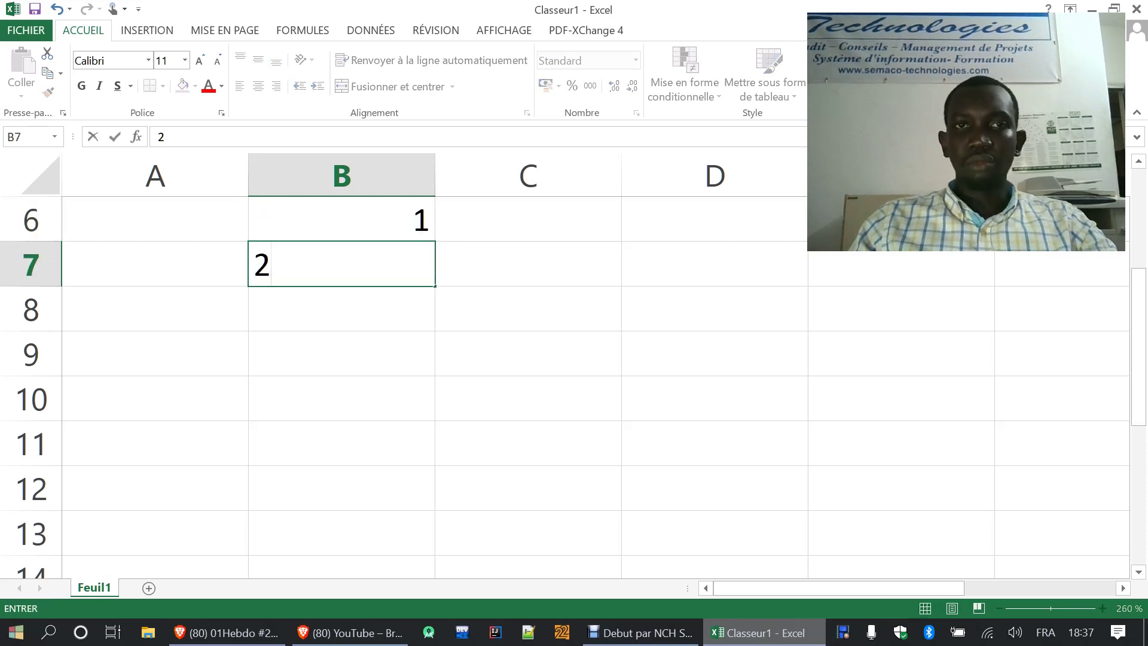
key("Return")
key("Return")
key("Return")
key("Return")
key("Return")
key("Return")
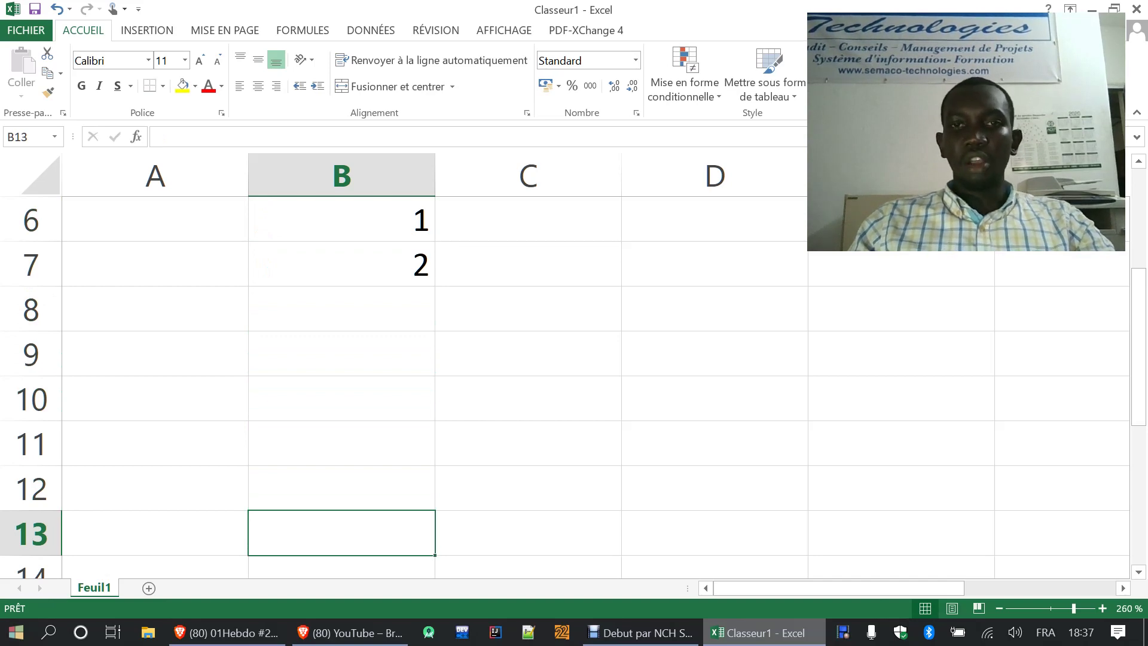
- Delete the numbers in cells B7 and B6
key("ctrl+Up")
key("Delete")
key("Up")
key("Delete")
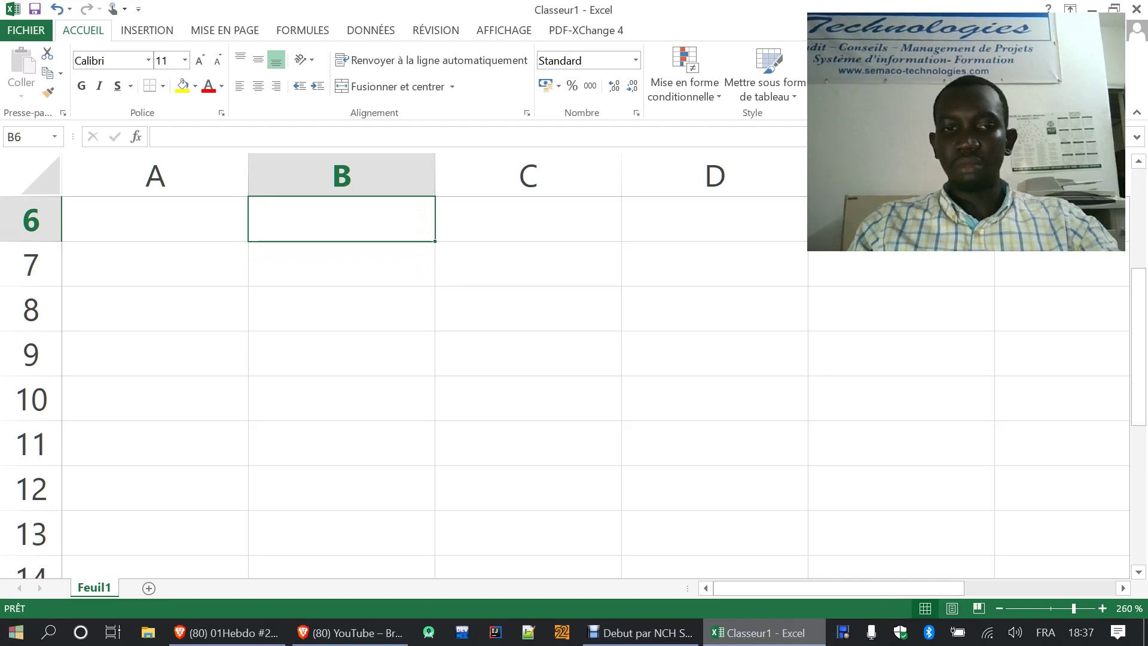
- Enter 1 in cell B6 and 2 in cell B7 again as the start of a series
type("1")
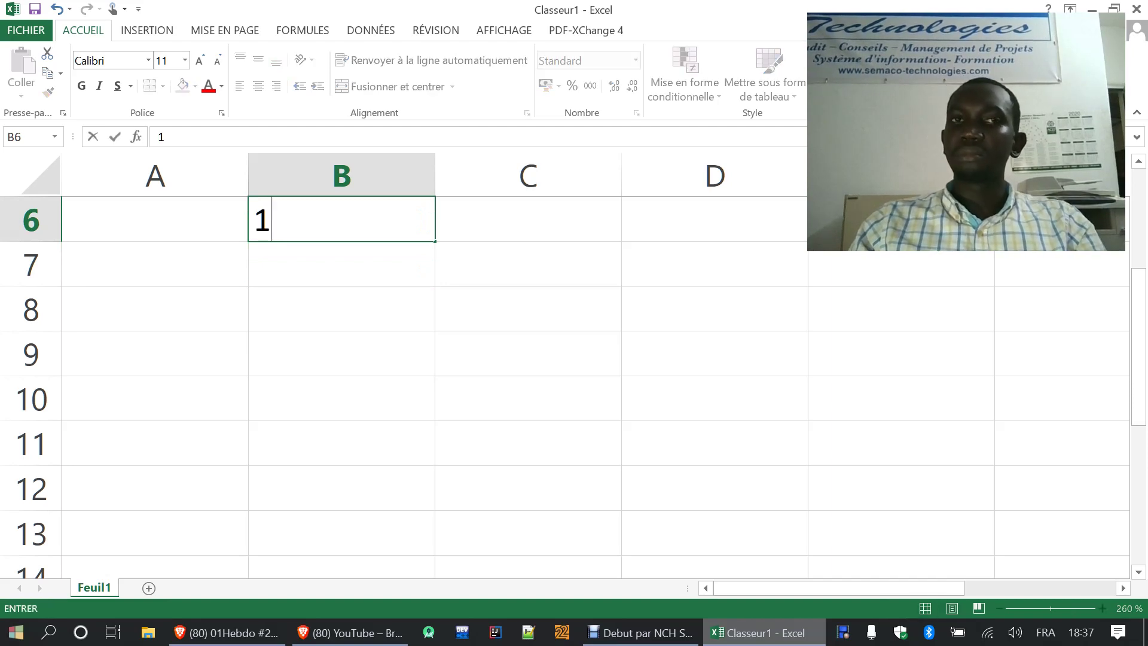
key("Return")
type("2")
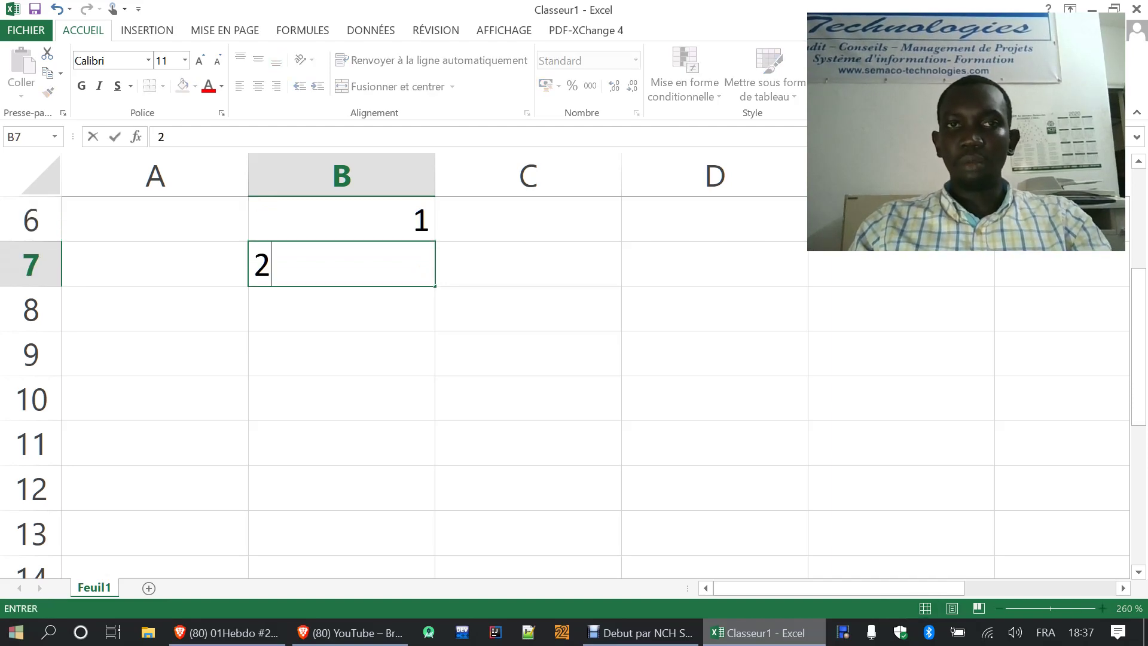
key("Return")
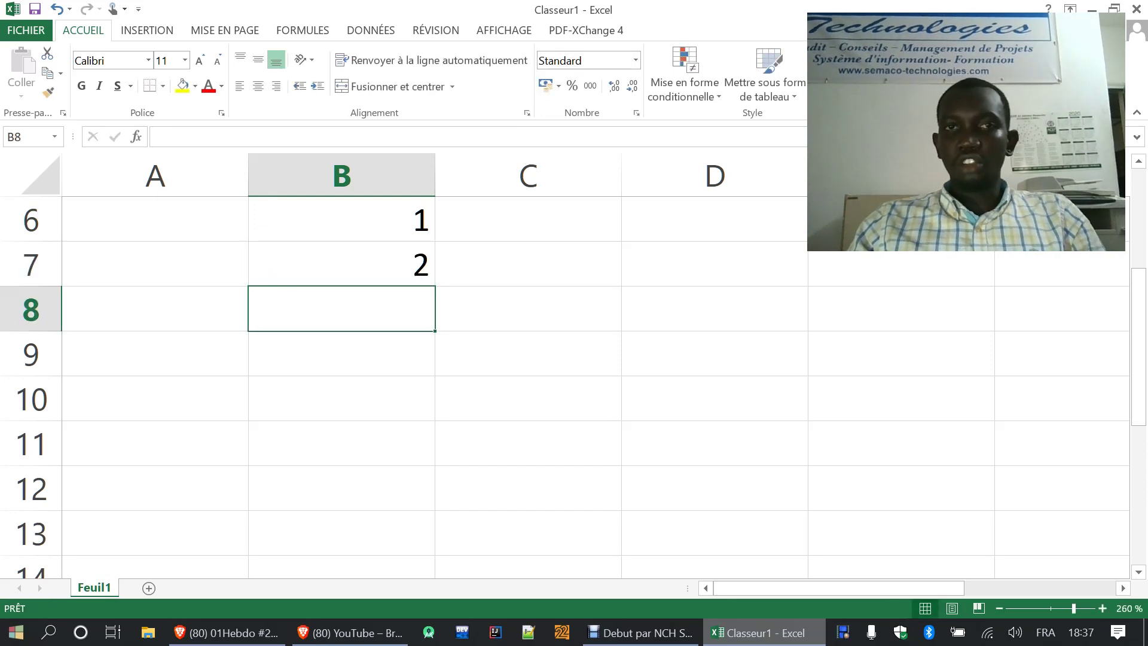
key("Down")
key("Down")
key("Down")
key("Down")
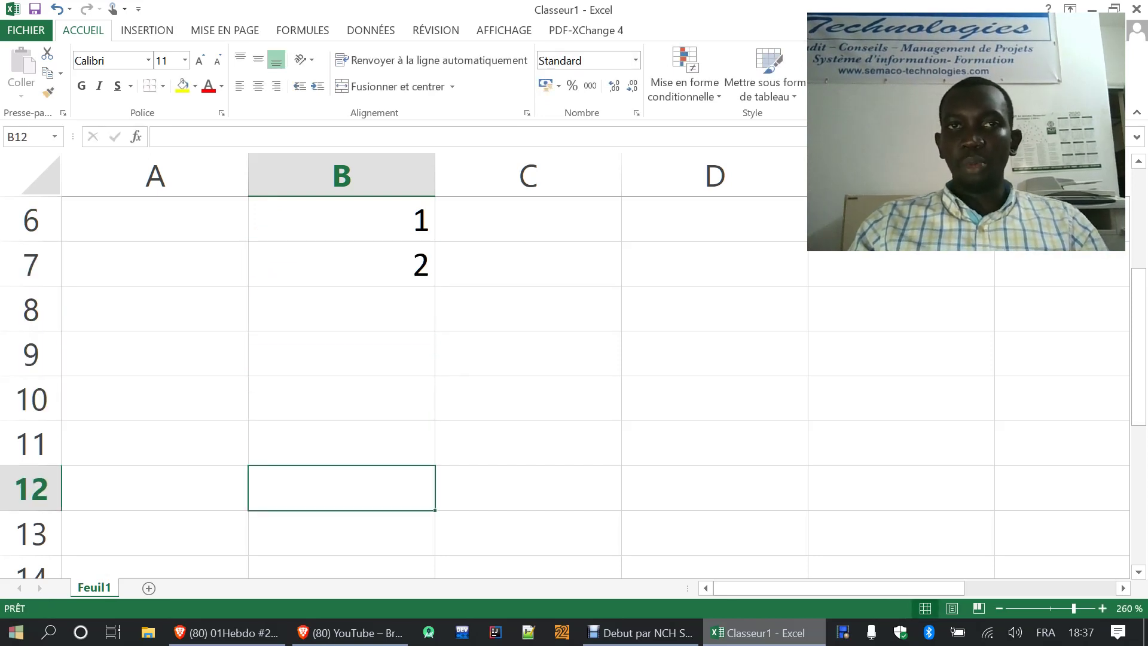
- Extend the number series from the two starting cells B6:B7 down to cell B13
left_click(341, 220)
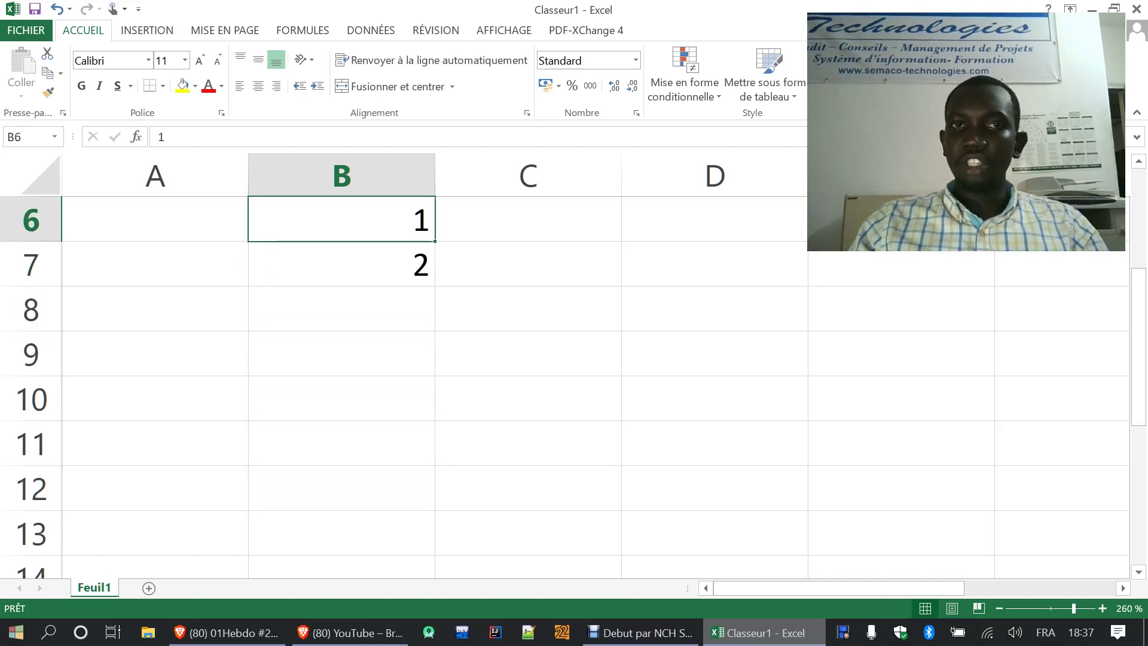
key("Down")
left_click_drag(342, 220, 341, 265)
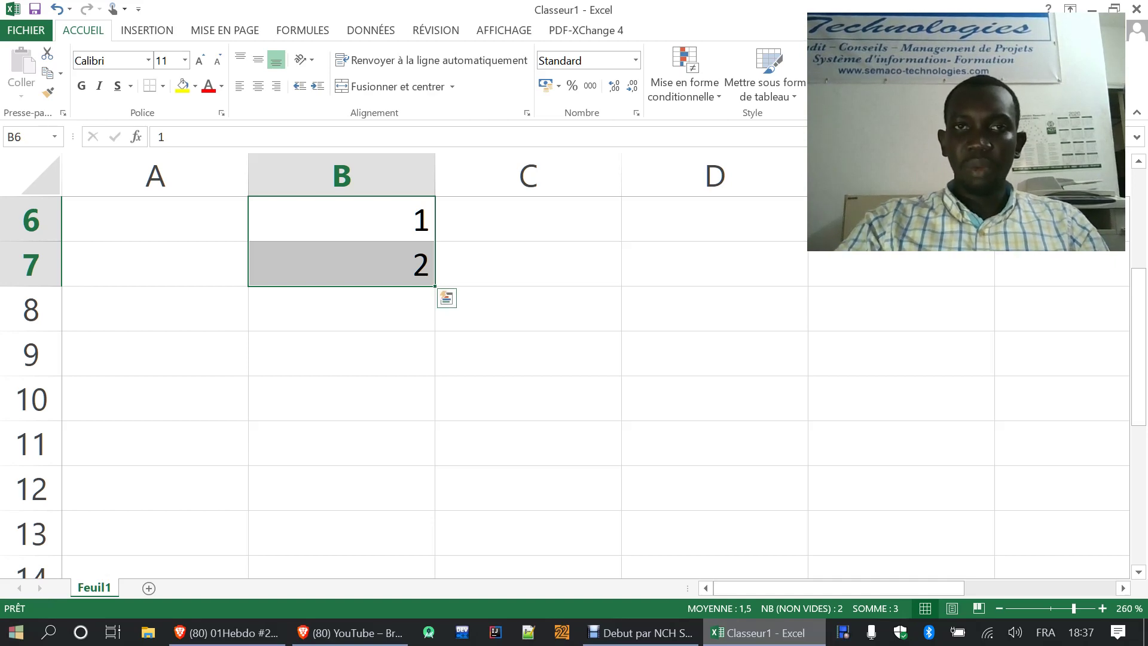
left_click_drag(435, 286, 435, 512)
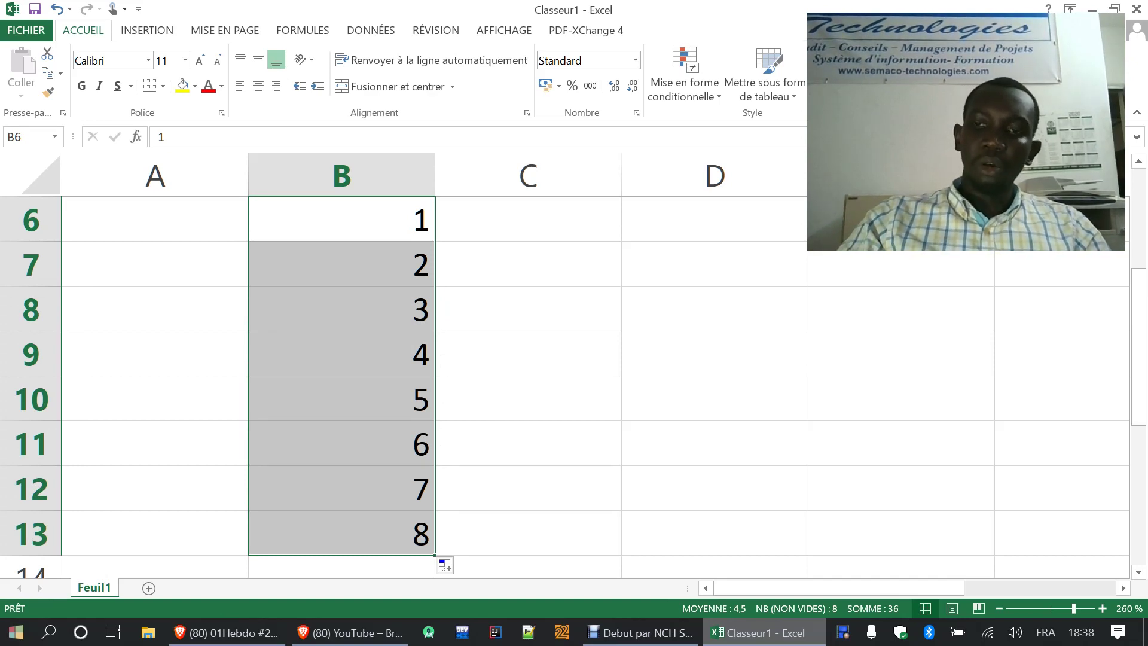
- Clear the number series in B6:B13 and select cell C9
key("Delete")
left_click(528, 354)
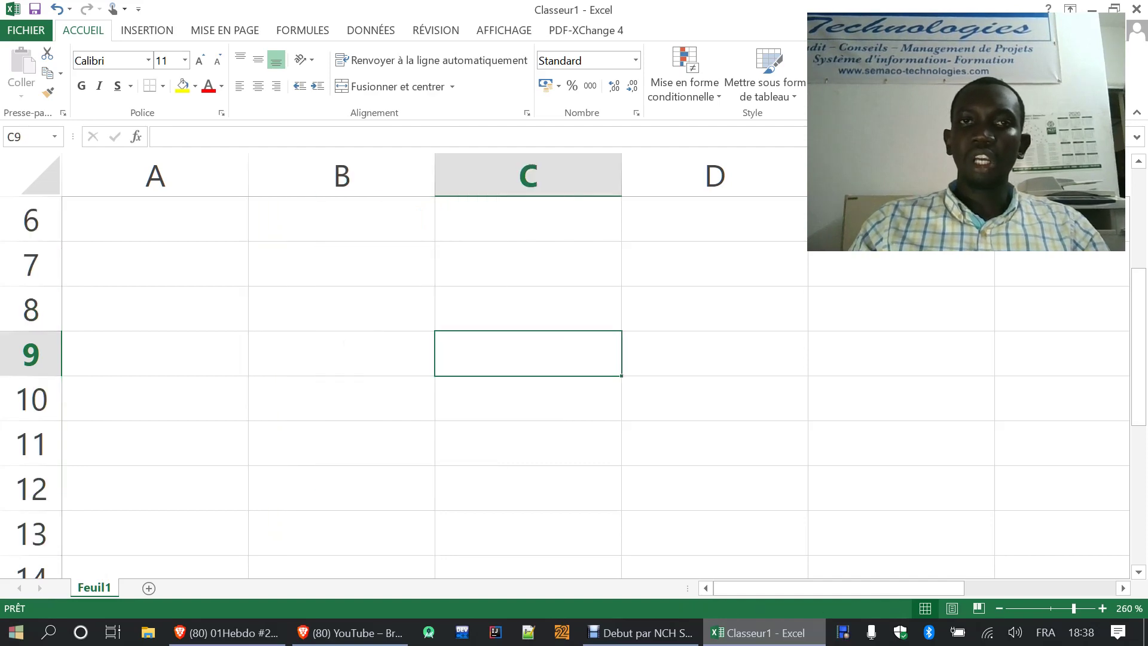
- Enter 2 in cell B6 and 4 in cell B7 as the start of an even-number series
left_click(341, 219)
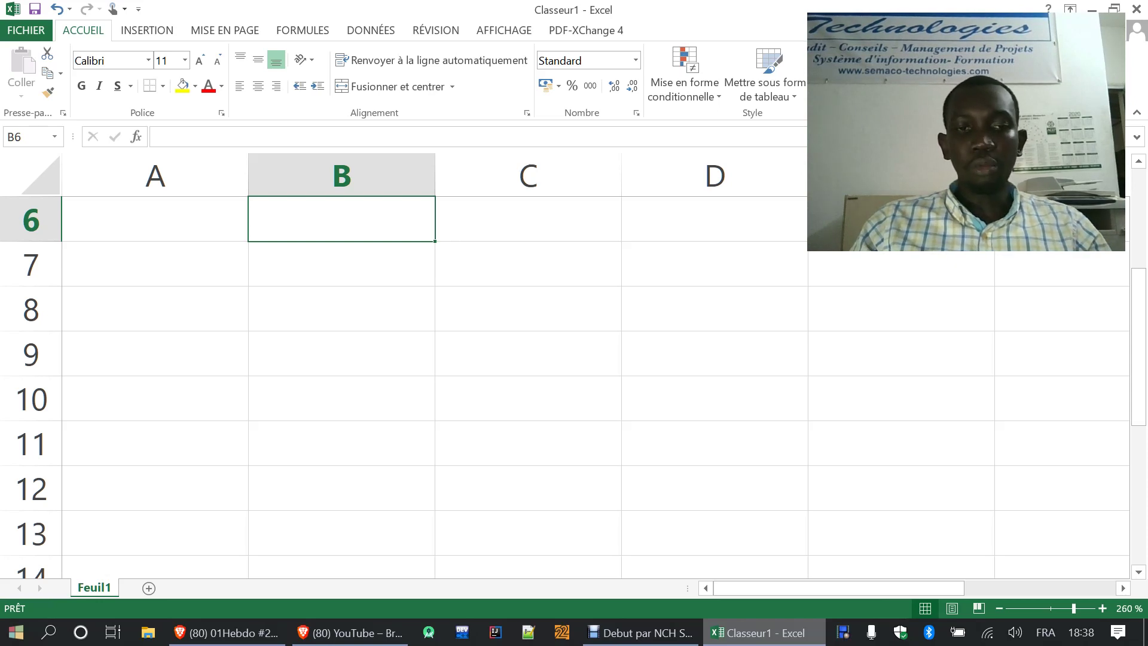
type("2")
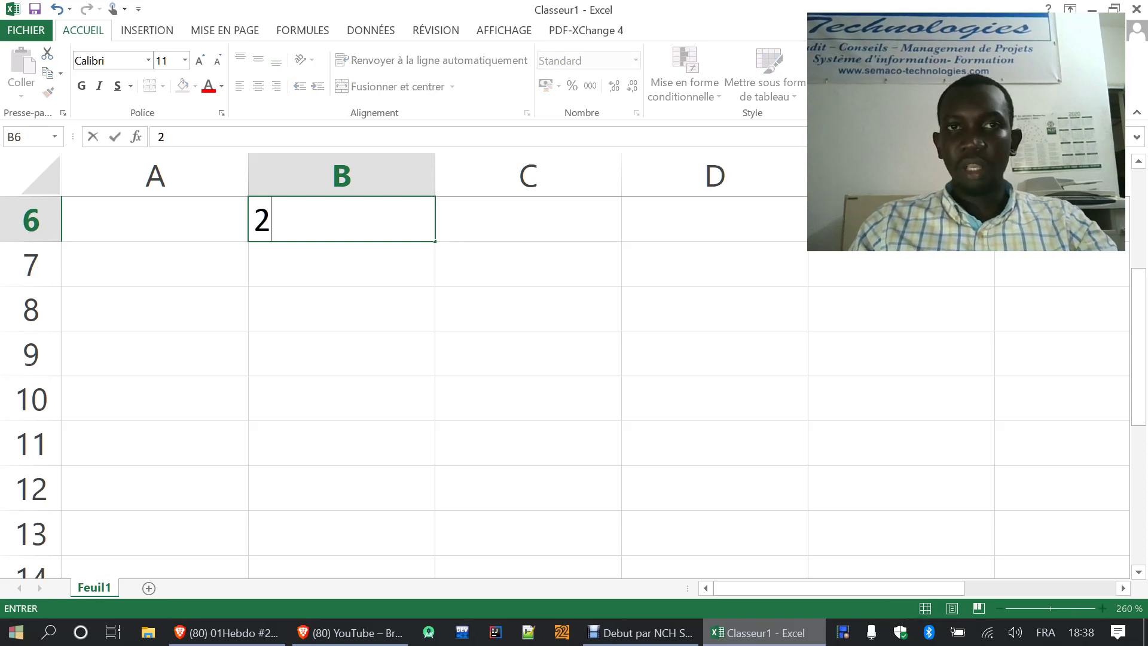
key("Return")
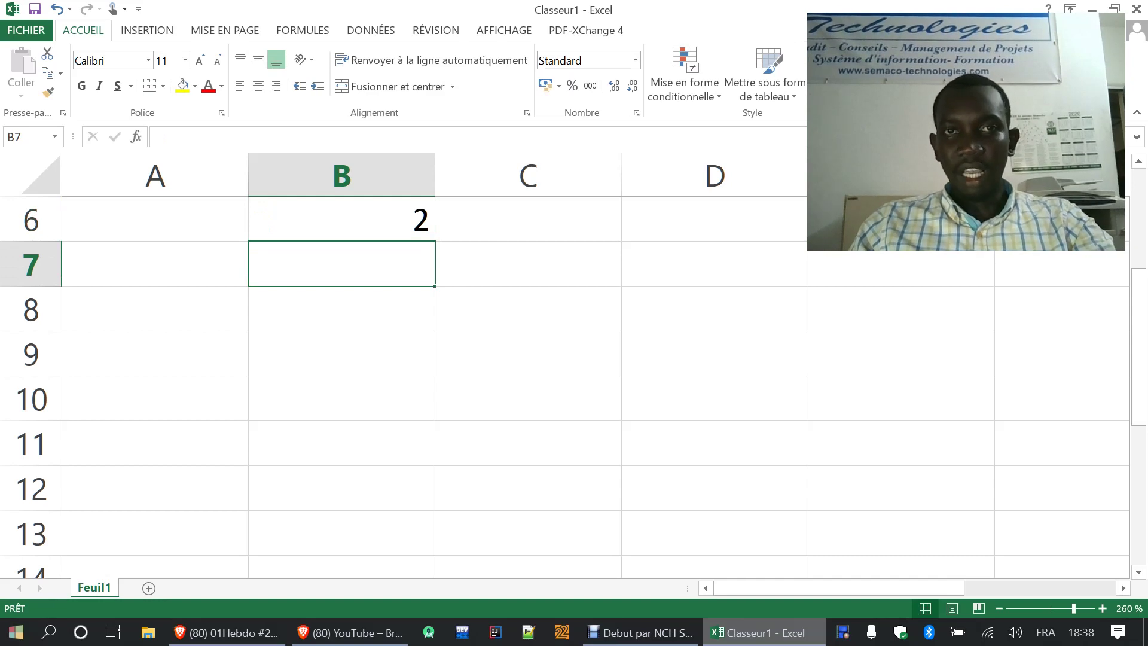
type("4")
key("Up")
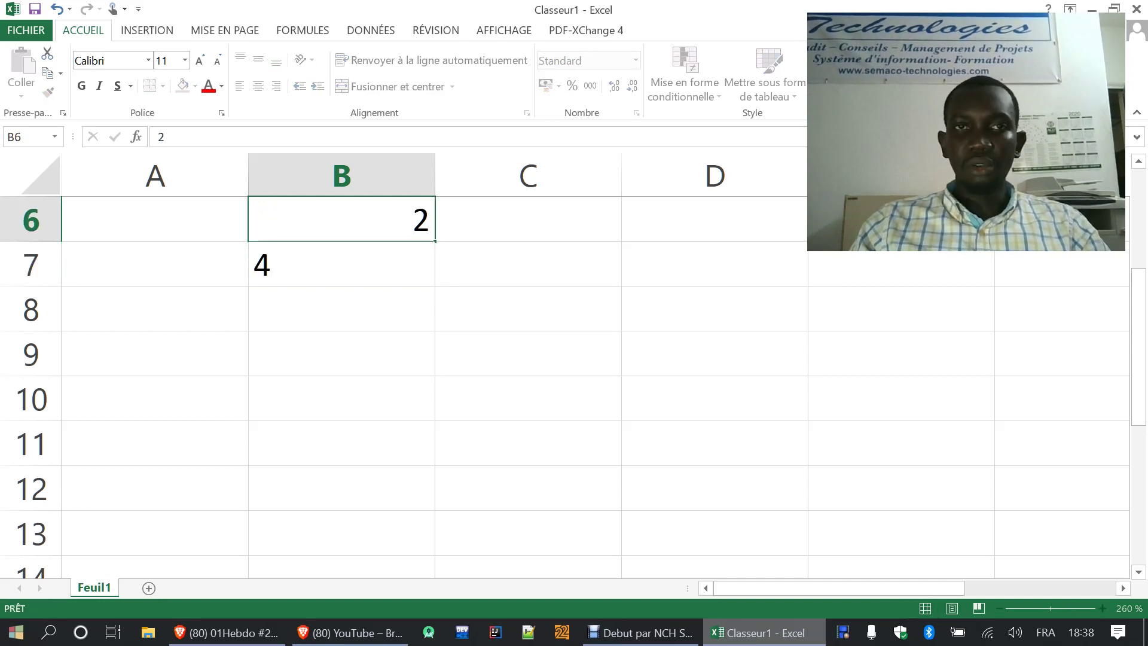
- Extend the even-number series from B6:B7 down to cell B13, then clear the filled range
key("shift+Down")
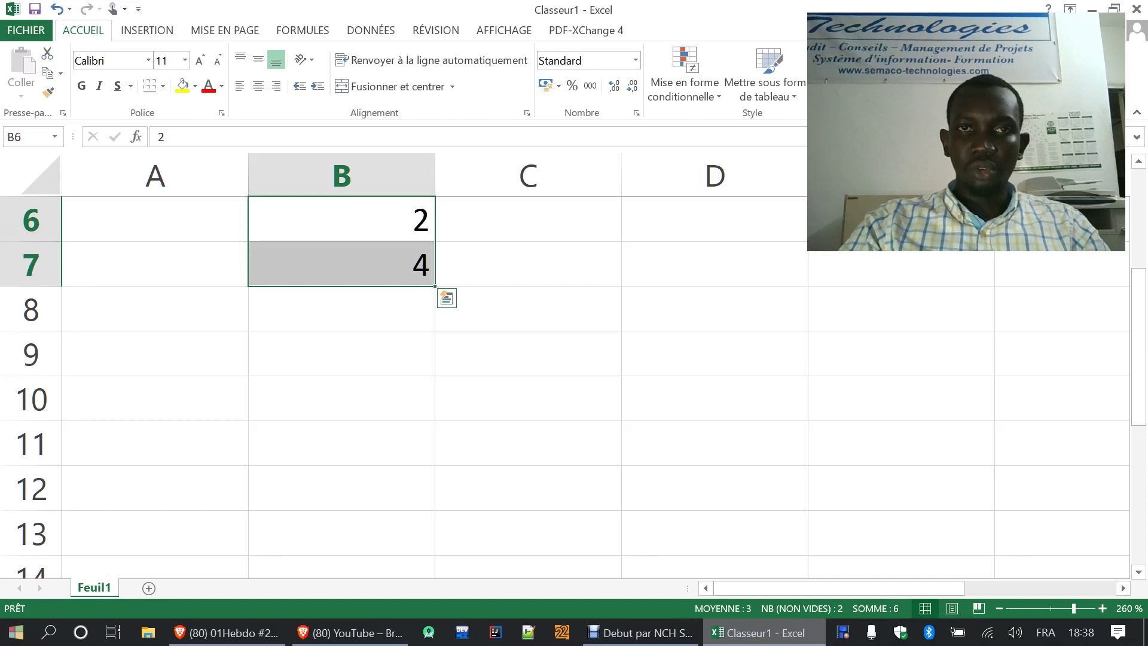
left_click_drag(435, 286, 435, 532)
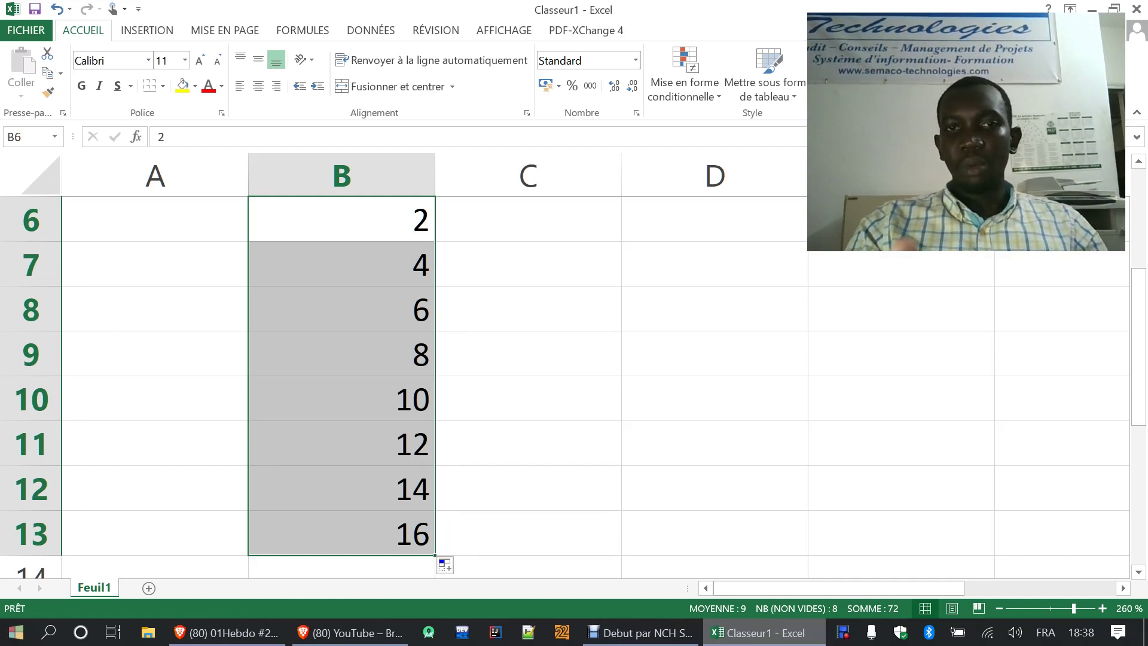
key("Delete")
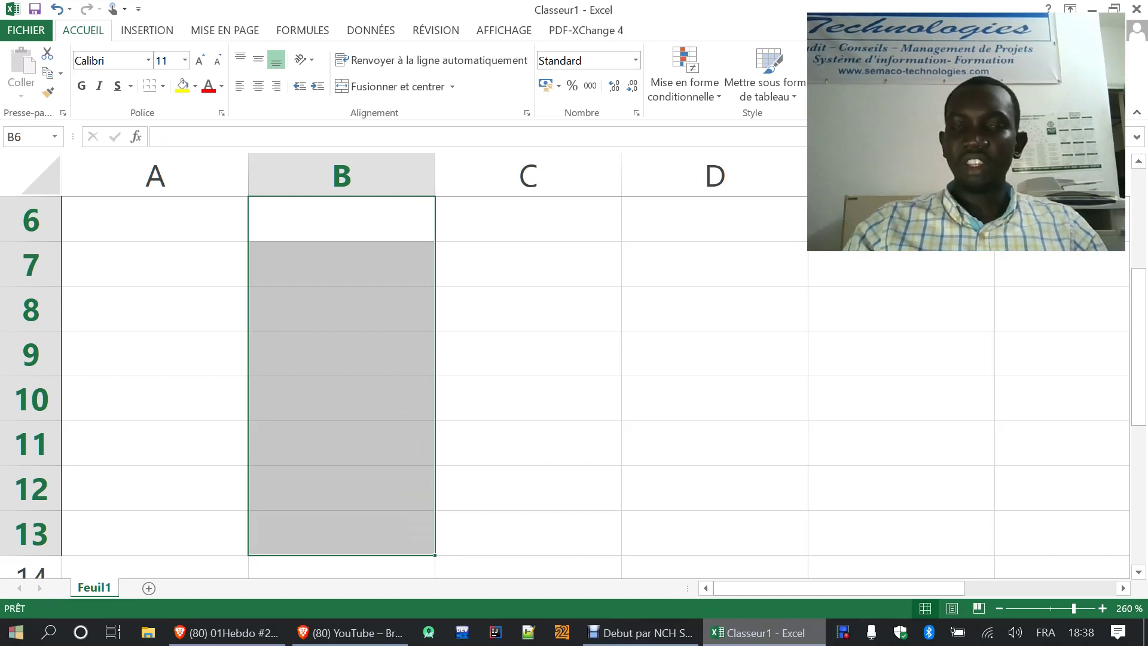
- Enter 16 in cell B6 and 15 in cell B7 as the start of a decreasing series
left_click(341, 219)
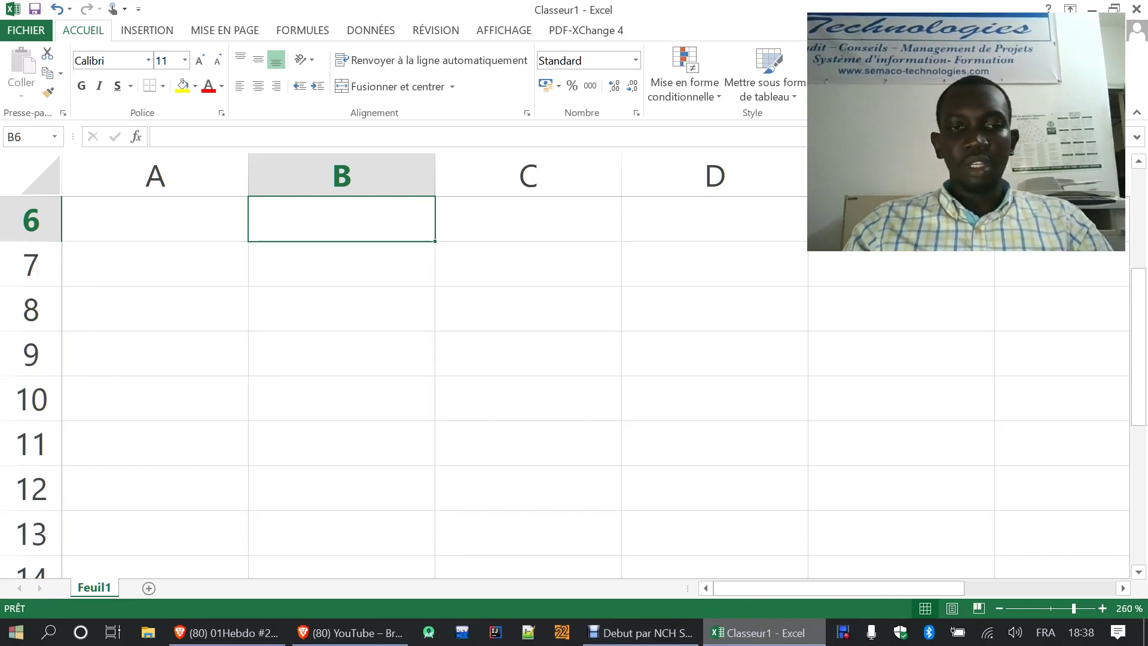
type("16")
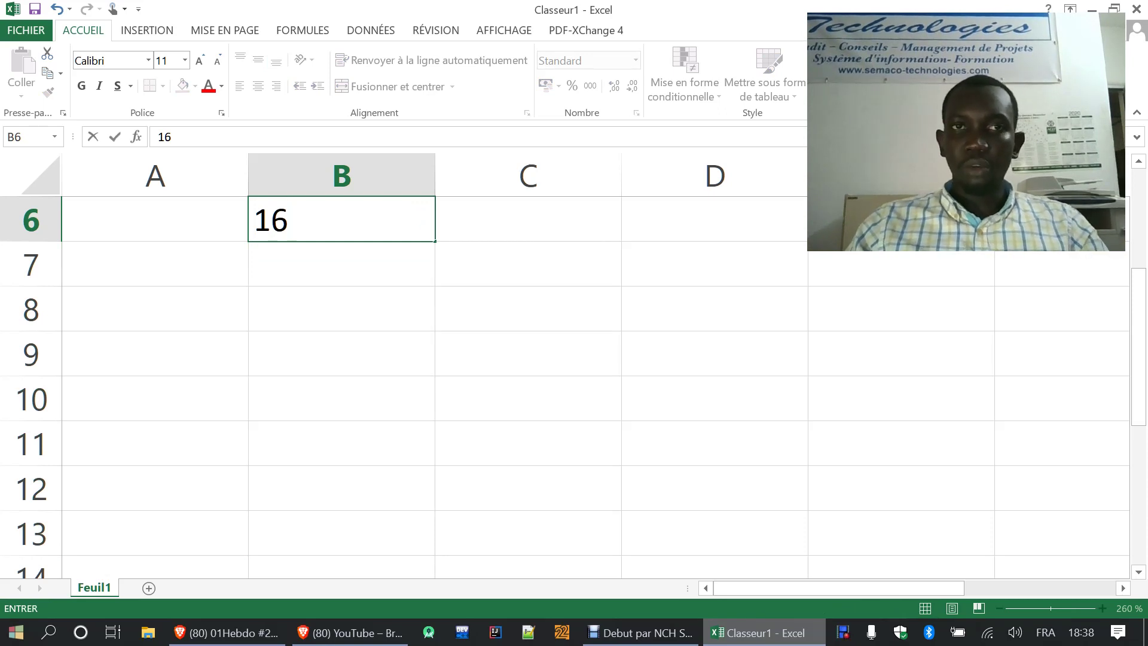
key("Return")
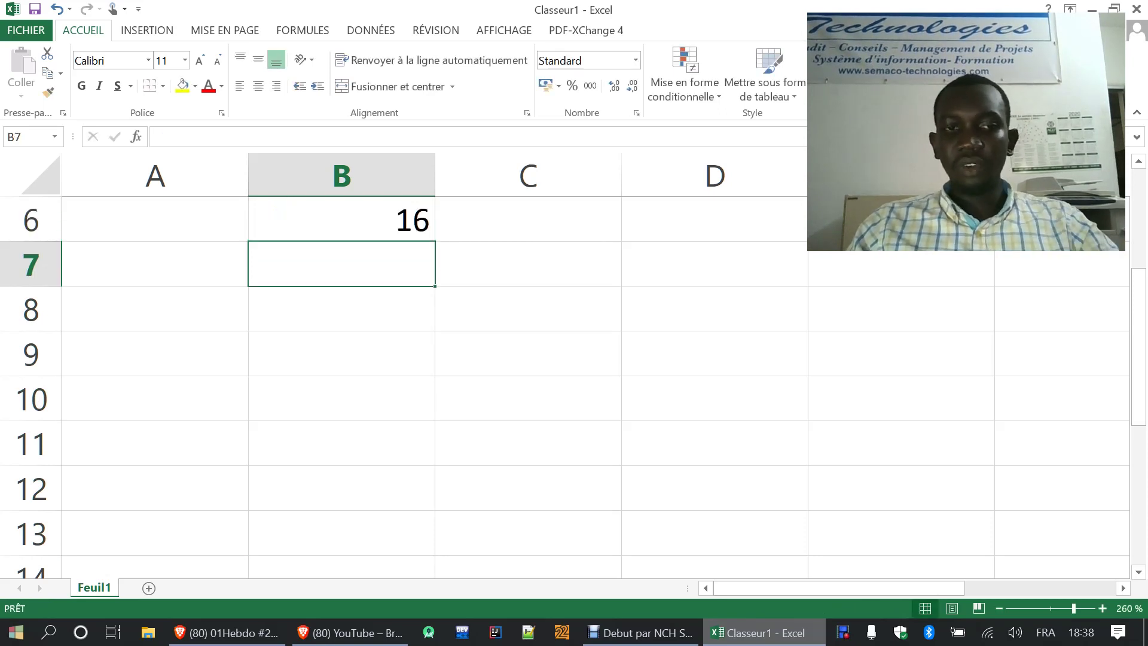
type("1")
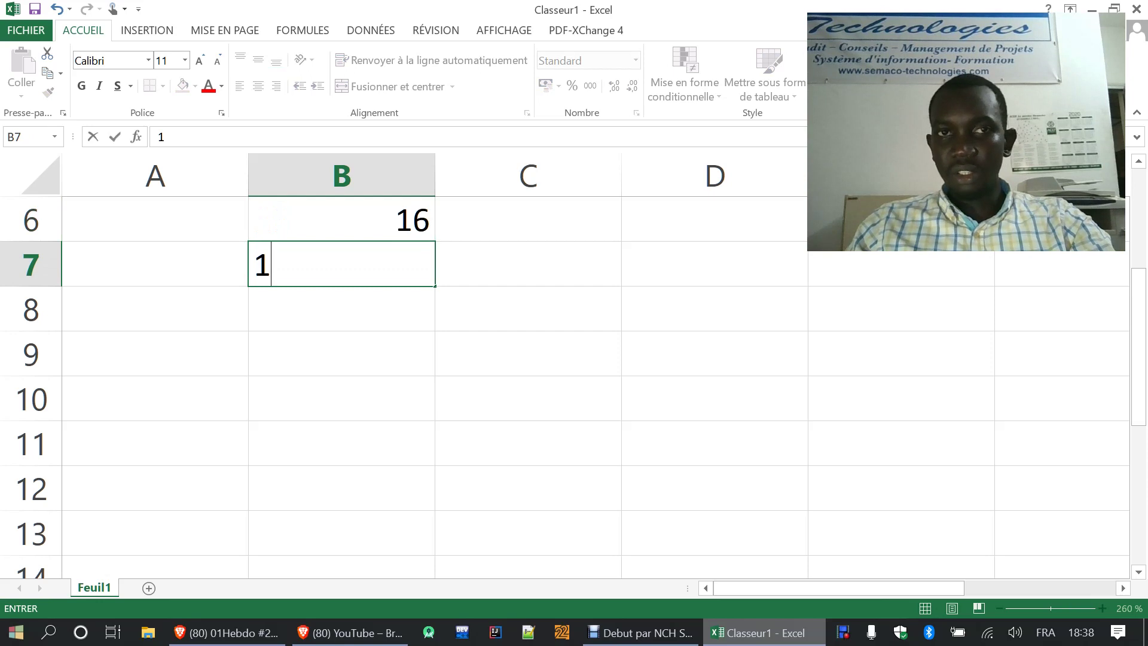
type("5")
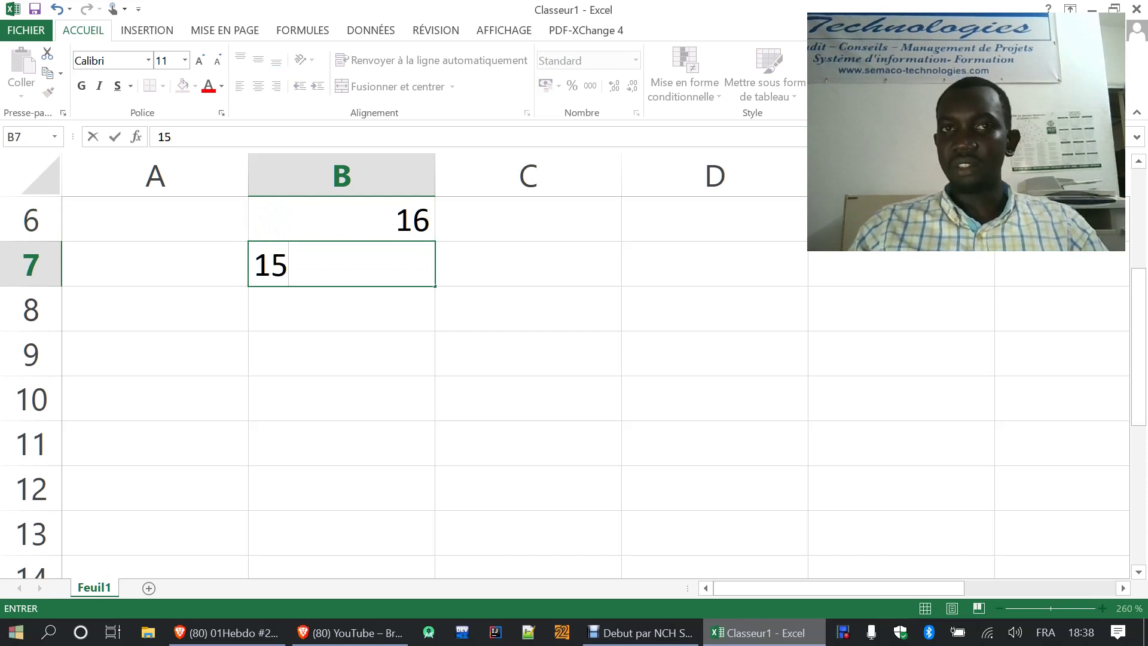
key("Up")
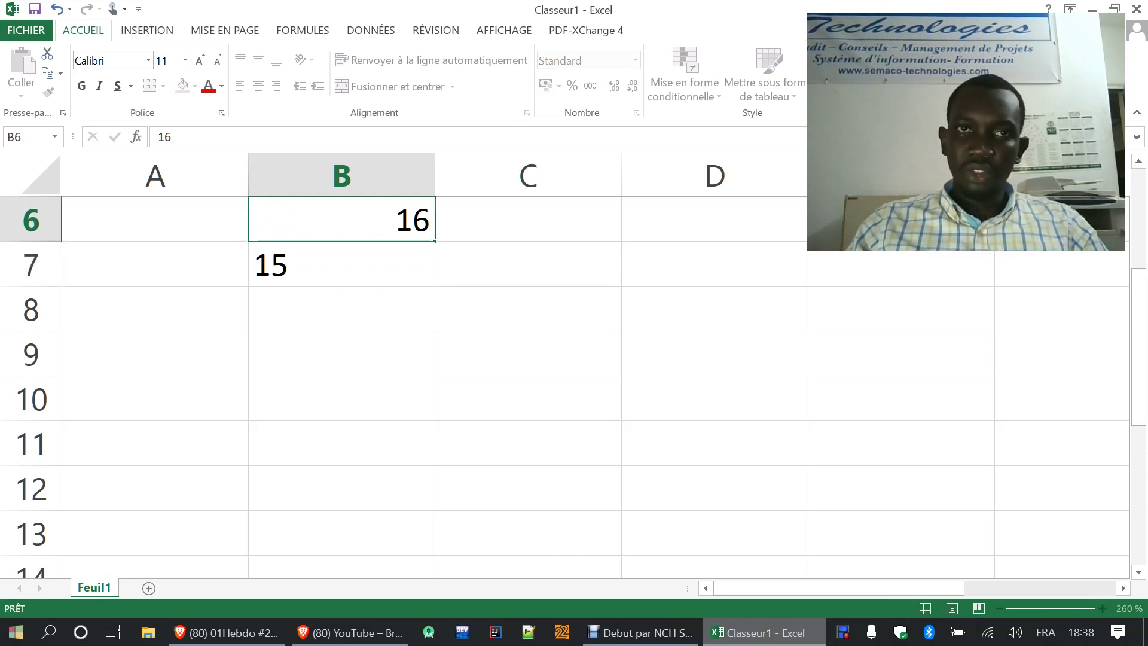
- Extend the decreasing series from B6:B7 down to cell B13, then clear the filled range
key("shift+Down")
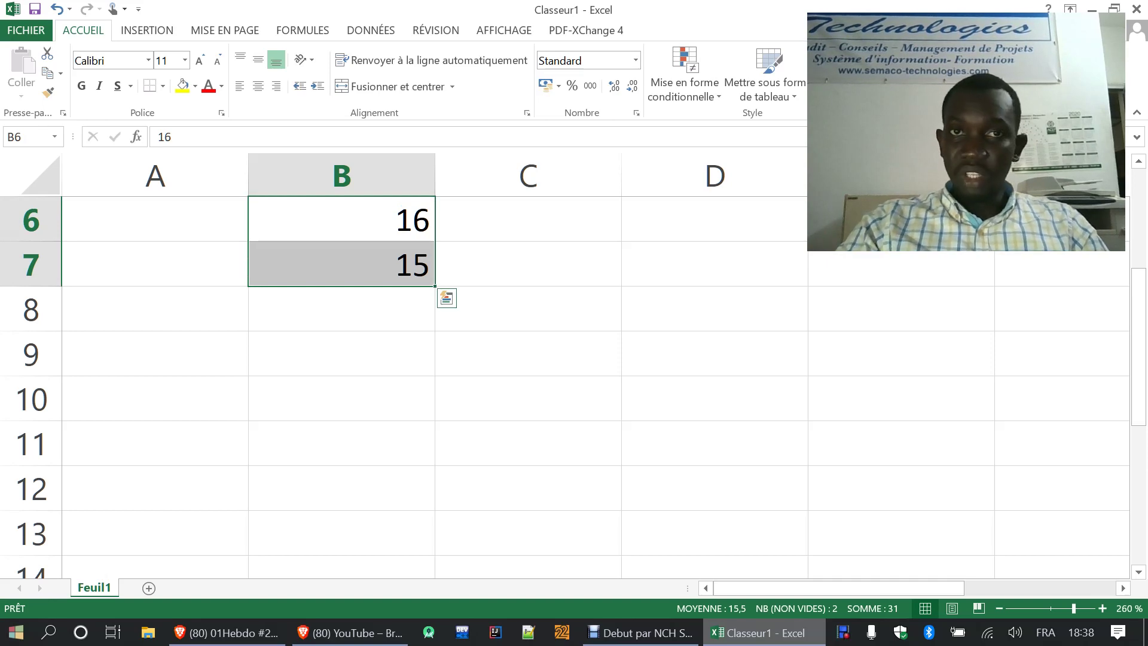
left_click_drag(435, 285, 435, 527)
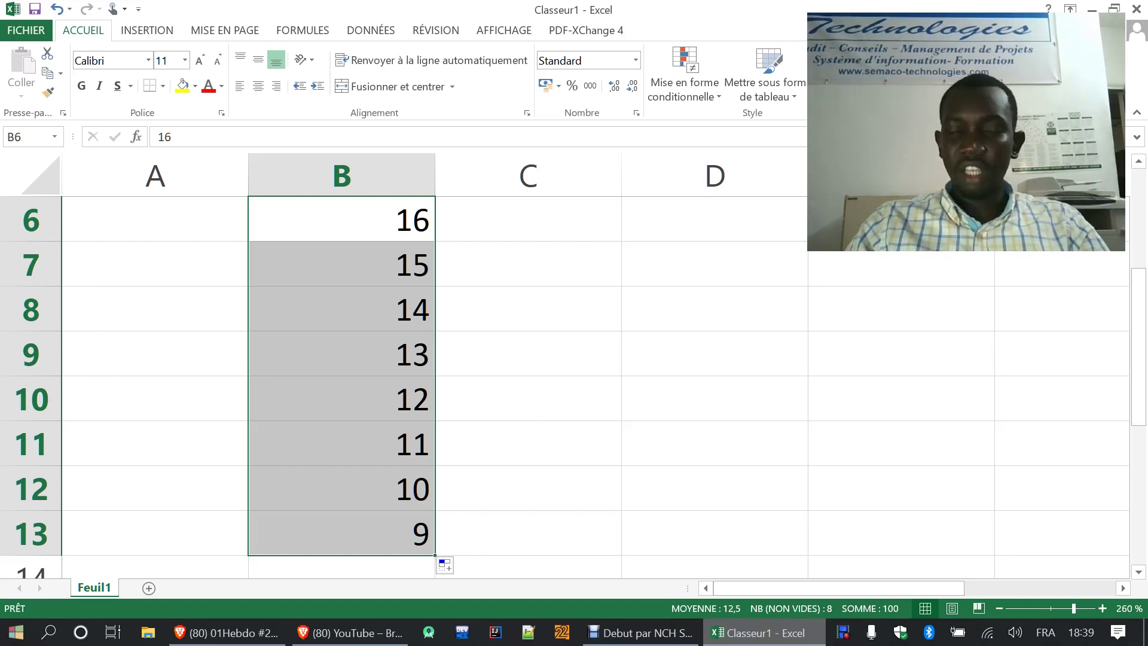
key("Delete")
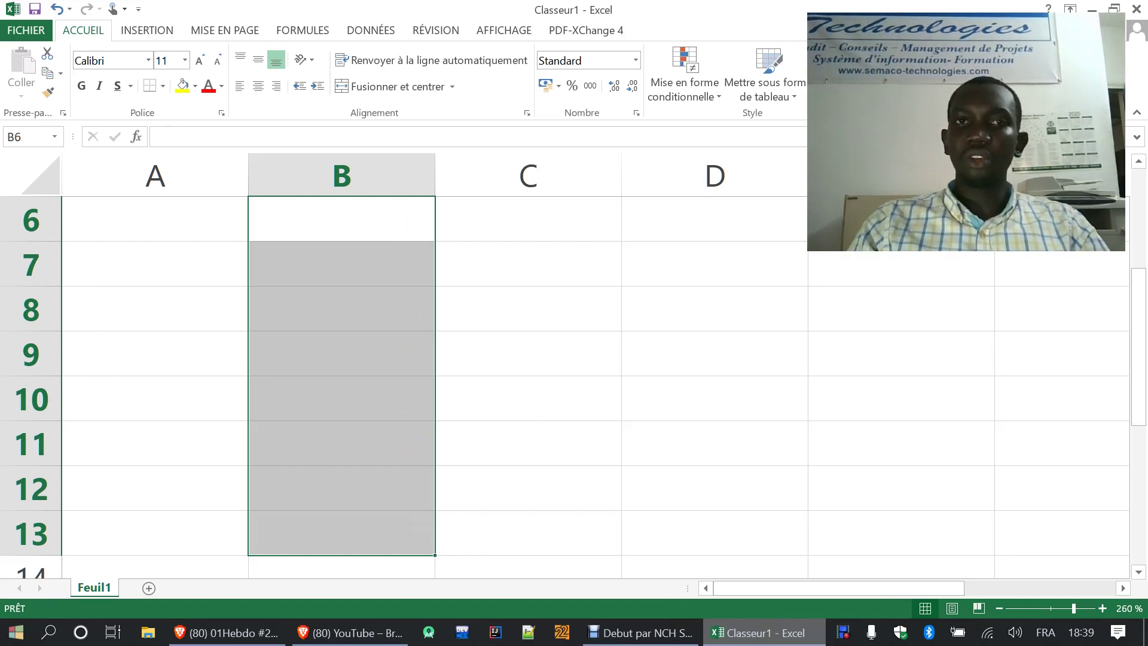
left_click(528, 354)
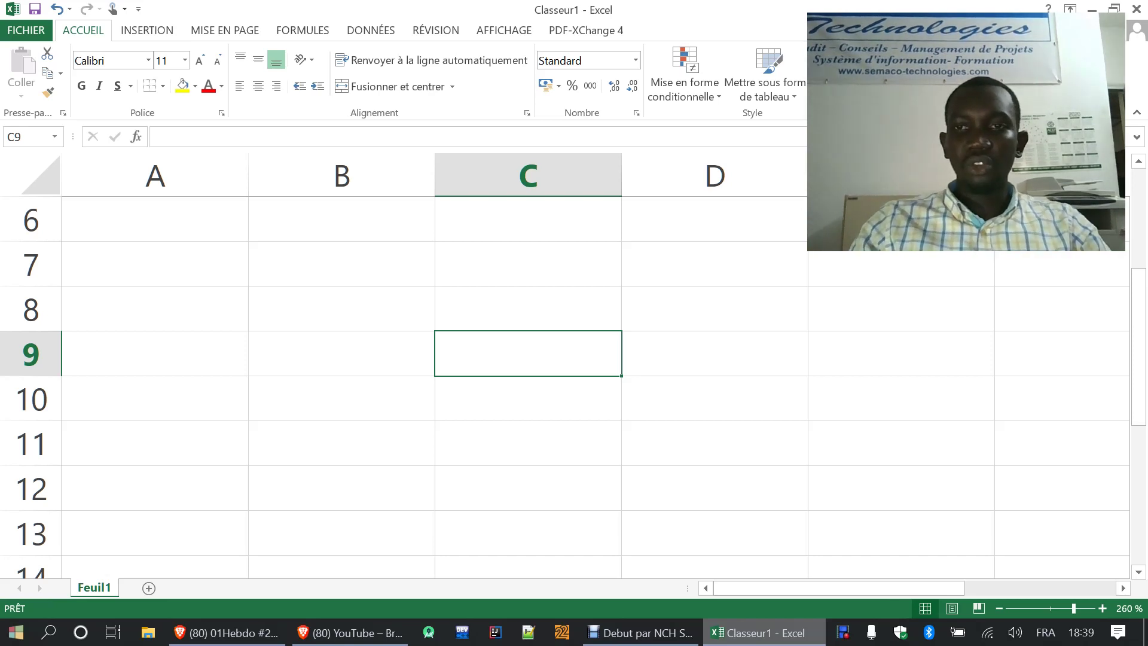
- Enter the table headers Produits, quantite, pu and montant in cells A3 to D3
scroll(528, 354, "down", 2)
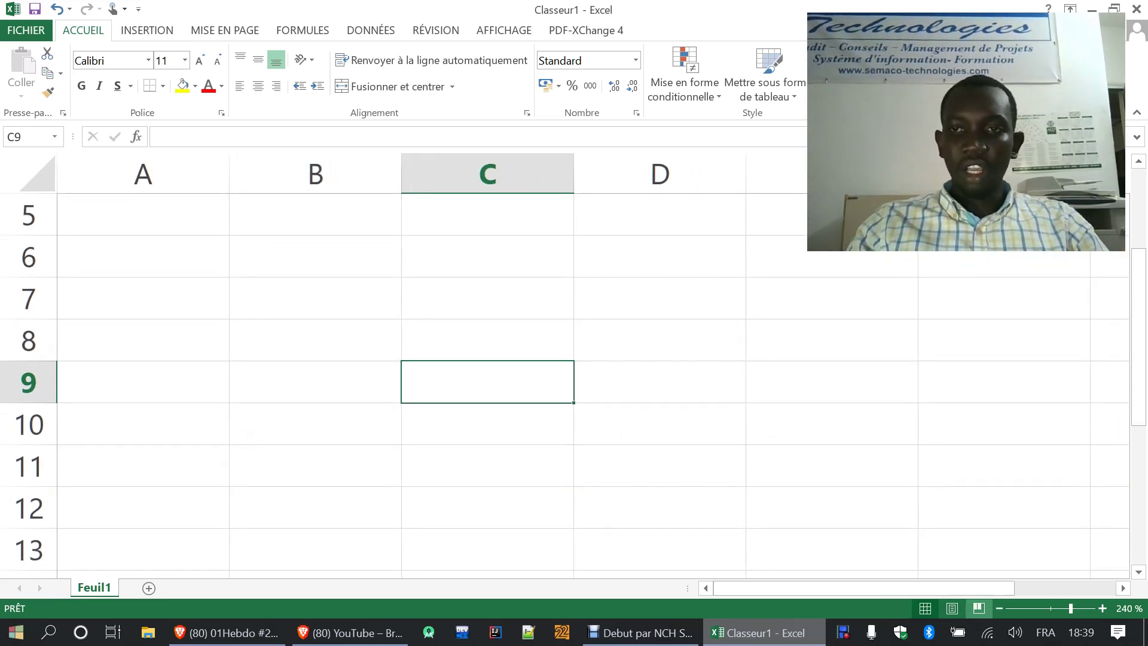
scroll(528, 354, "down", 6)
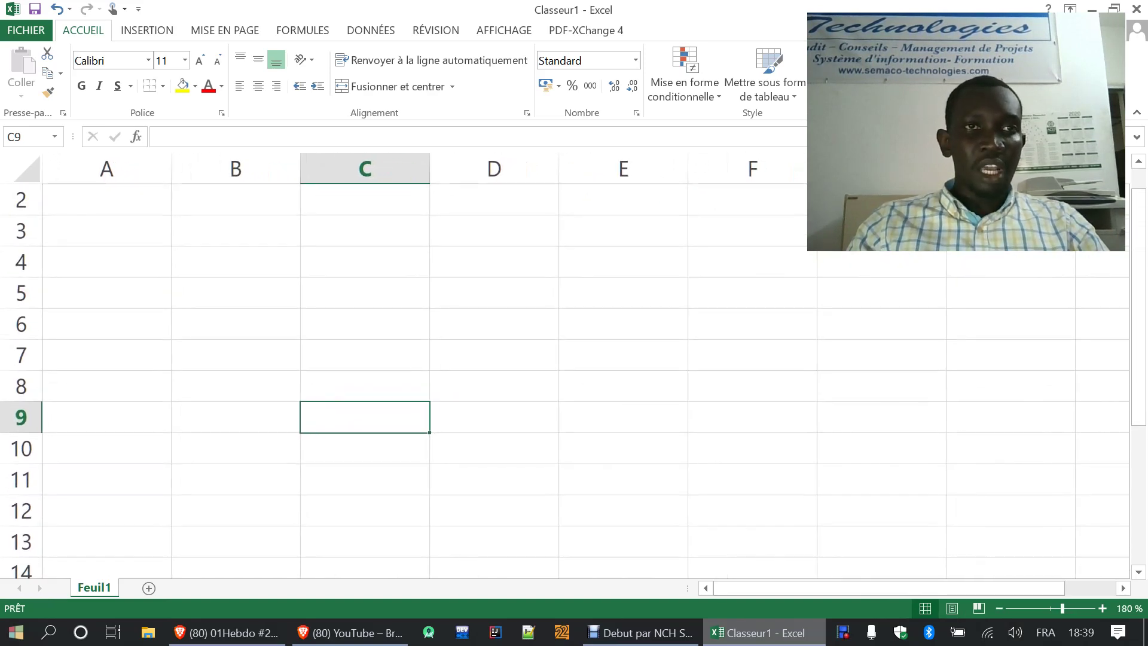
left_click(106, 231)
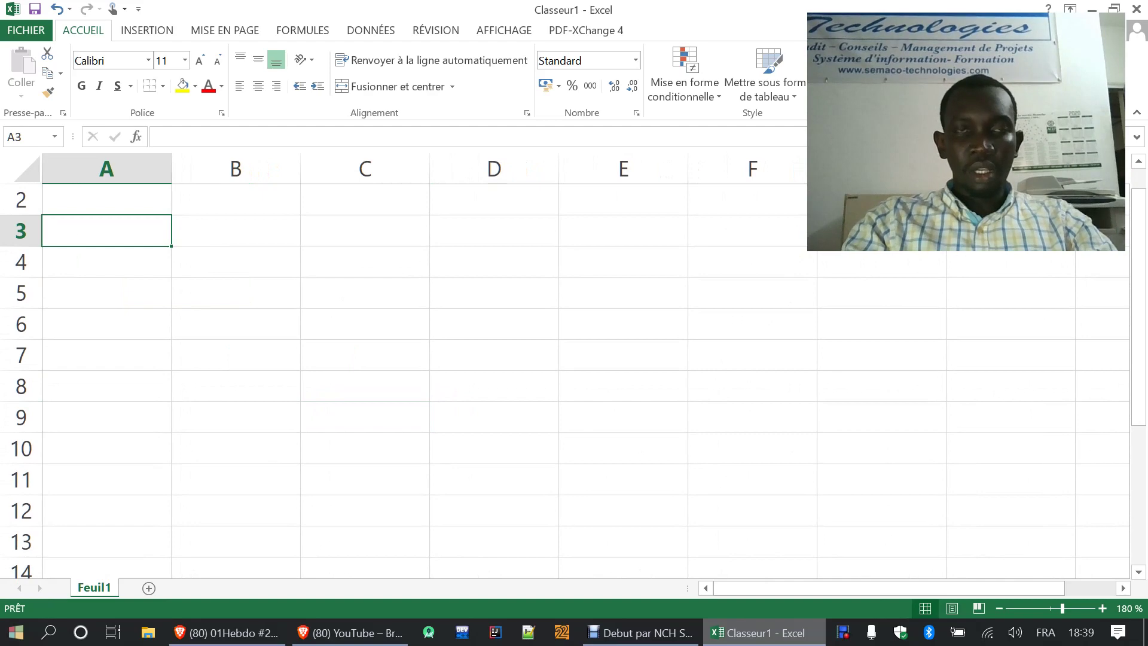
type("P")
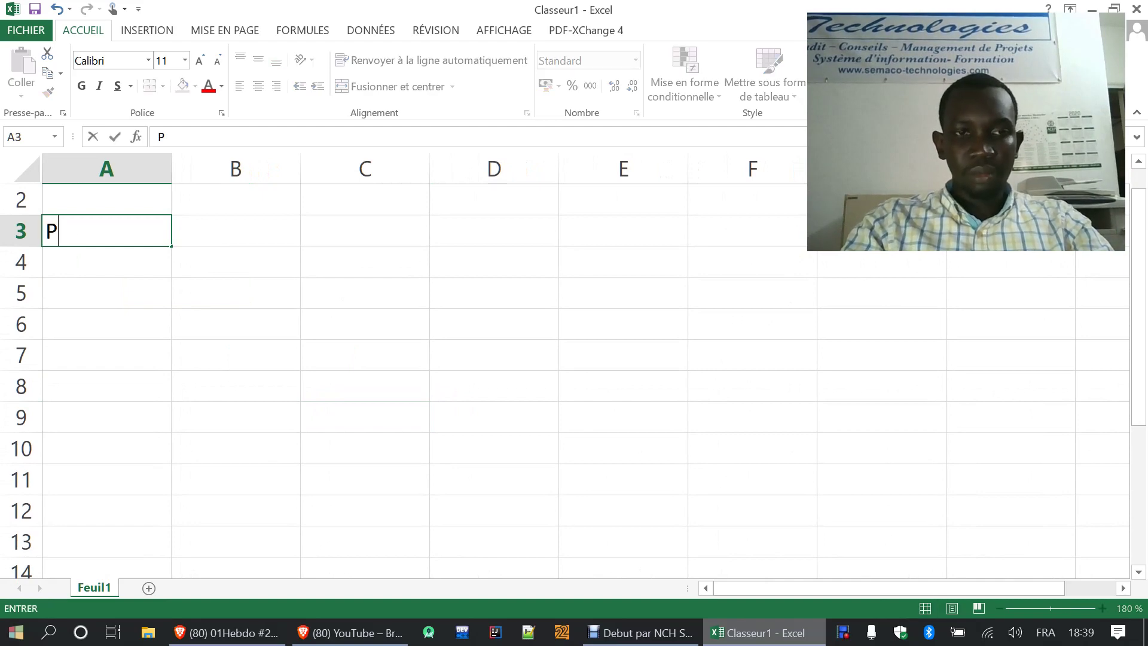
type("roduits")
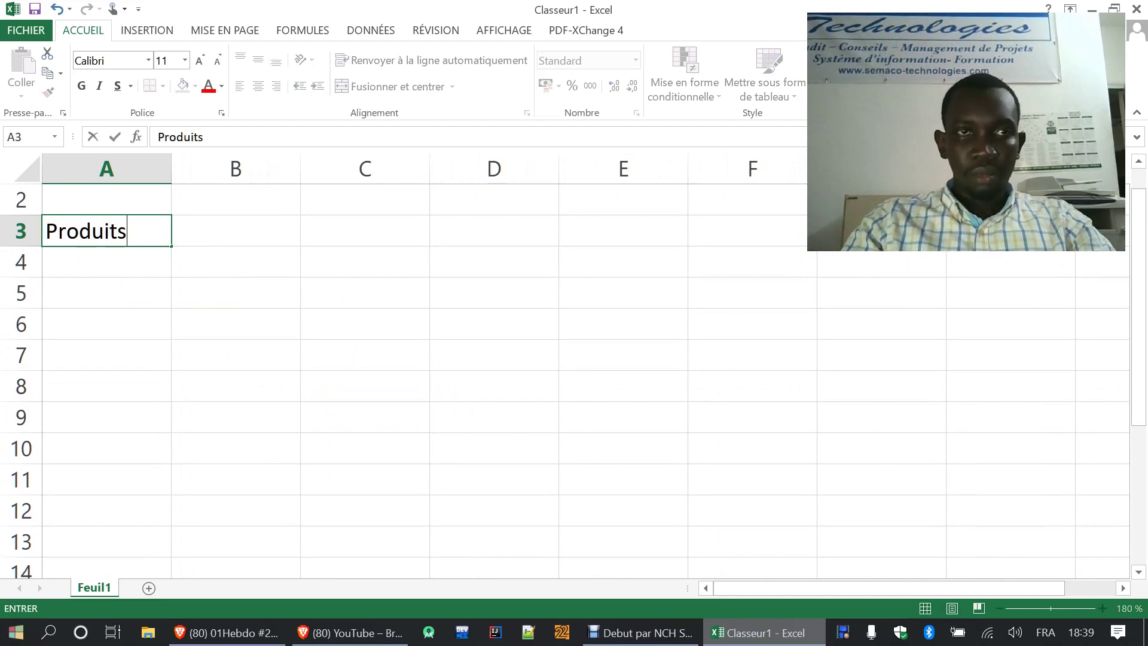
key("Tab")
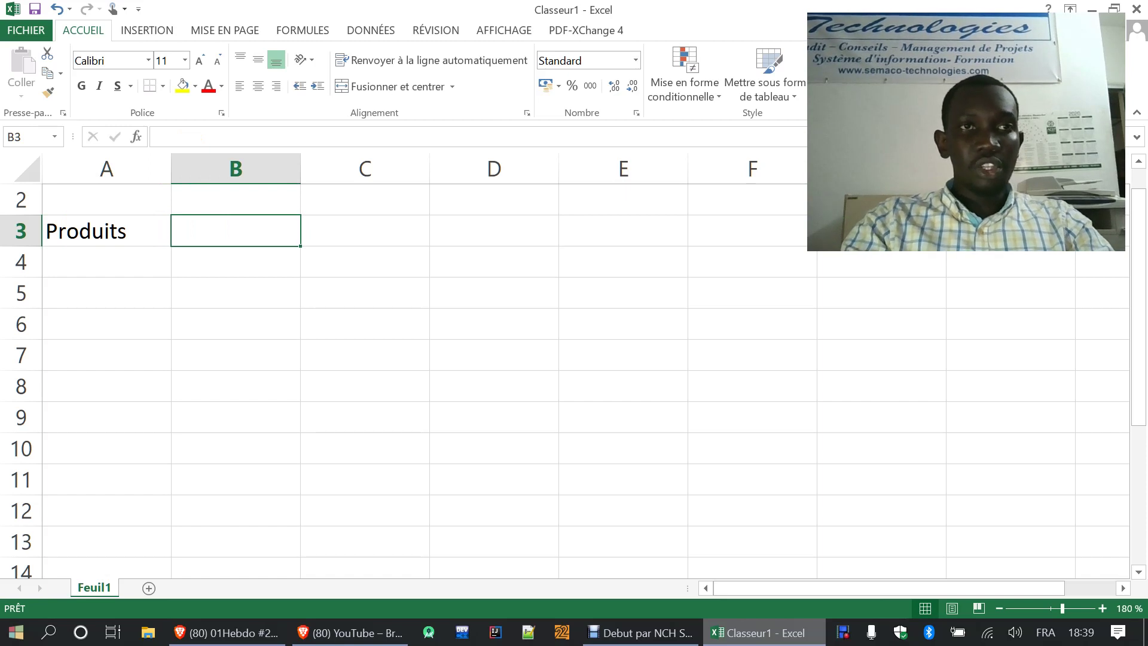
type("quantite")
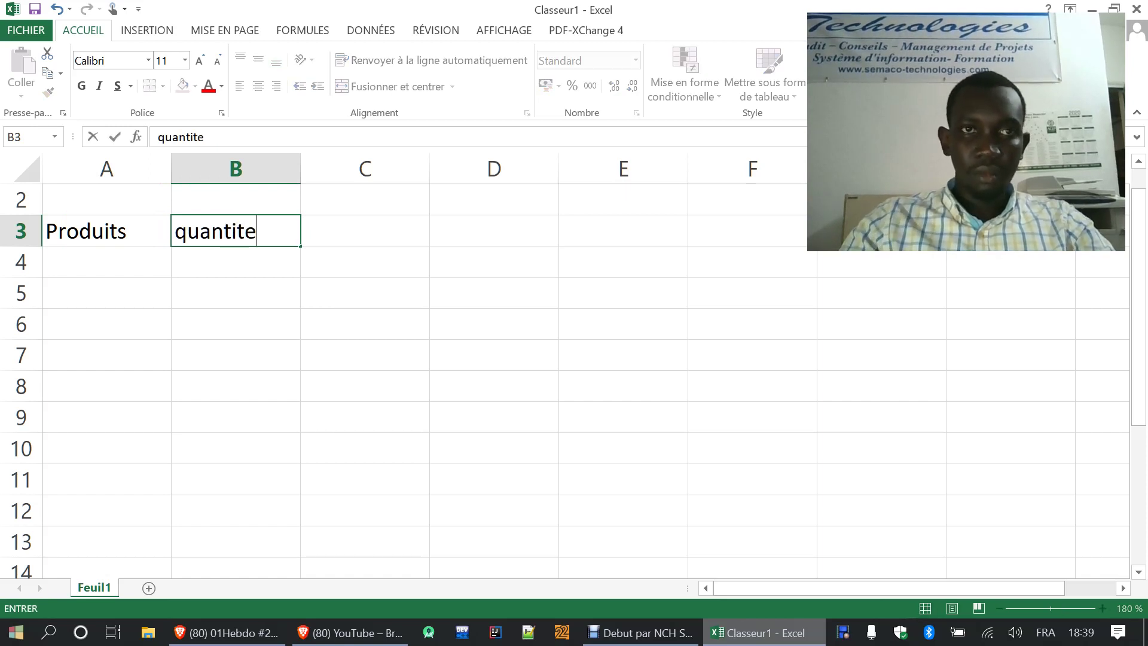
key("Tab")
type("pu")
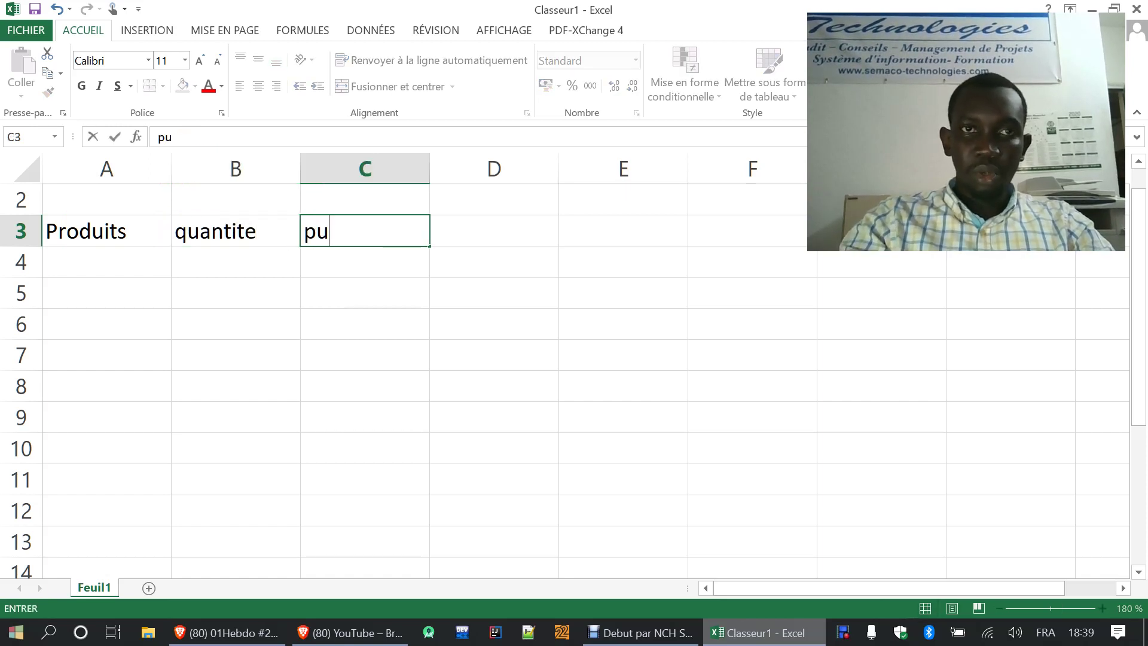
key("Tab")
type("mont")
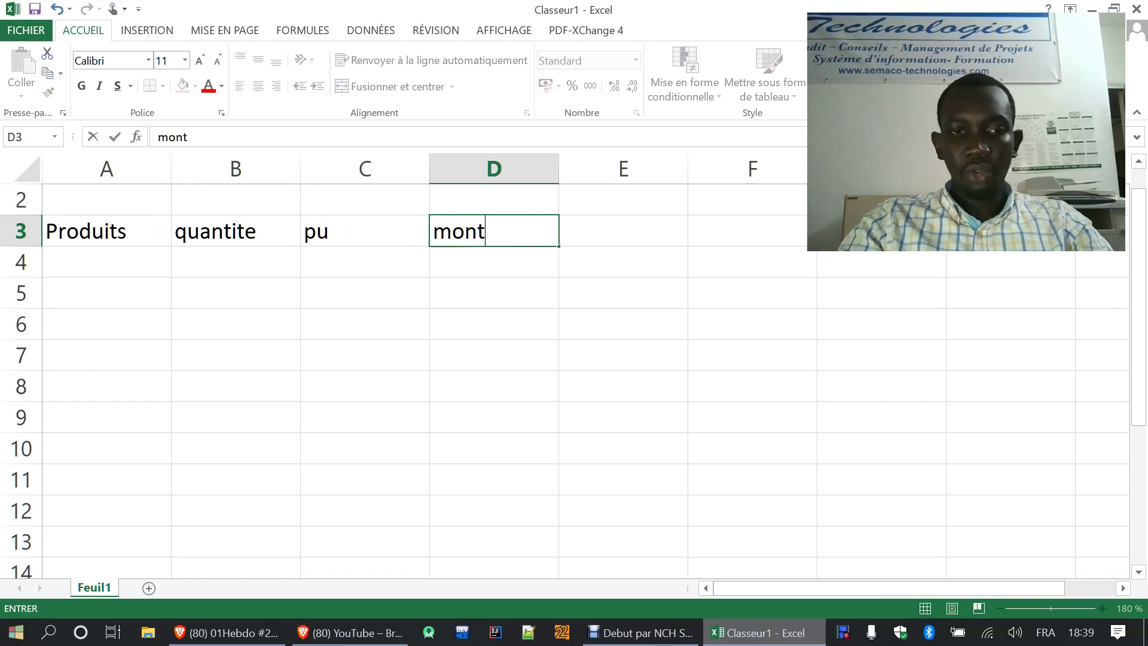
type("ant")
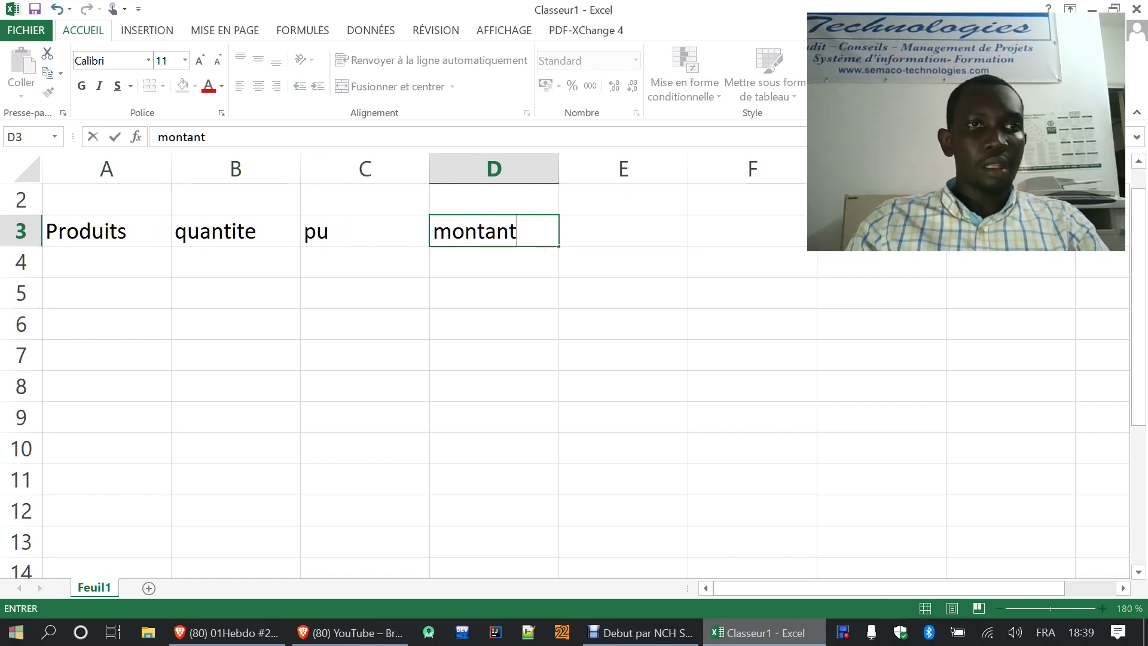
key("Return")
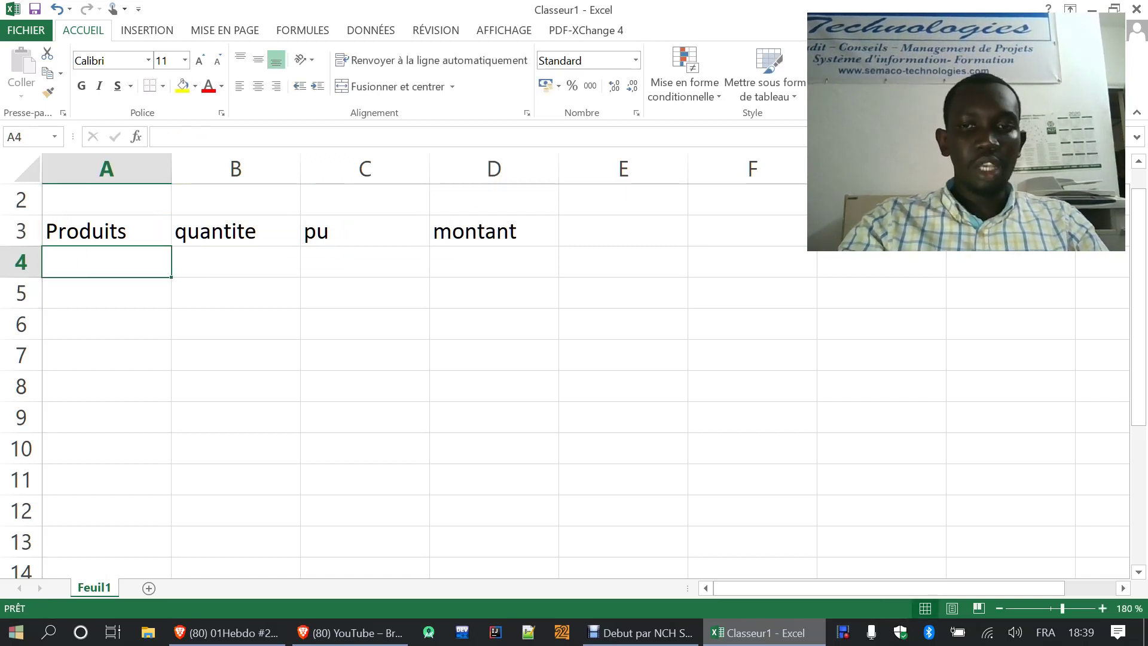
- List the products mangue, orange, pomme and Ananas under the Produits header in cells A4 to A7
type("mangue")
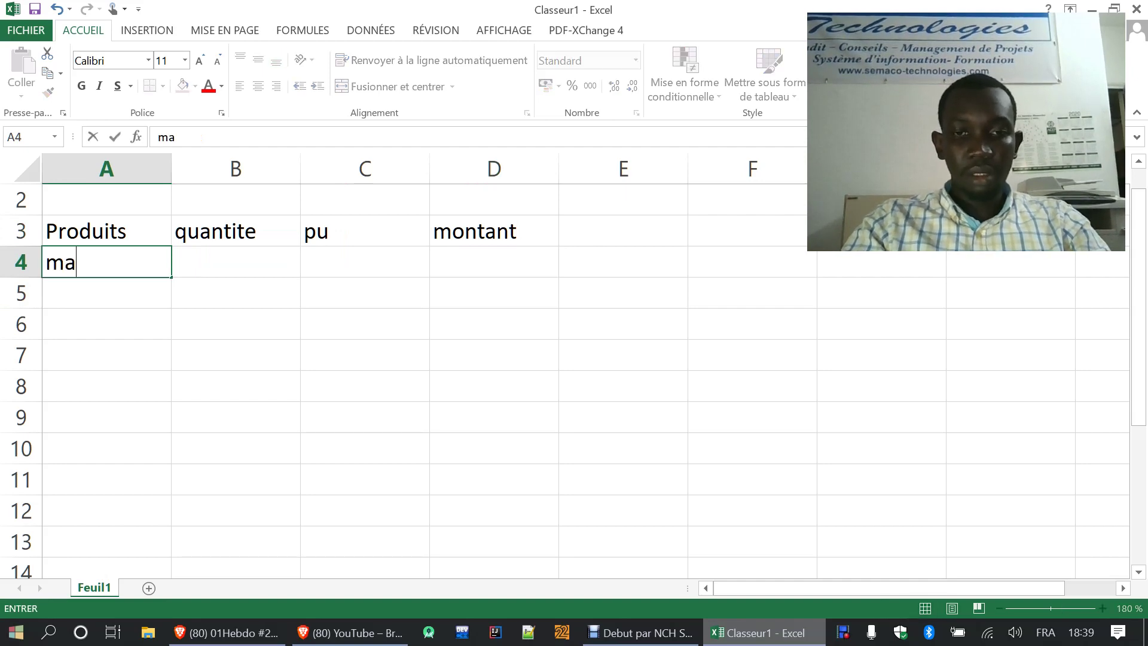
key("Return")
type("orange")
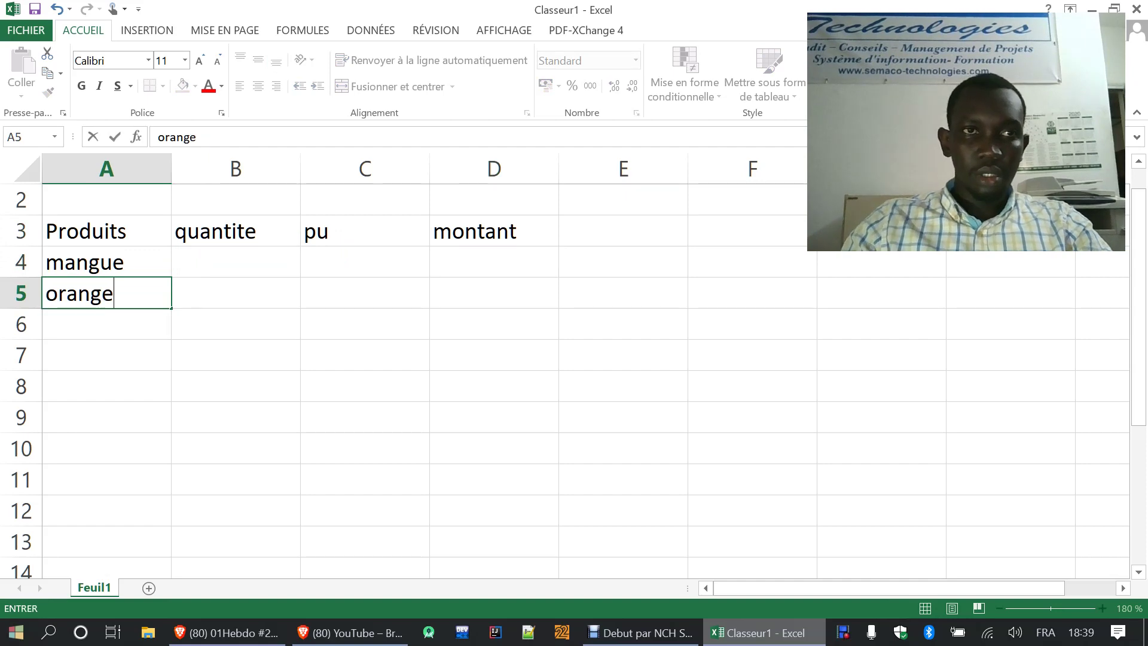
key("Tab")
key("Down")
key("Left")
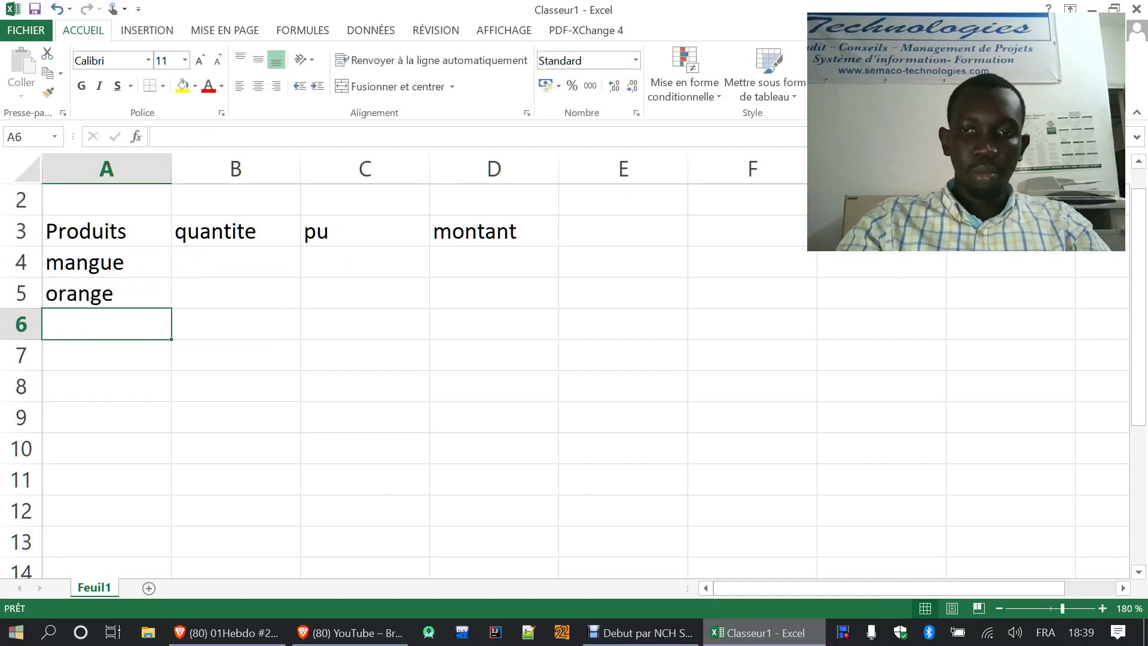
type("pomme")
key("Return")
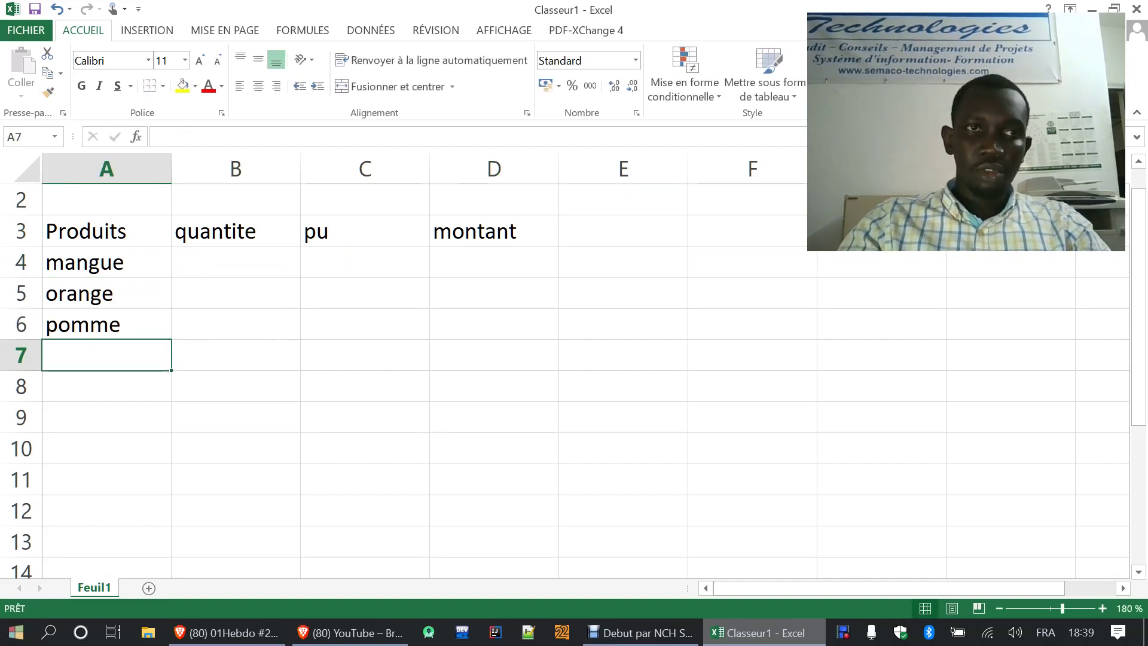
type("a")
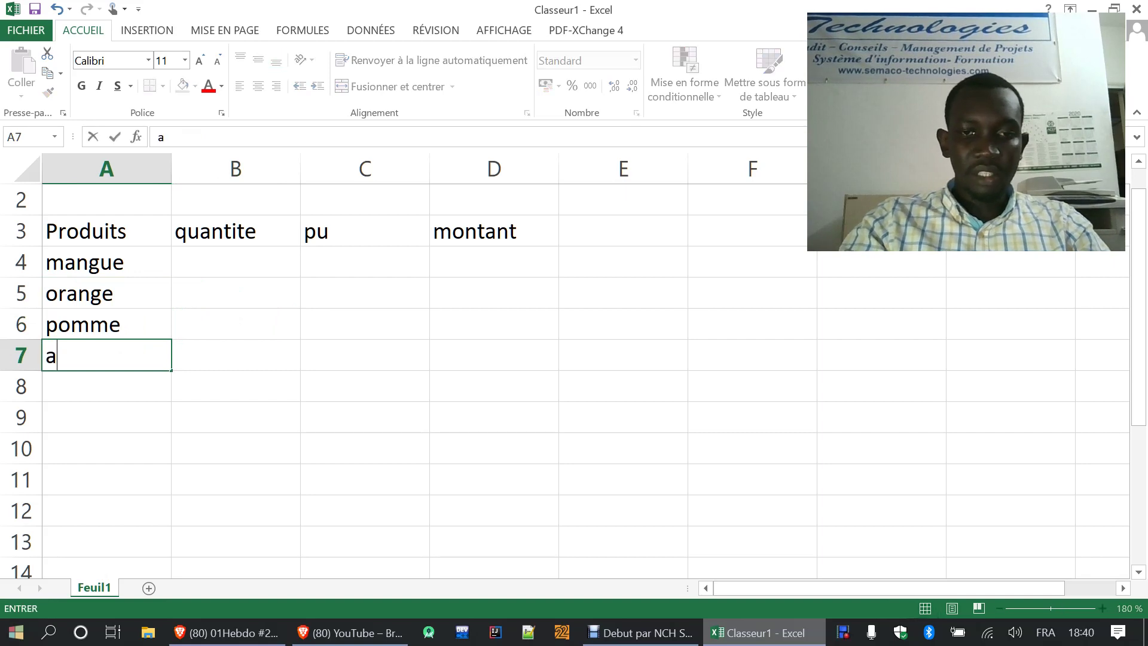
key("BackSpace")
type("A")
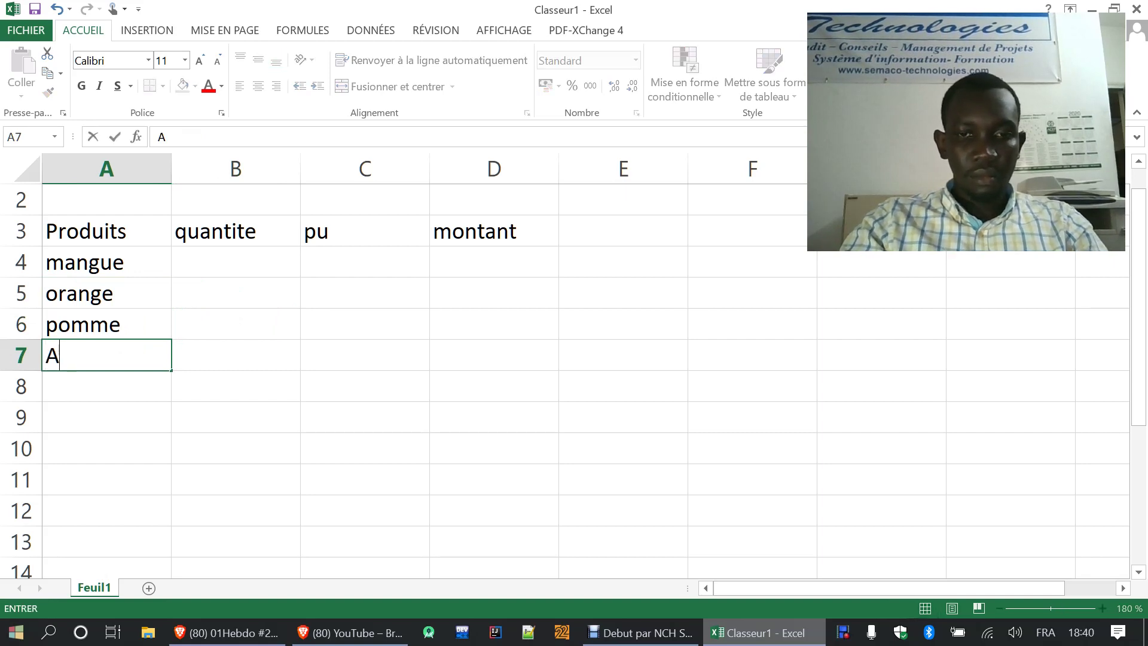
type("nanas")
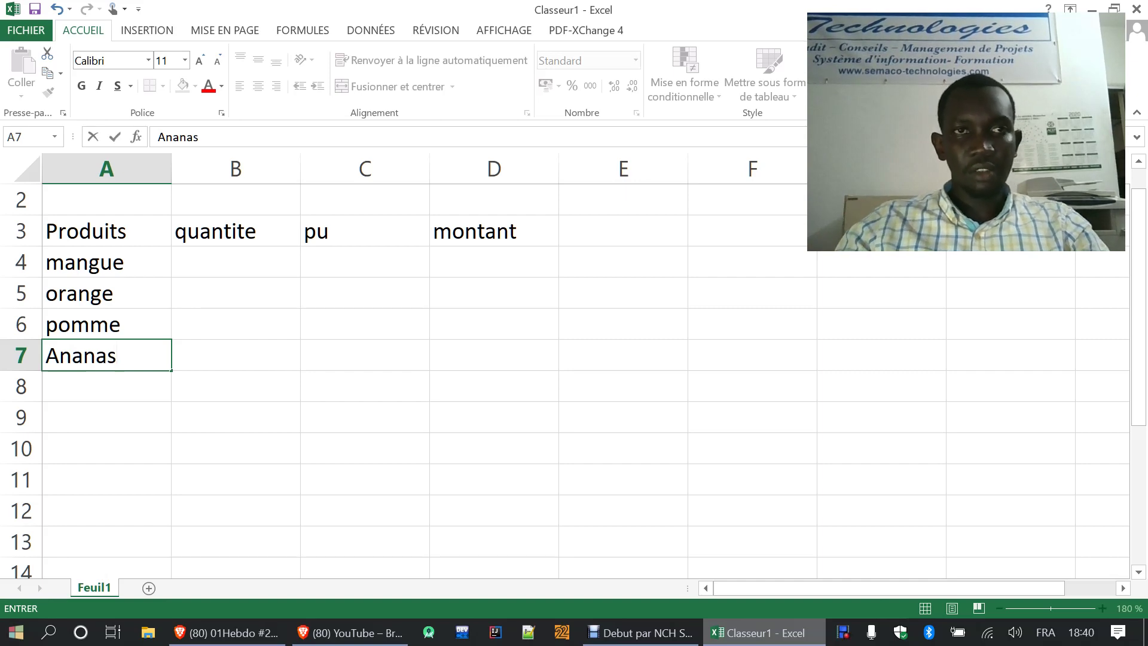
- Enter the quantities 12, 3, 2 and 5 in cells B4 to B7 under the quantite header
left_click(235, 262)
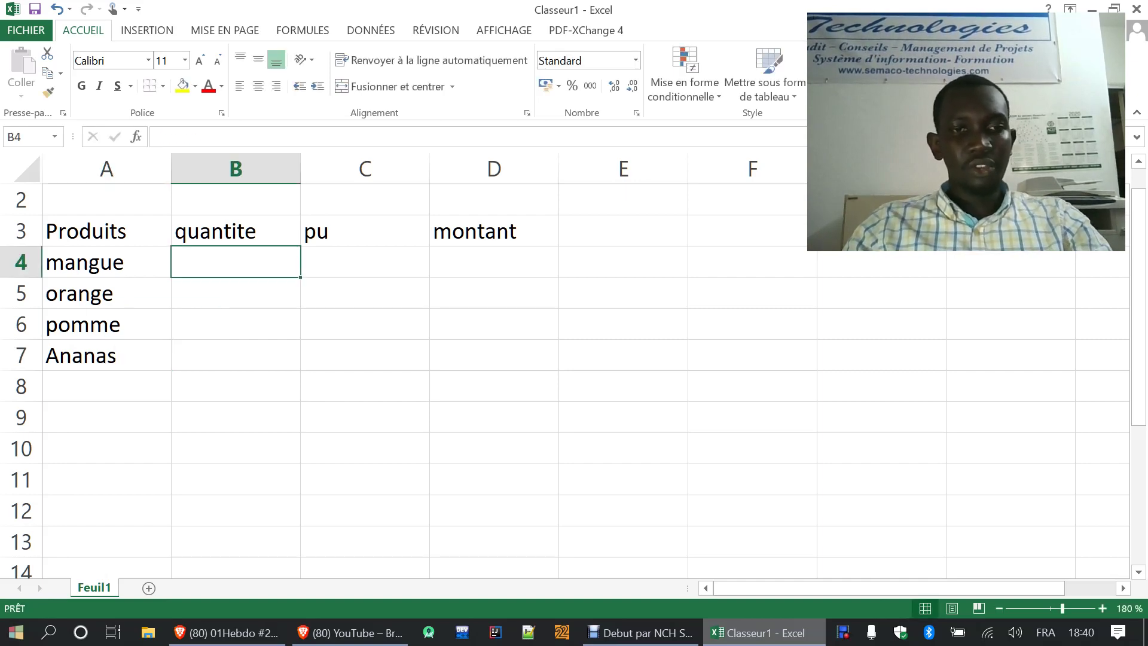
type("12")
key("Return")
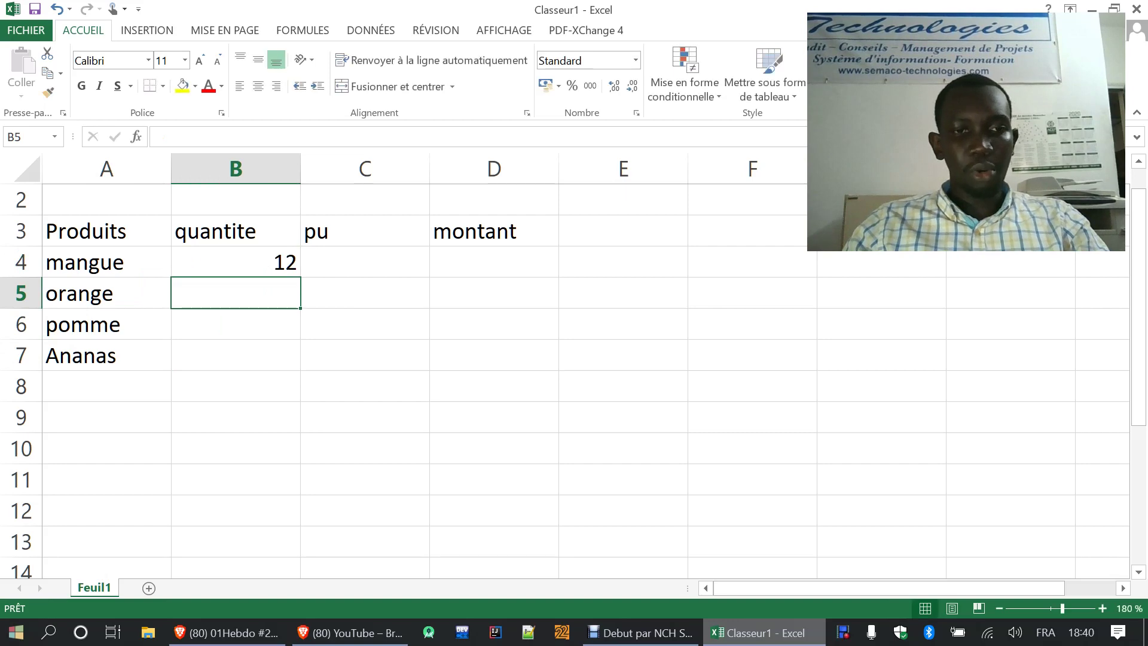
type("3")
key("Return")
type("2")
key("Return")
type("5")
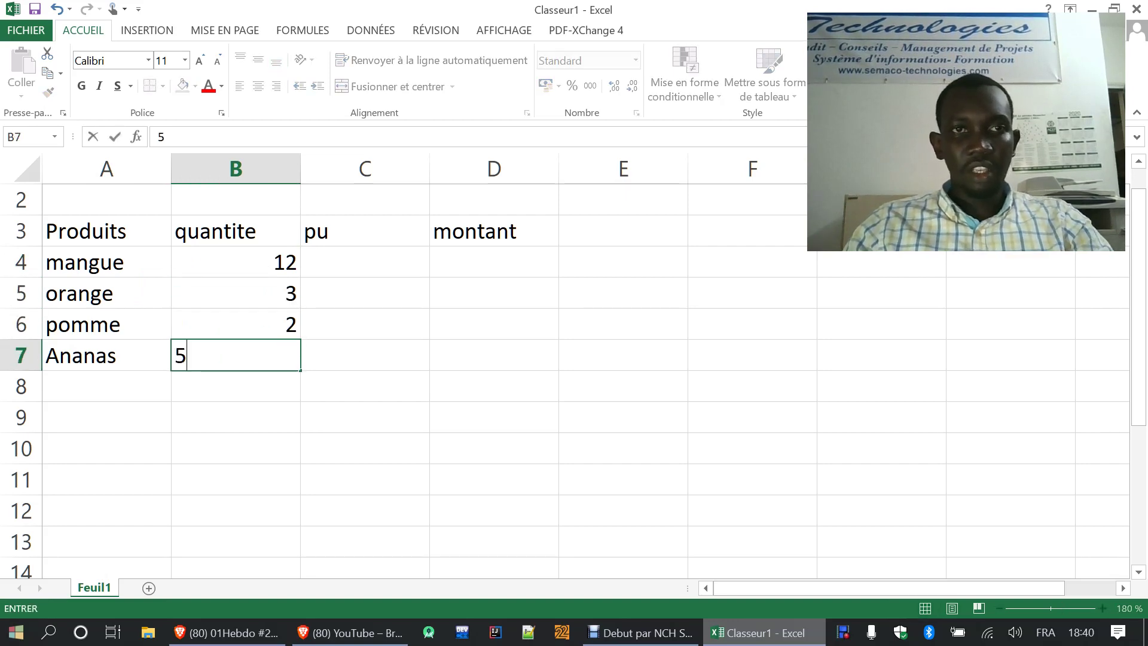
- Enter the unit prices 150, 250, 300 and 150 in cells C4 to C7 under the pu header
left_click(365, 262)
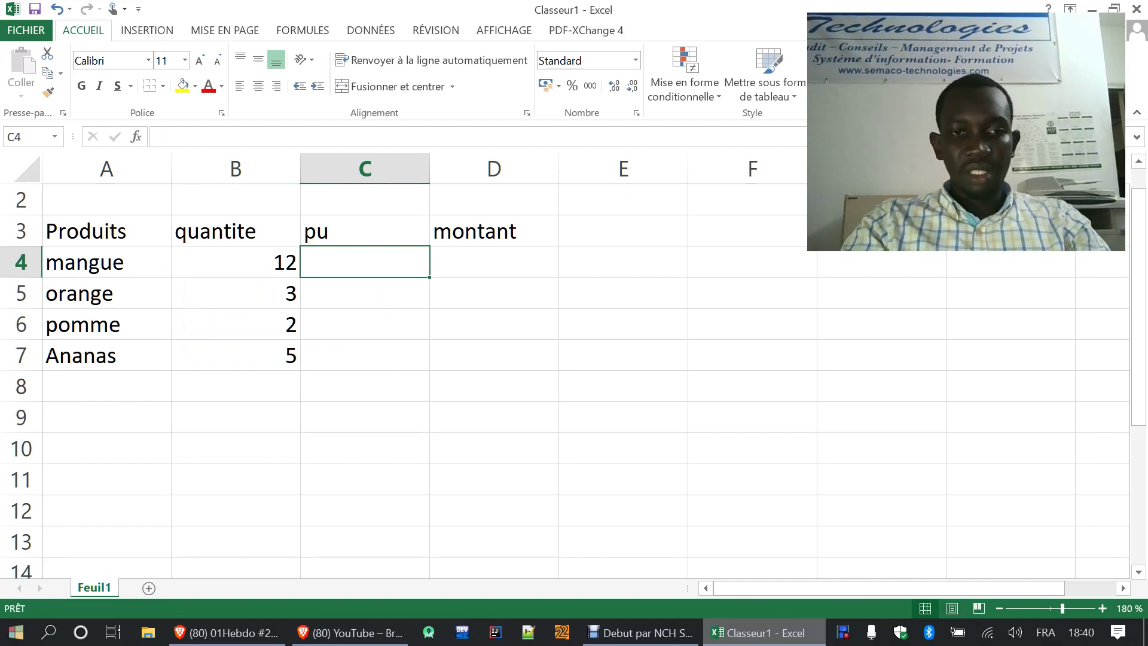
type("150")
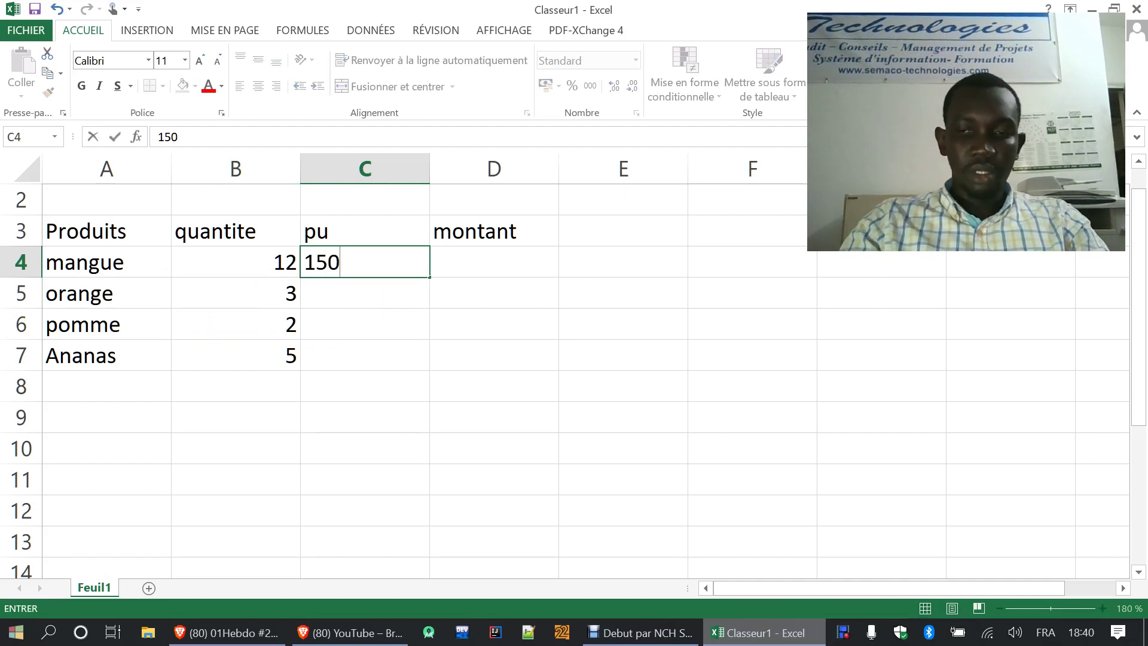
key("ctrl+Return")
type("250")
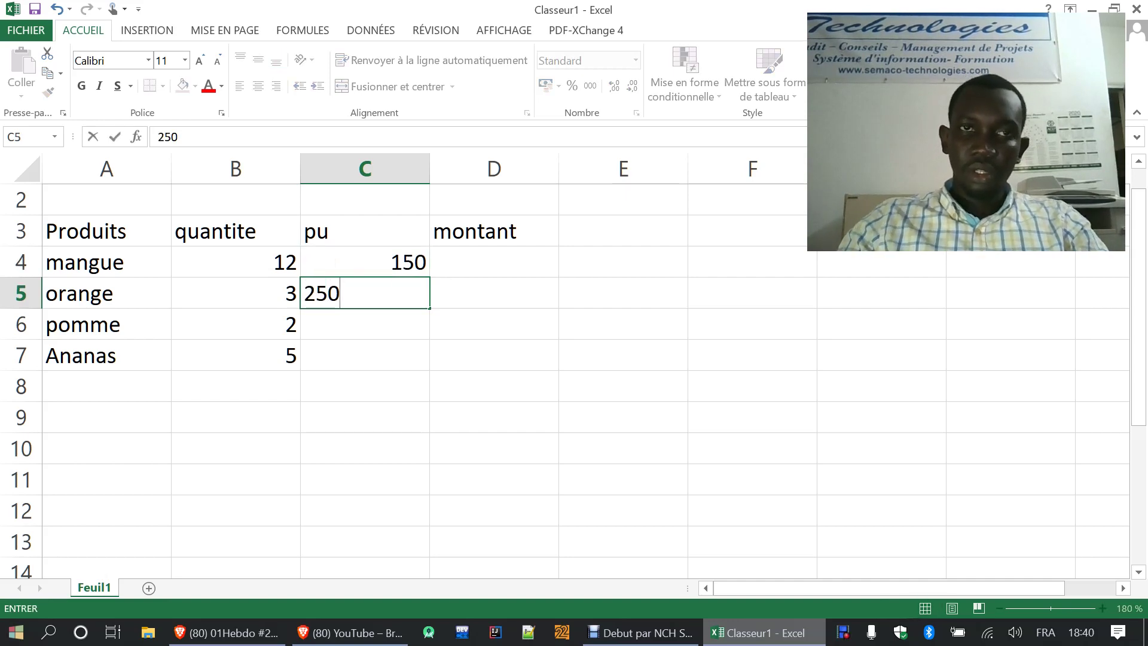
key("Return")
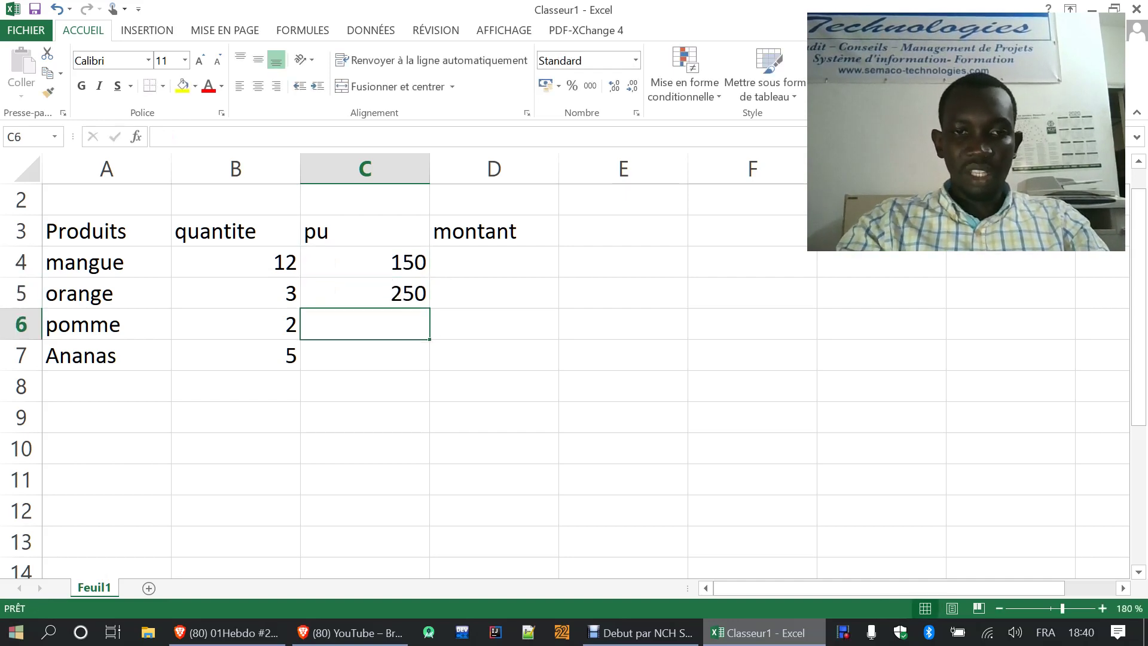
type("300")
key("Return")
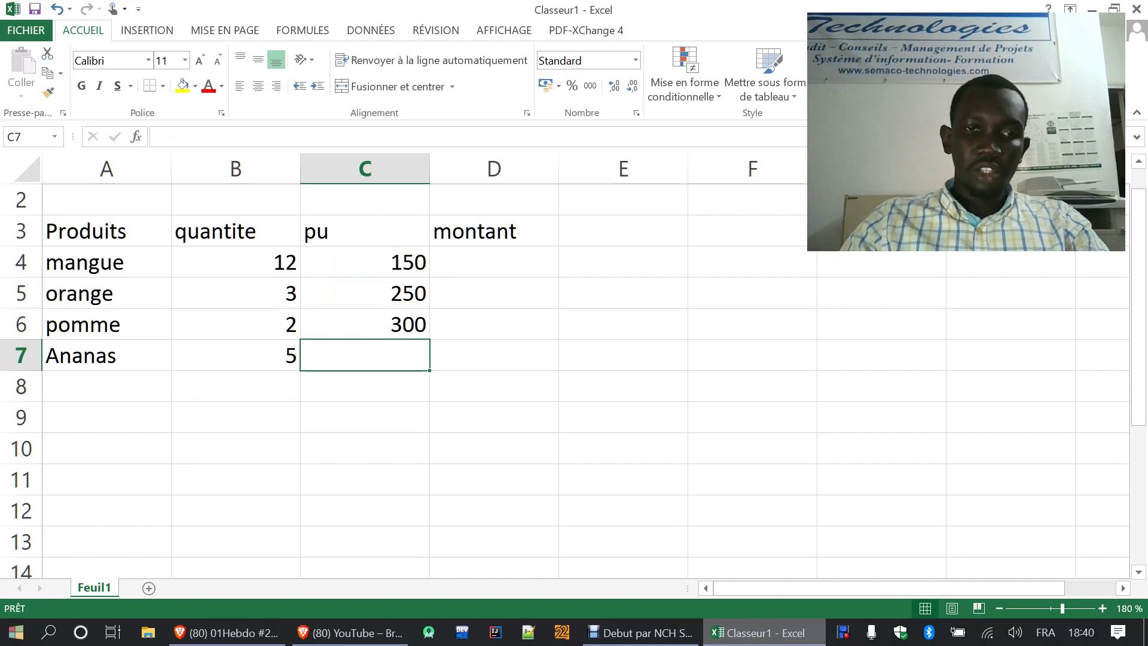
type("1")
type("0")
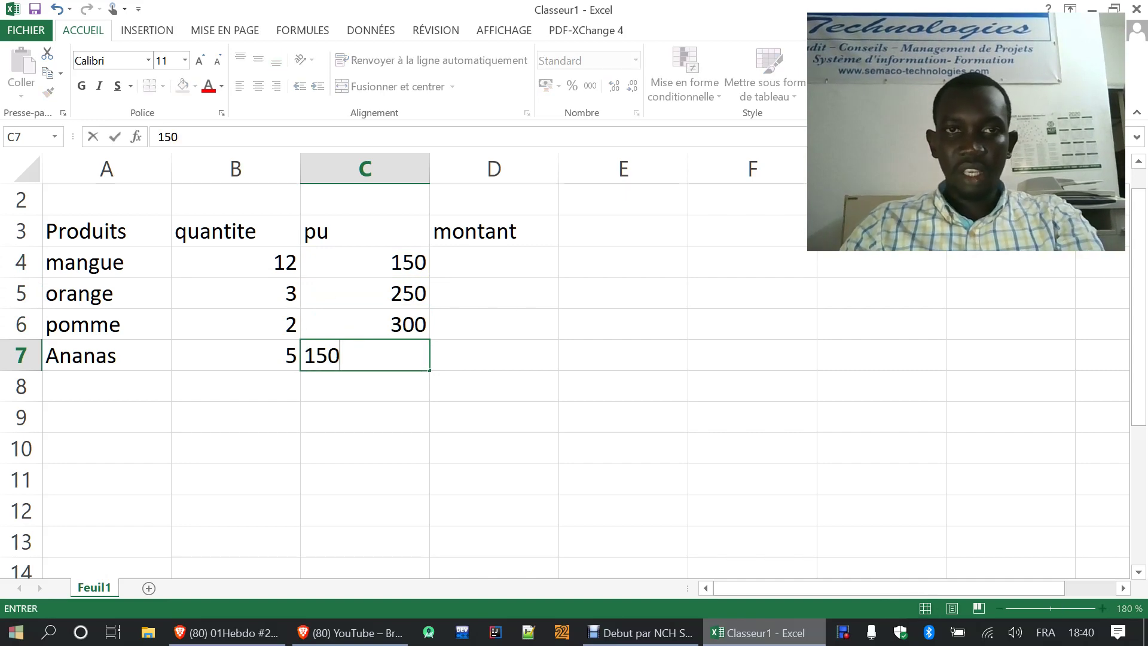
left_click(365, 449)
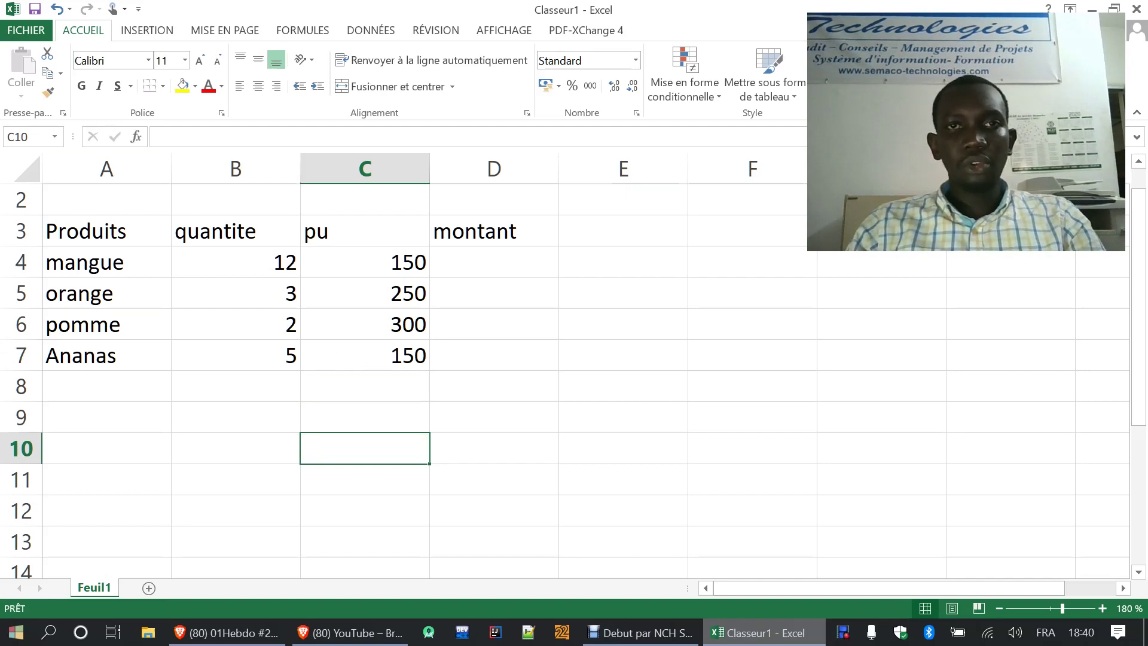
- Review the mangue row's product, quantity, unit price and montant cells to identify the values needed for the amount
left_click(494, 262)
left_click(106, 262)
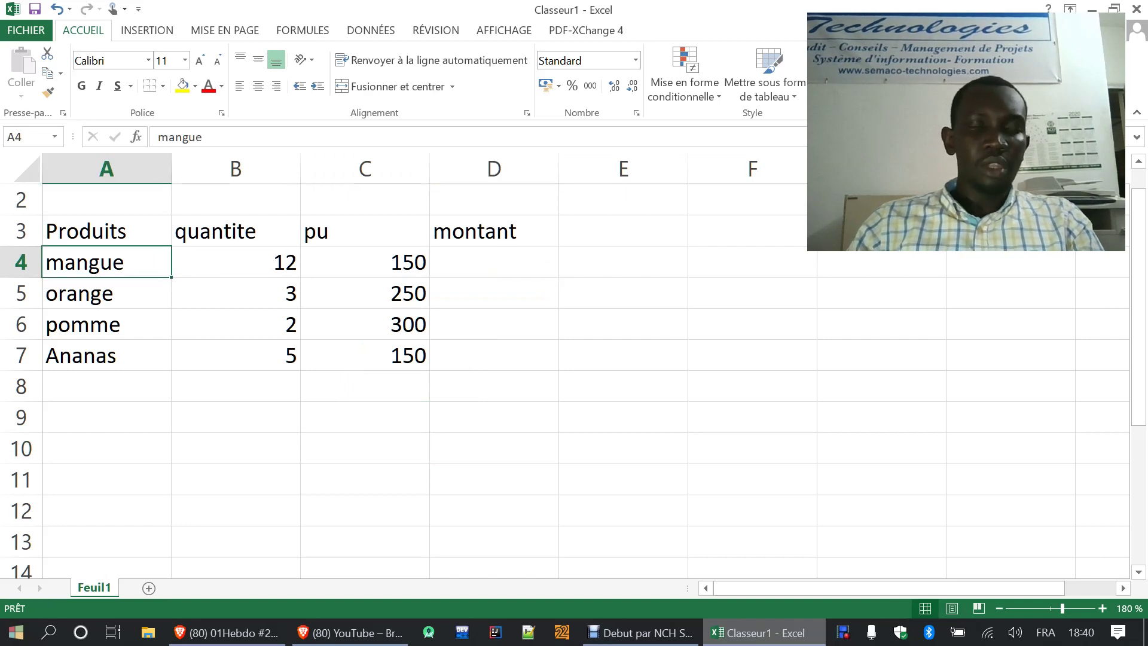
left_click(236, 262)
left_click(364, 231)
left_click(494, 262)
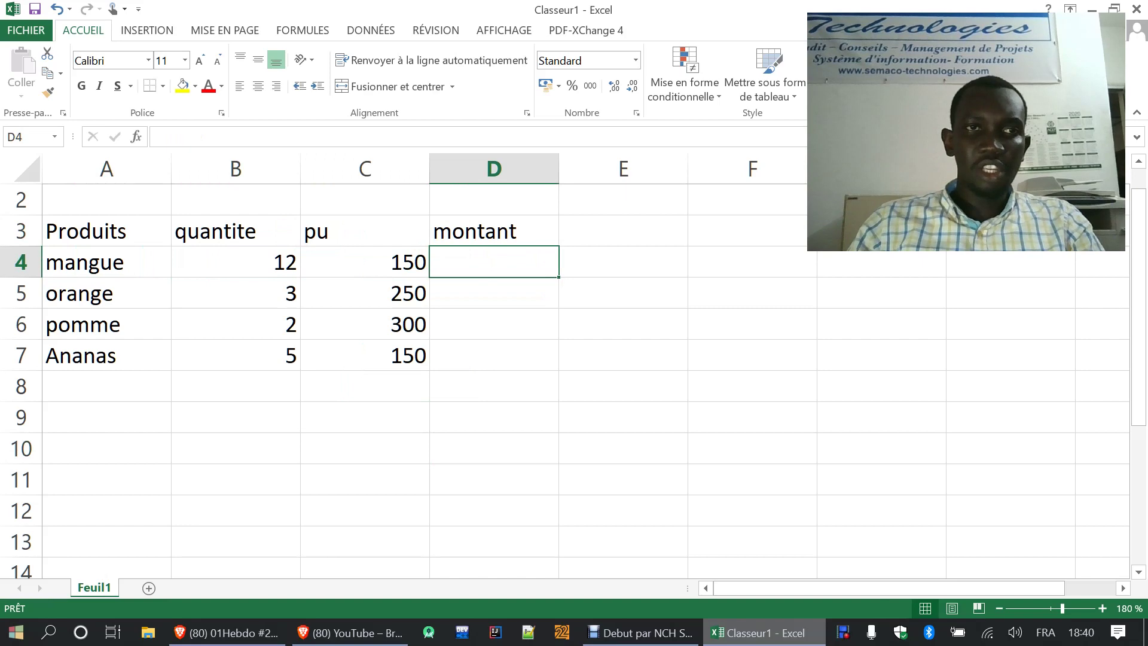
left_click(235, 262)
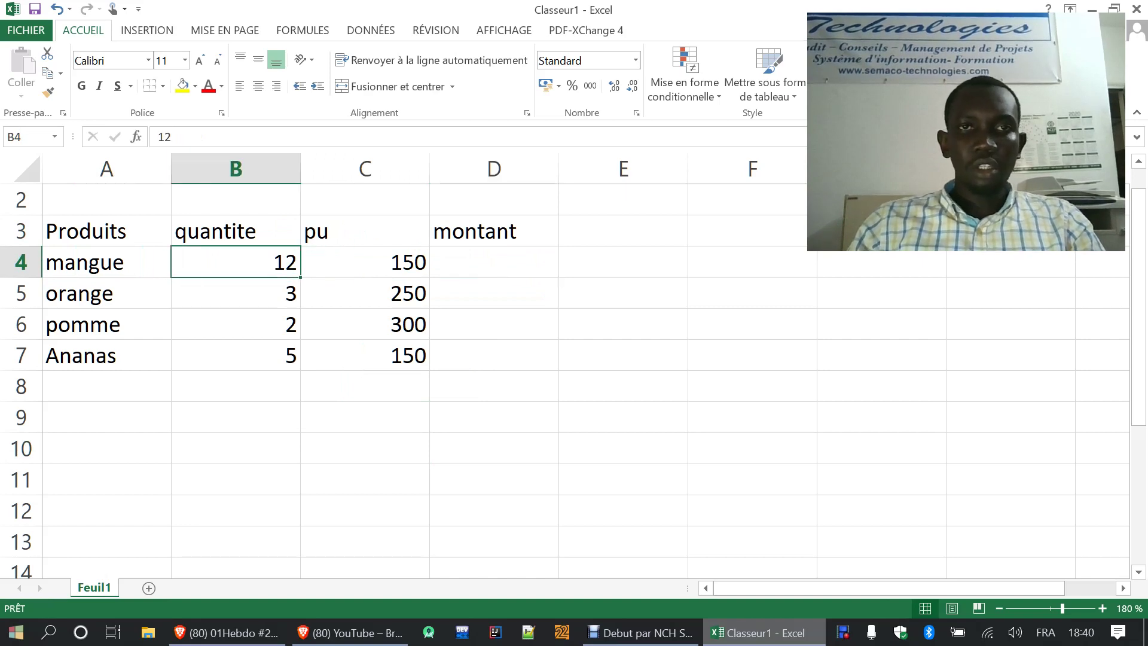
left_click(365, 261)
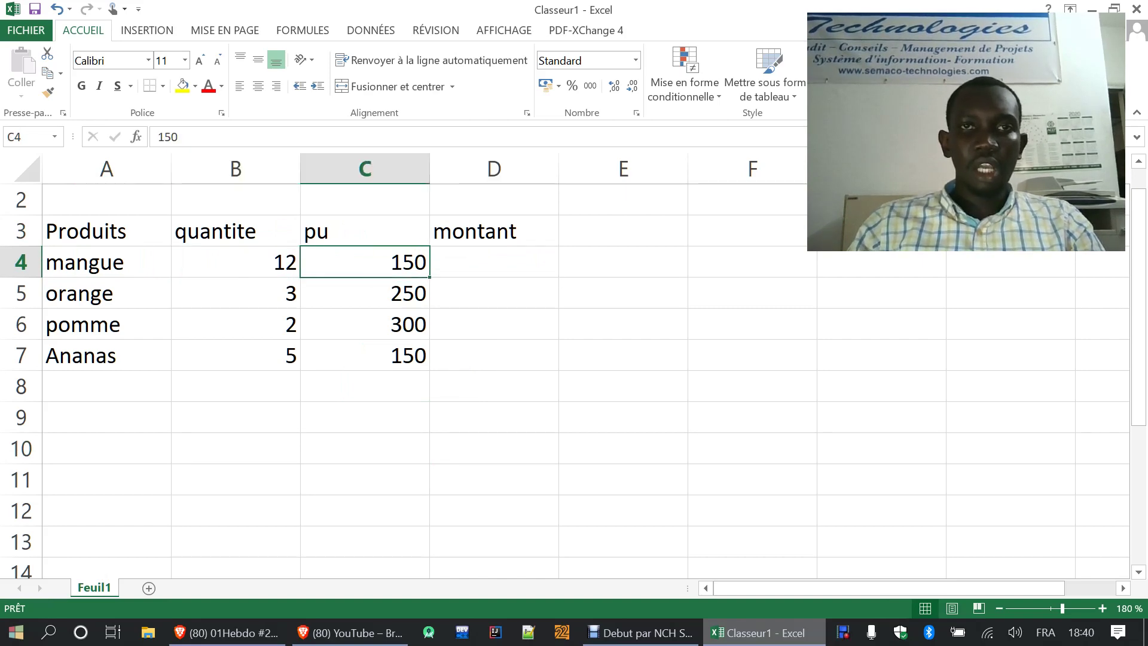
- Calculate the mangue amount in cell D4 with the formula =C4*B4
left_click(494, 262)
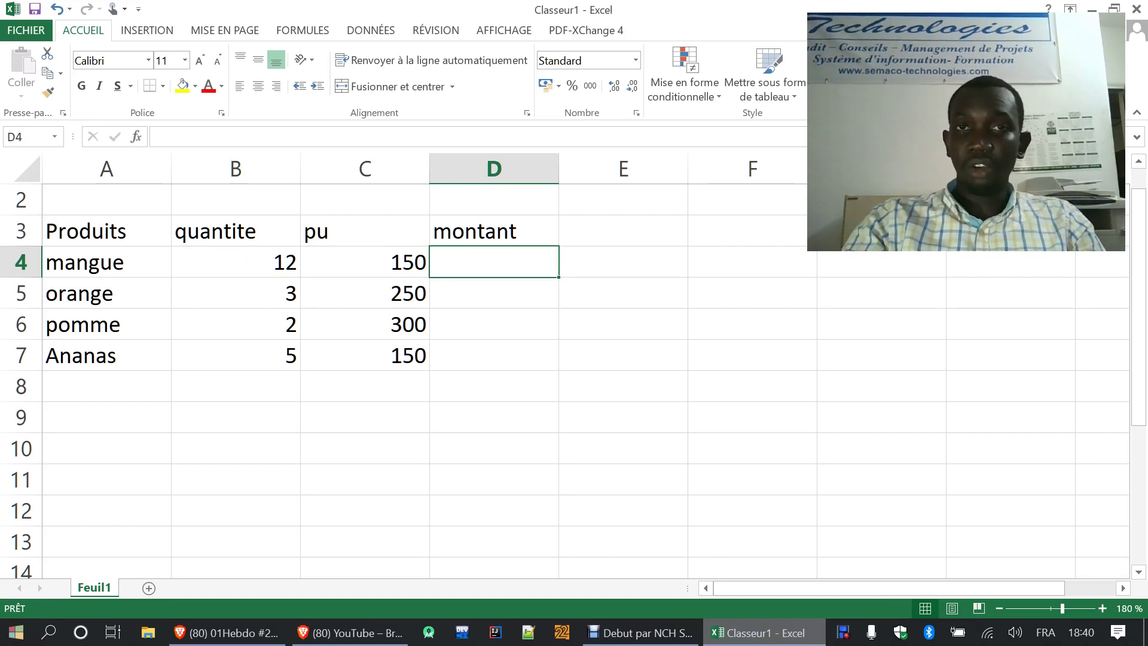
type("=")
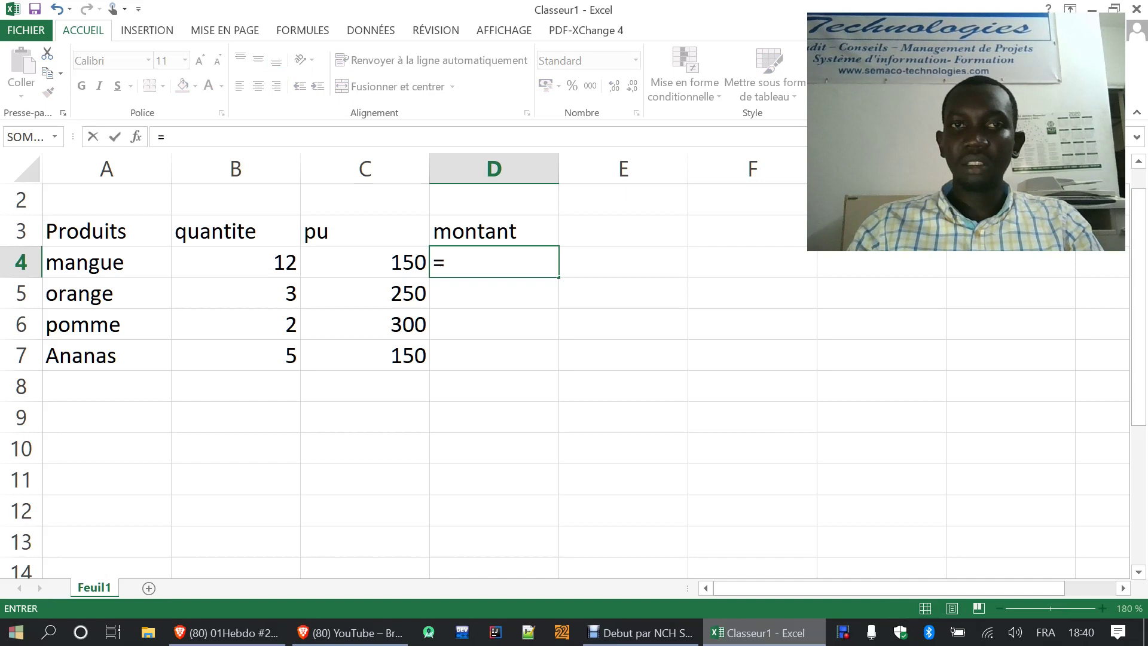
key("Left")
type("*")
key("Left")
key("Left")
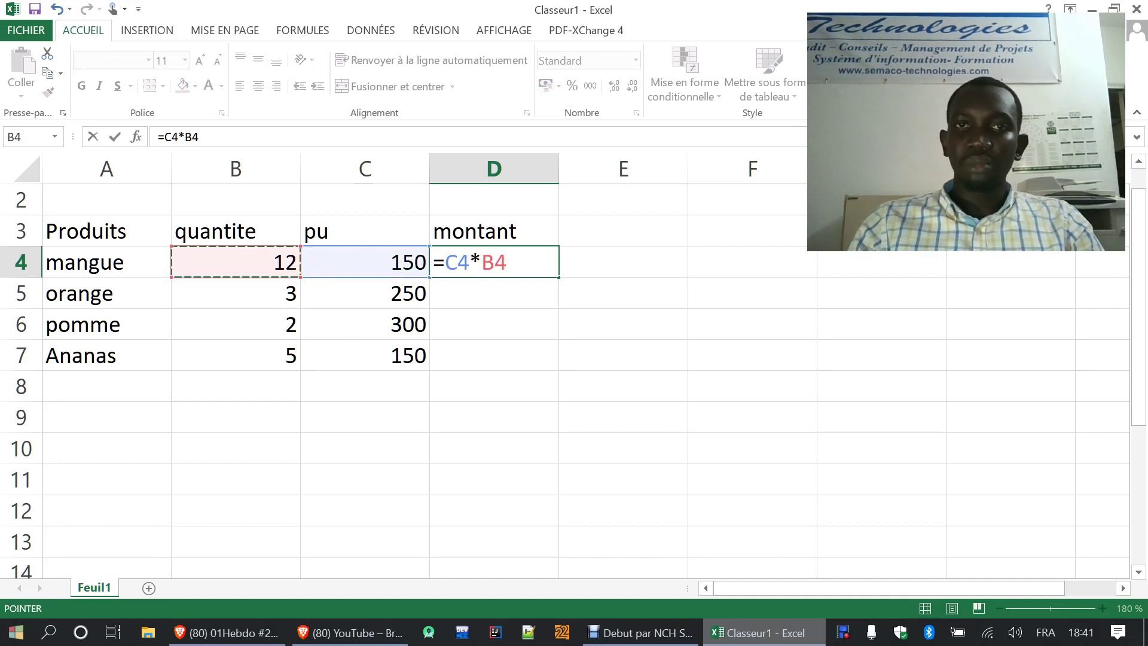
key("Return")
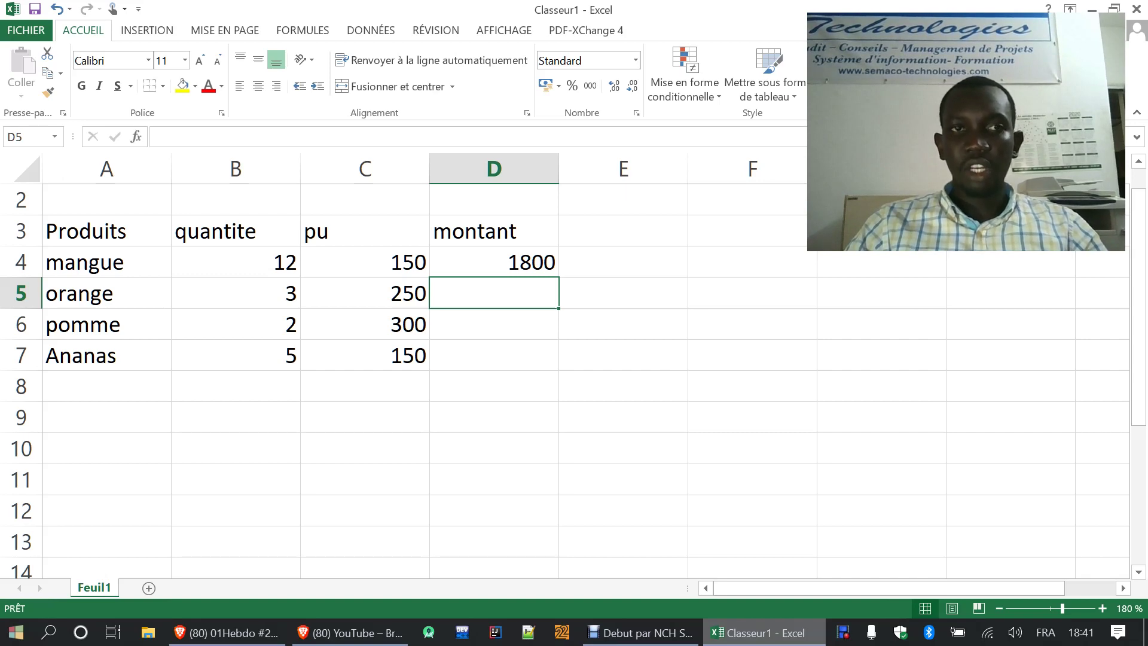
key("Down")
key("Down")
key("Up")
key("Up")
key("shift+Down")
key("shift+Down")
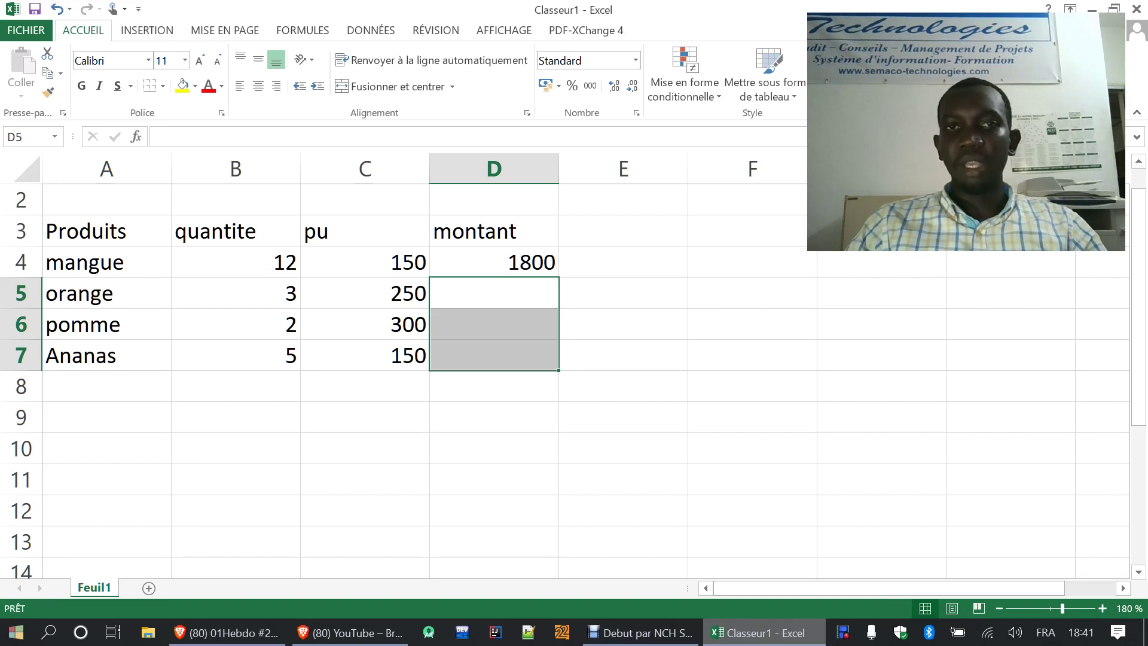
key("shift+Up")
key("shift+Up")
- Calculate the orange amount in cell D5 with the formula =C5*B5
type("=")
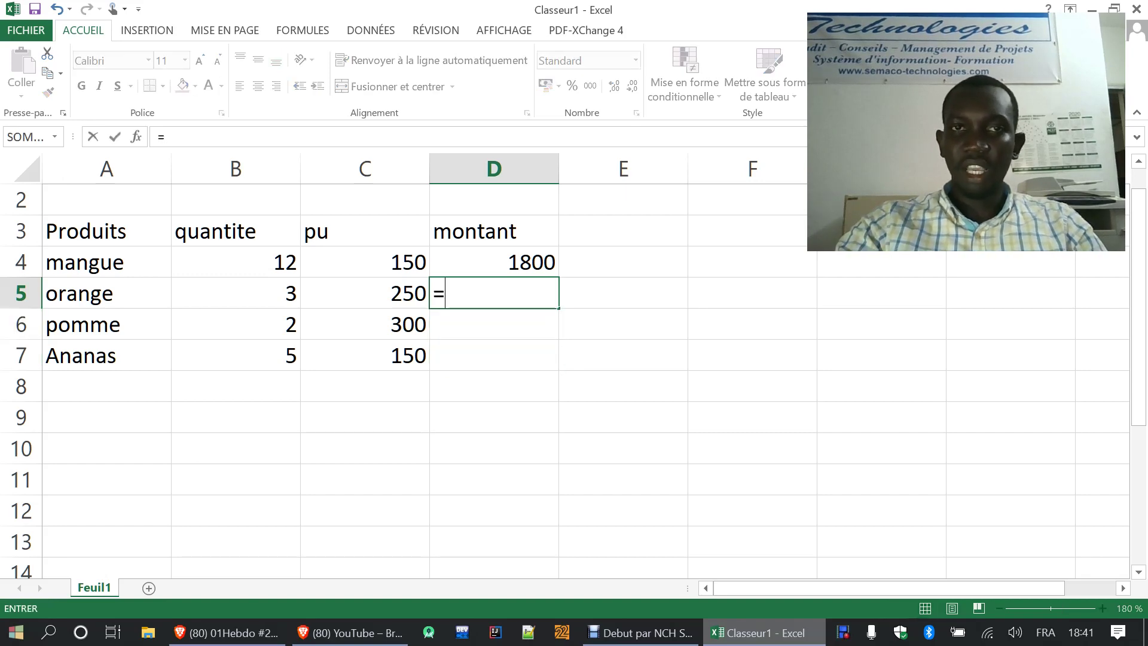
key("Left")
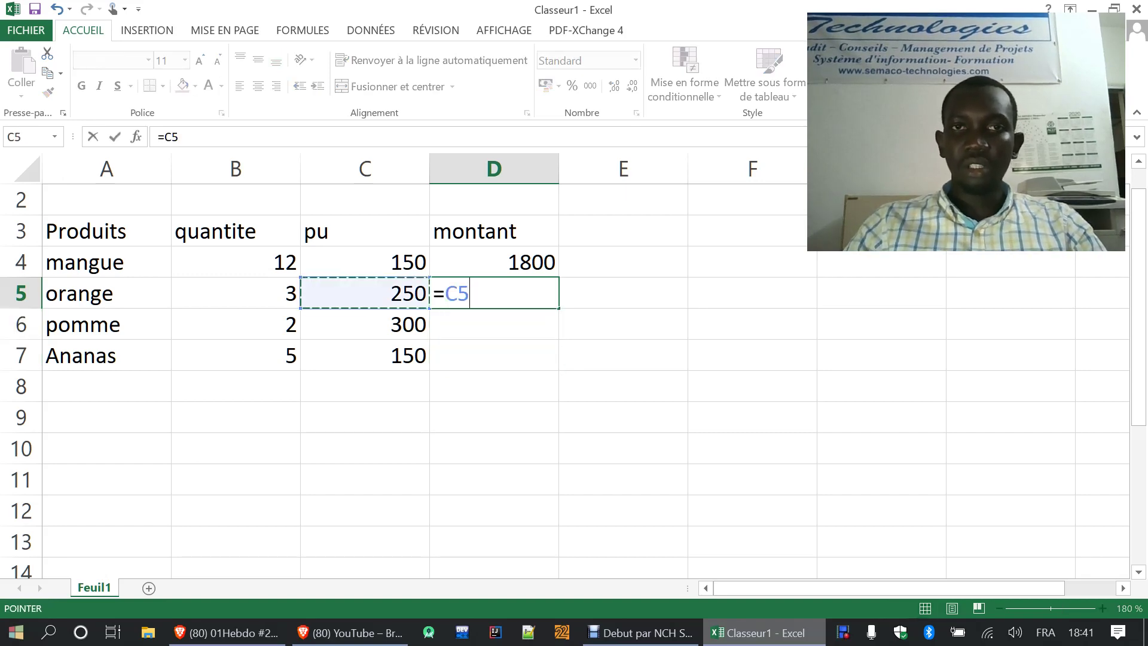
type("*")
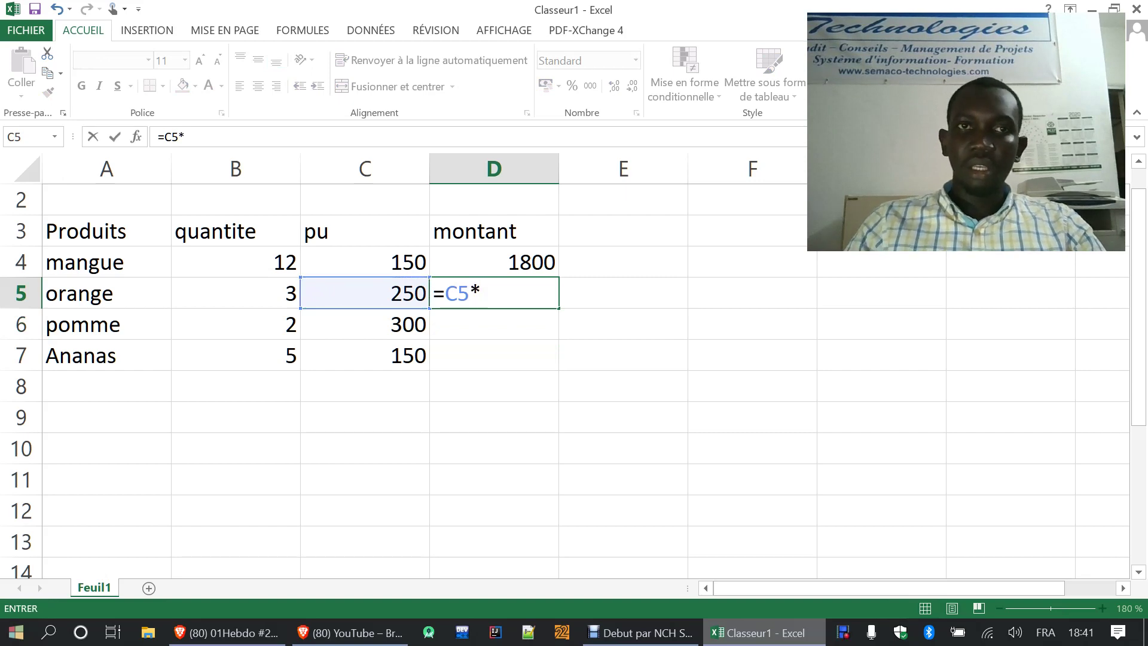
key("Left")
key("Left")
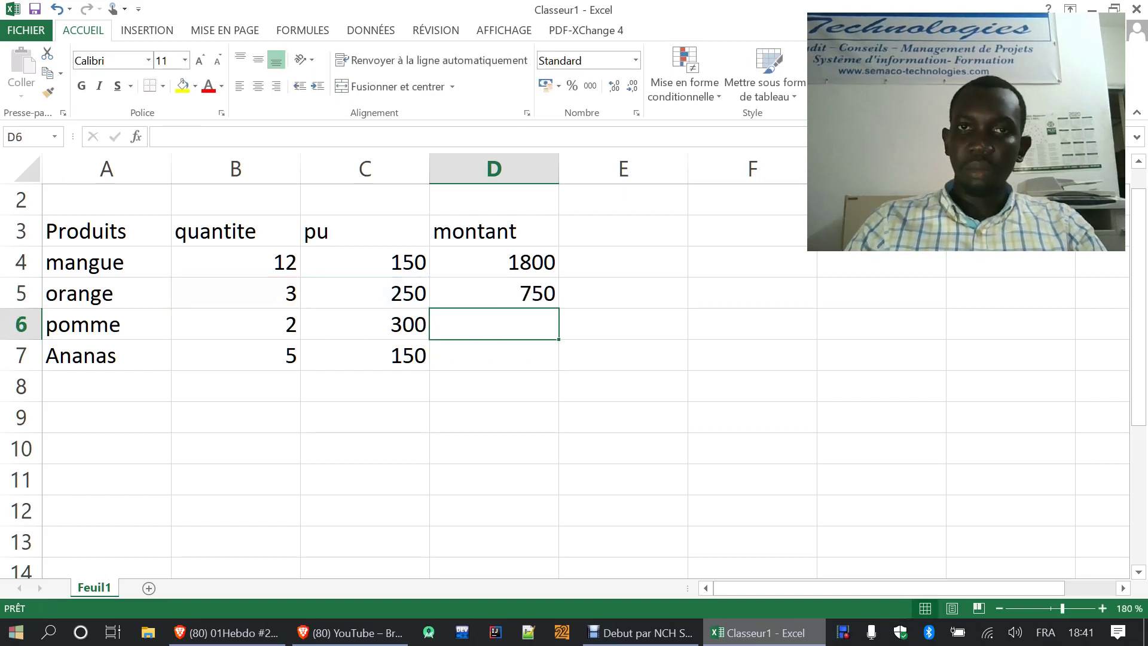
key("Return")
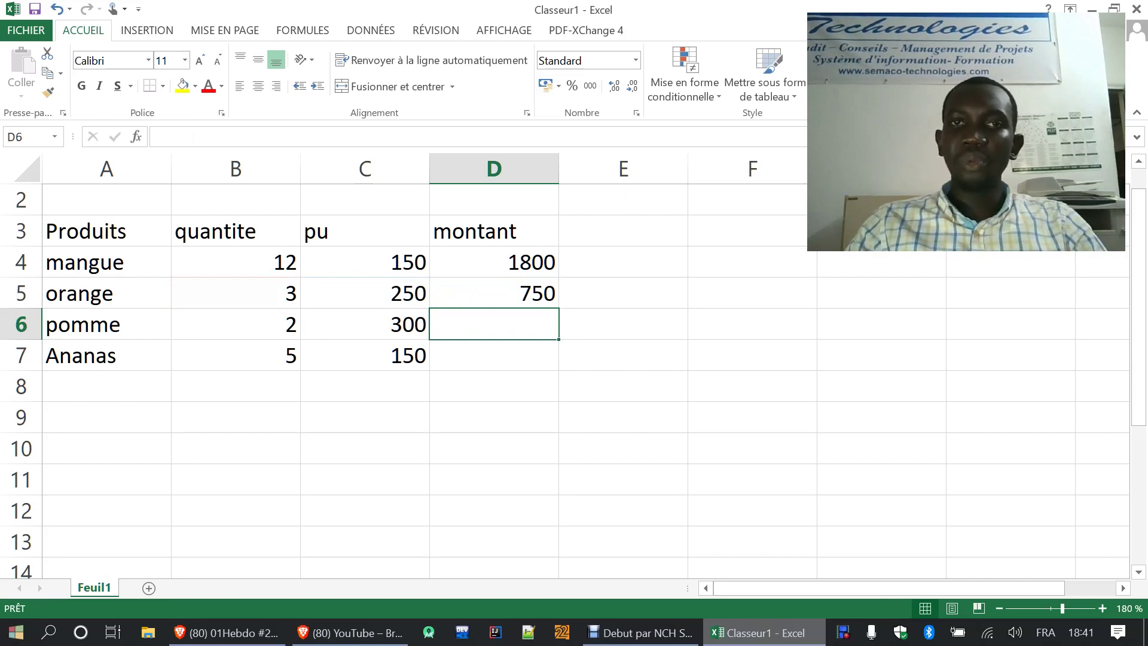
- Clear the contents of cells D4 to D7 in the montant column
left_click(494, 294)
left_click_drag(494, 293, 494, 355)
left_click_drag(493, 262, 493, 356)
key("Delete")
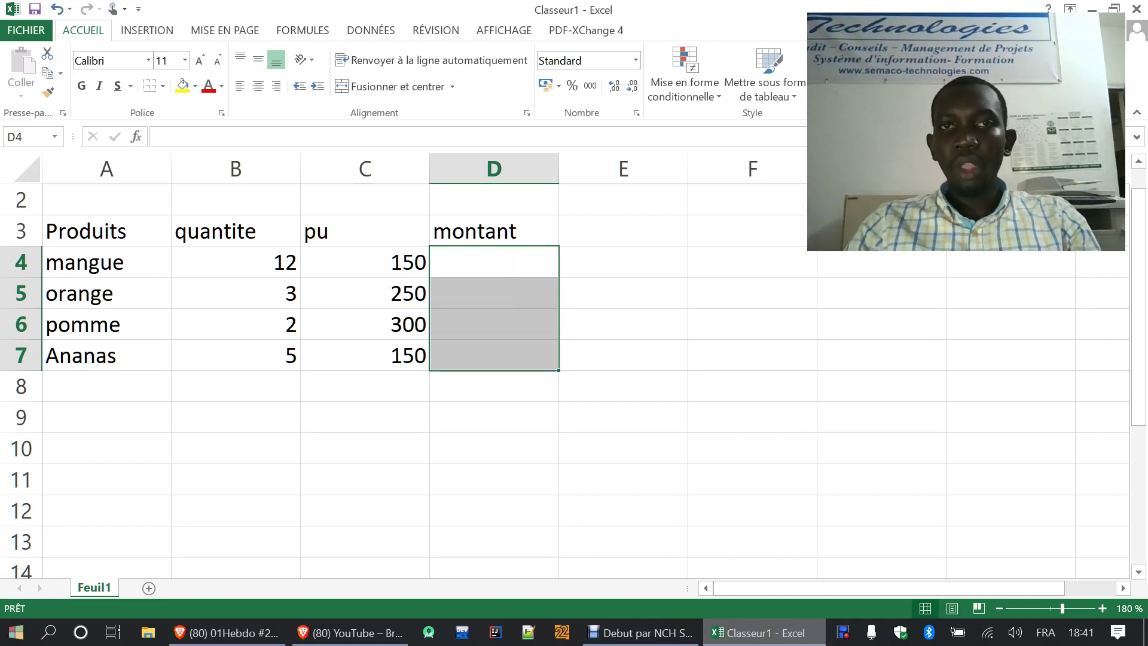
- Enter the formula =C4*B4 in cell D4 to multiply the mangue unit price by its quantity
left_click(494, 263)
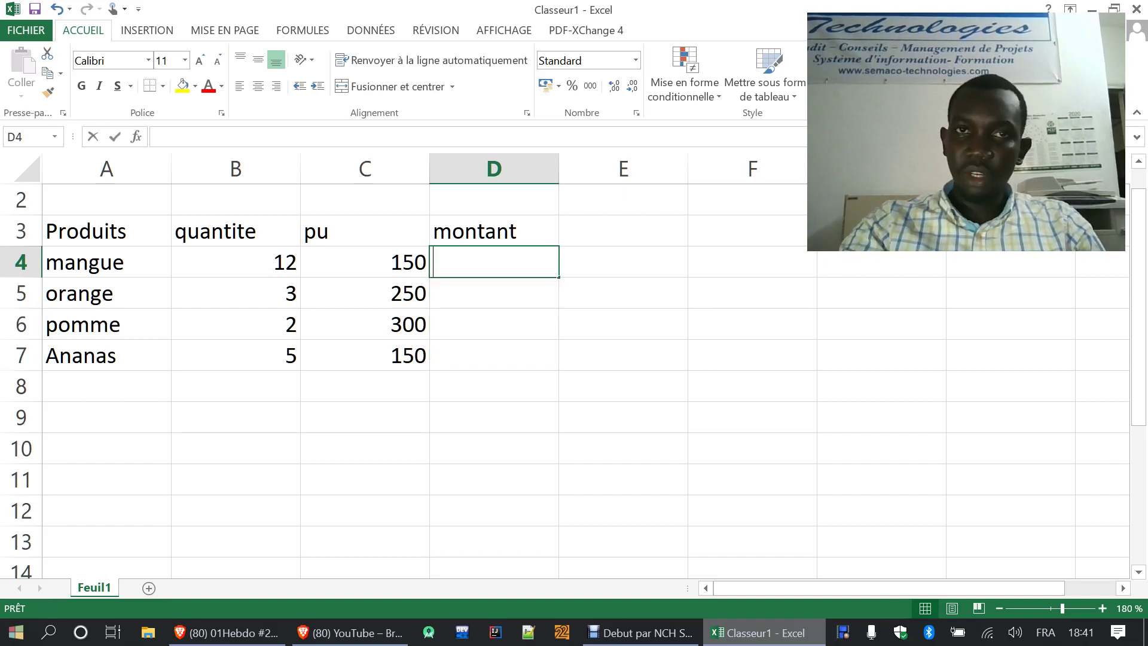
type("=")
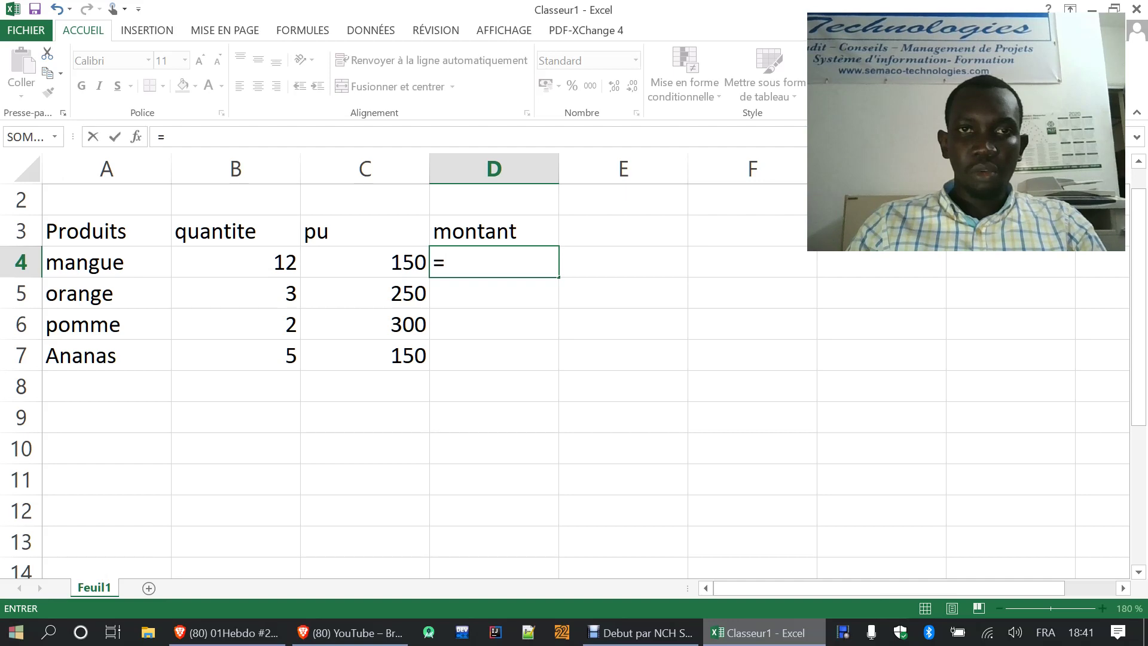
key("Left")
type("*")
key("Left")
key("Left")
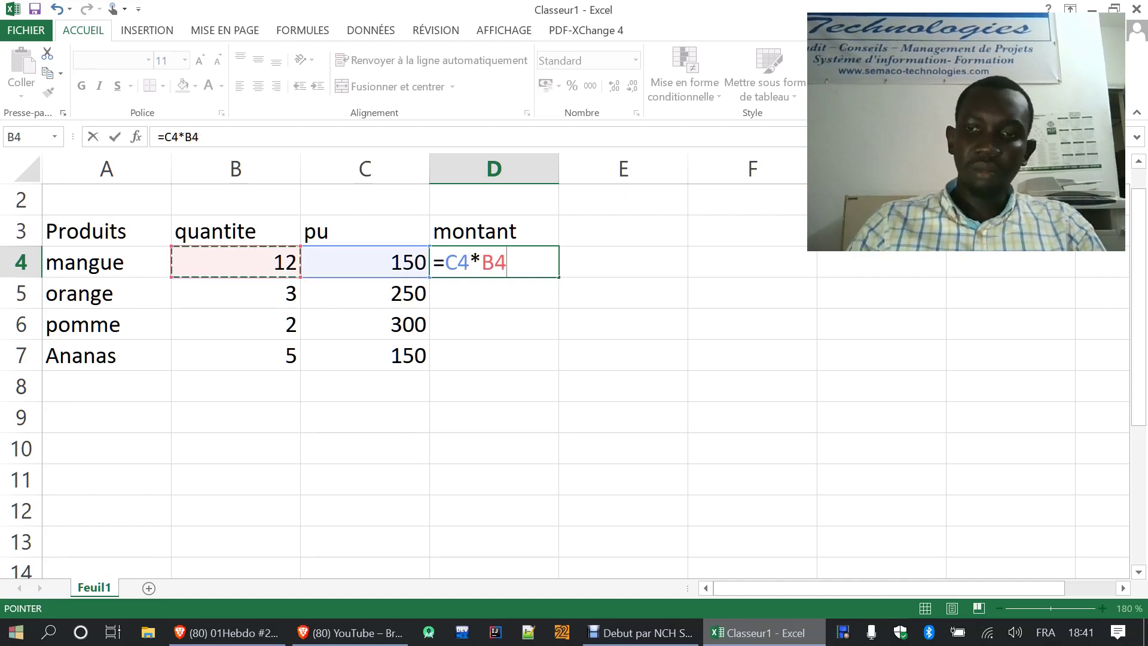
key("Return")
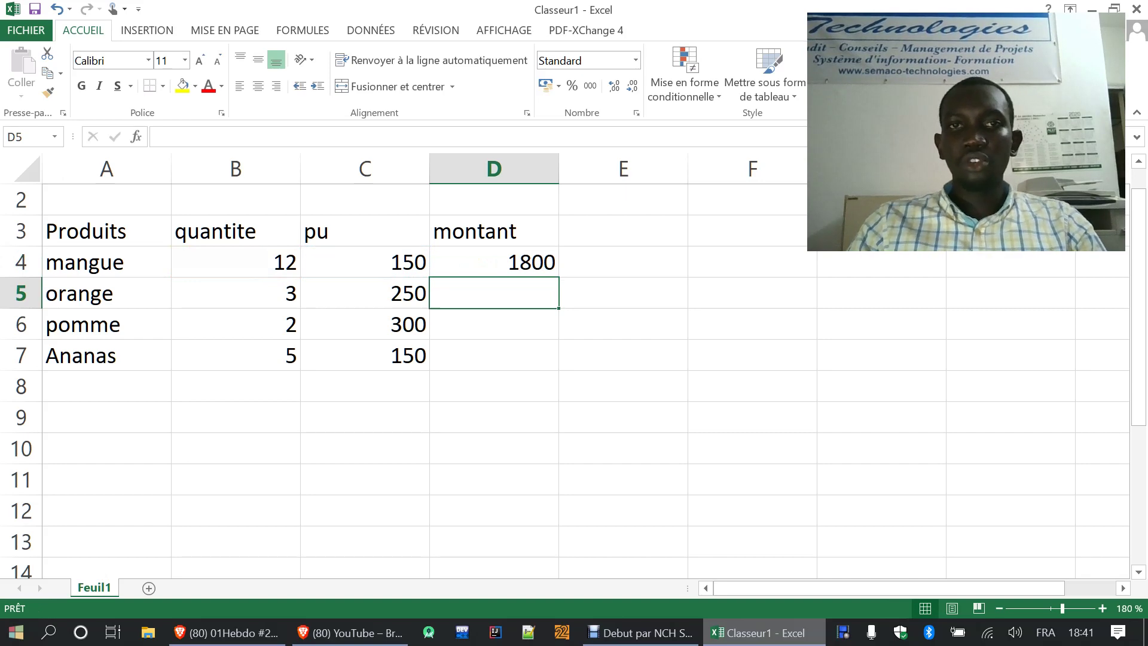
- Copy the formula in cell D4 down through cell D7 with the fill handle
key("Up")
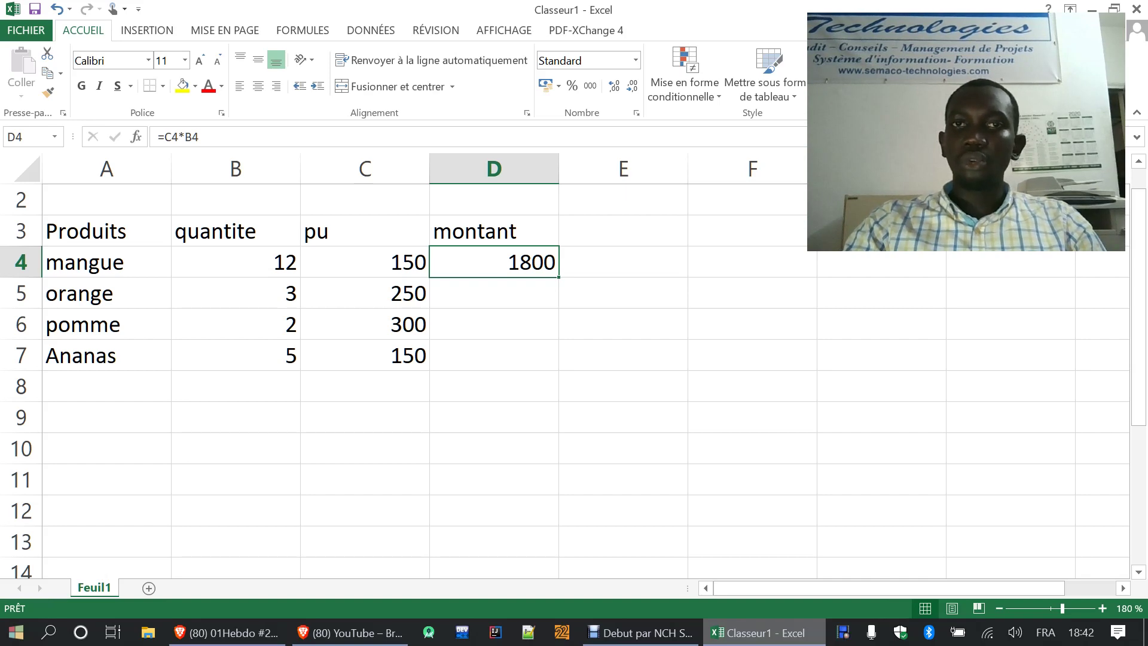
left_click_drag(555, 277, 556, 363)
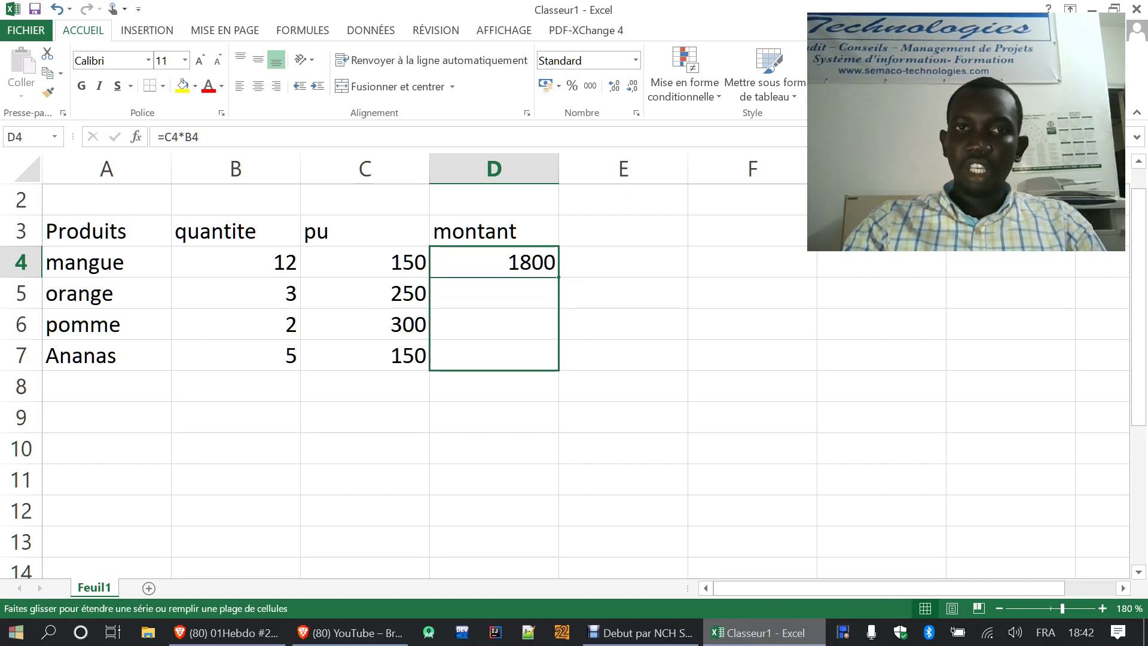
left_click_drag(556, 363, 556, 365)
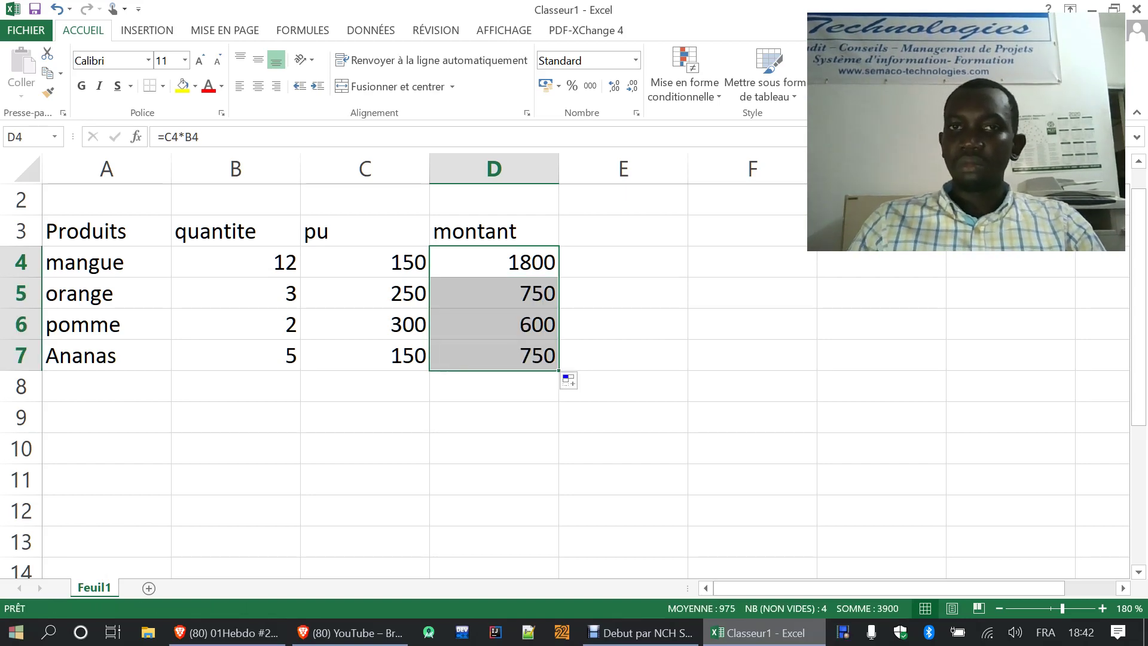
- Check the formulas in cells D4 and D5 to compare their cell references
left_click(494, 418)
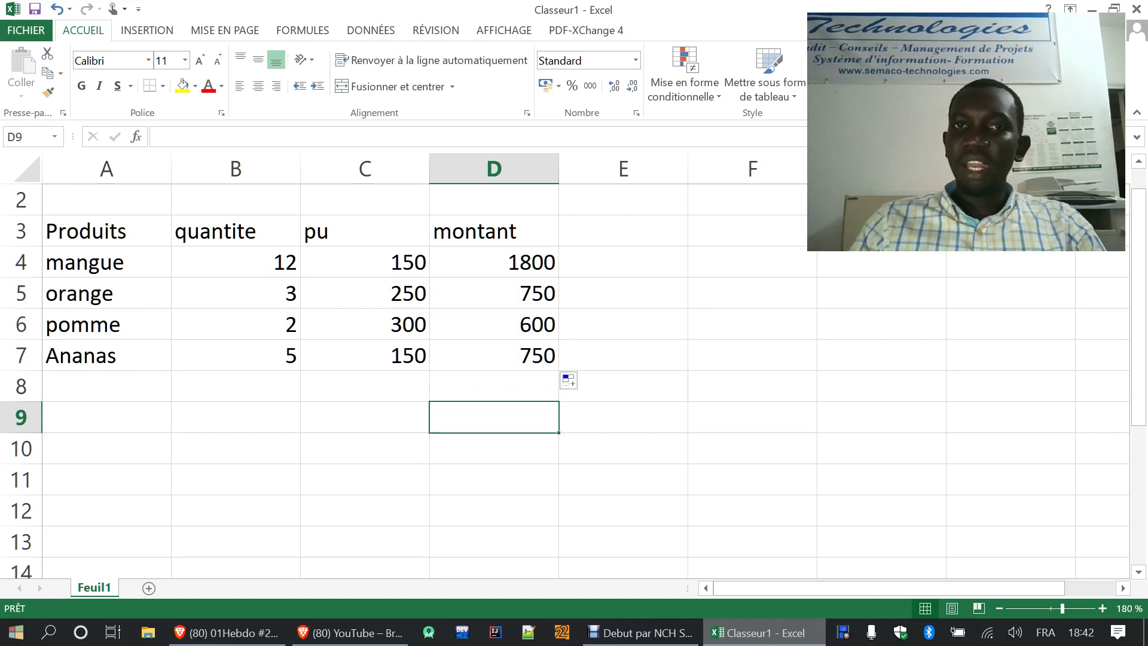
left_click(494, 262)
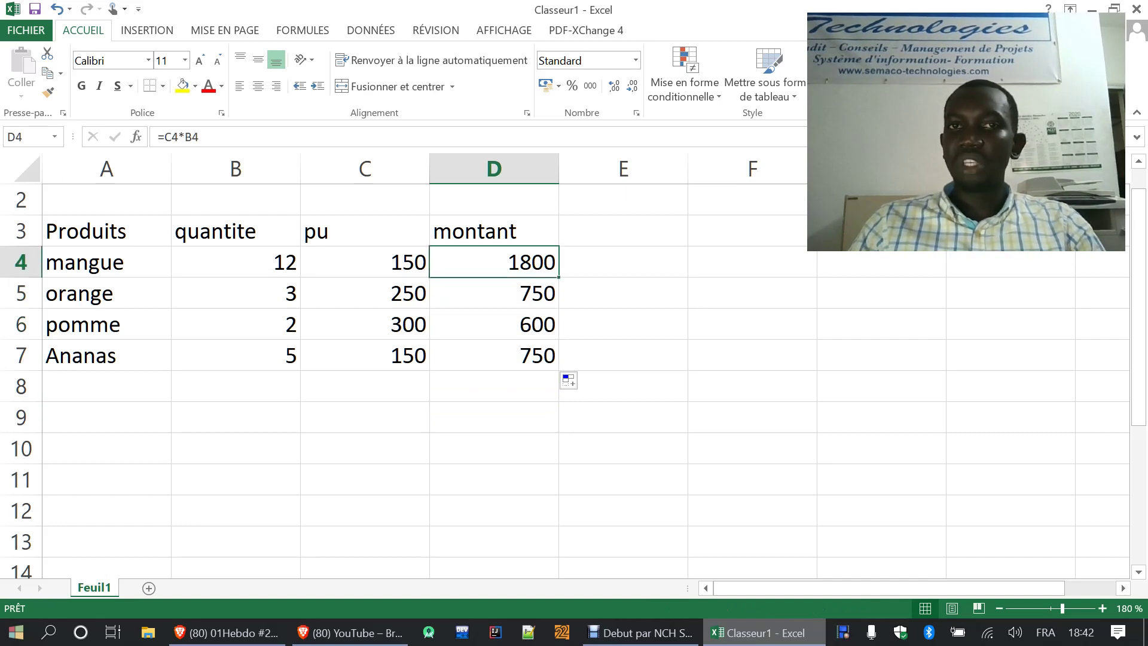
left_click(494, 293)
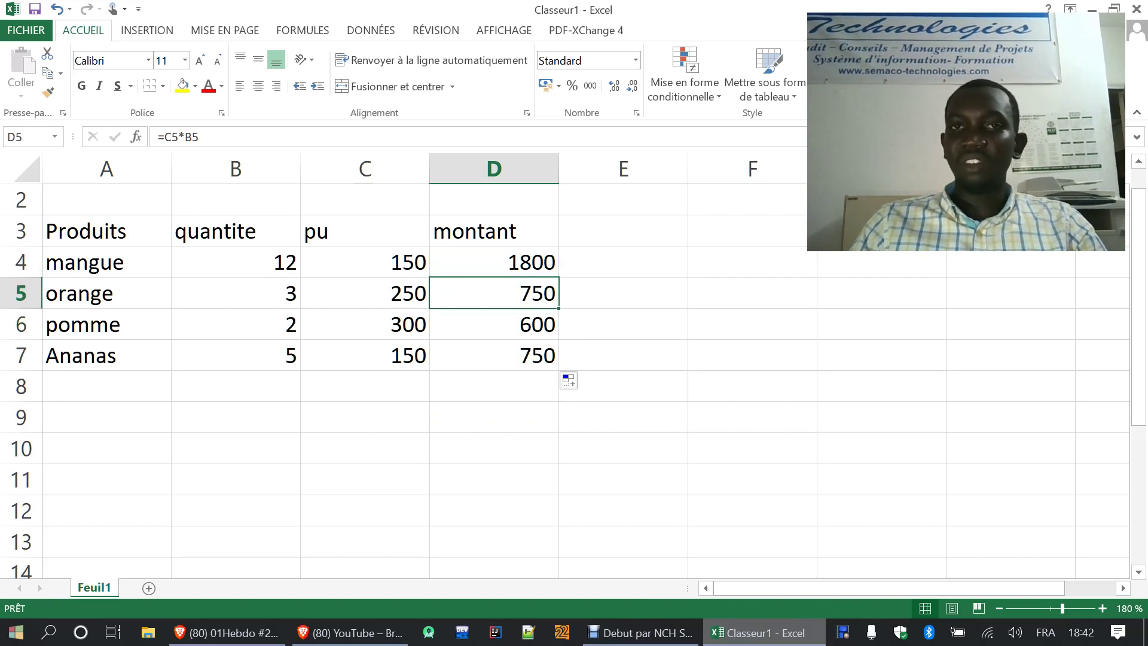
- Examine the copied formulas in cells D5 to D7 alongside each product's quantity and unit price cells
left_click(494, 324)
left_click(494, 355)
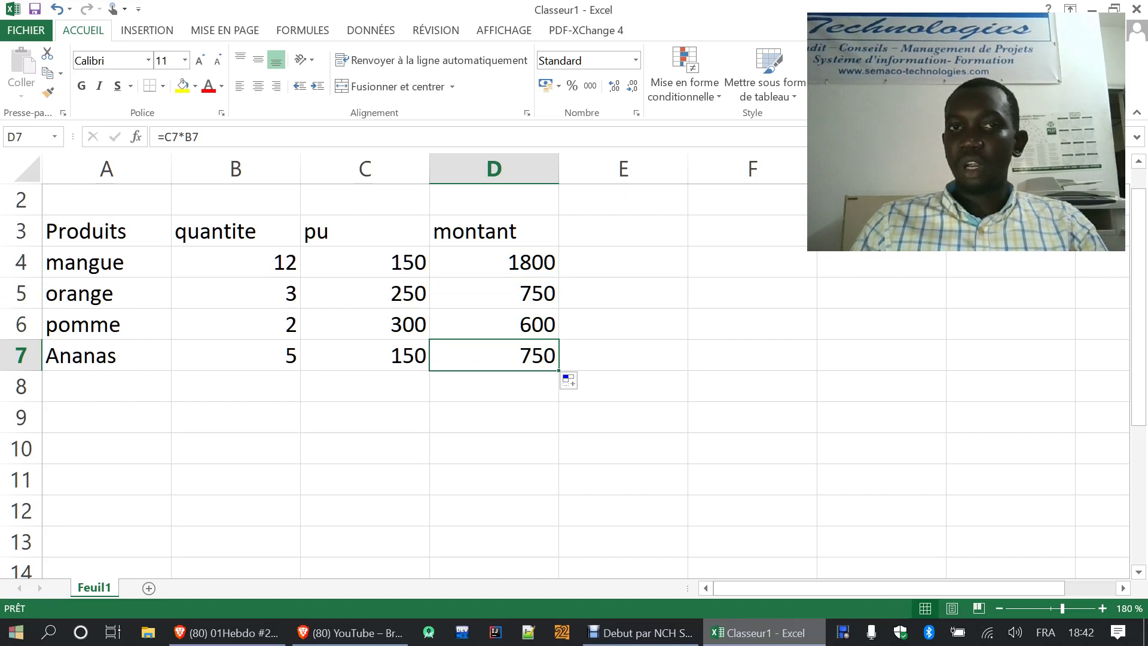
left_click(236, 294)
left_click(365, 293)
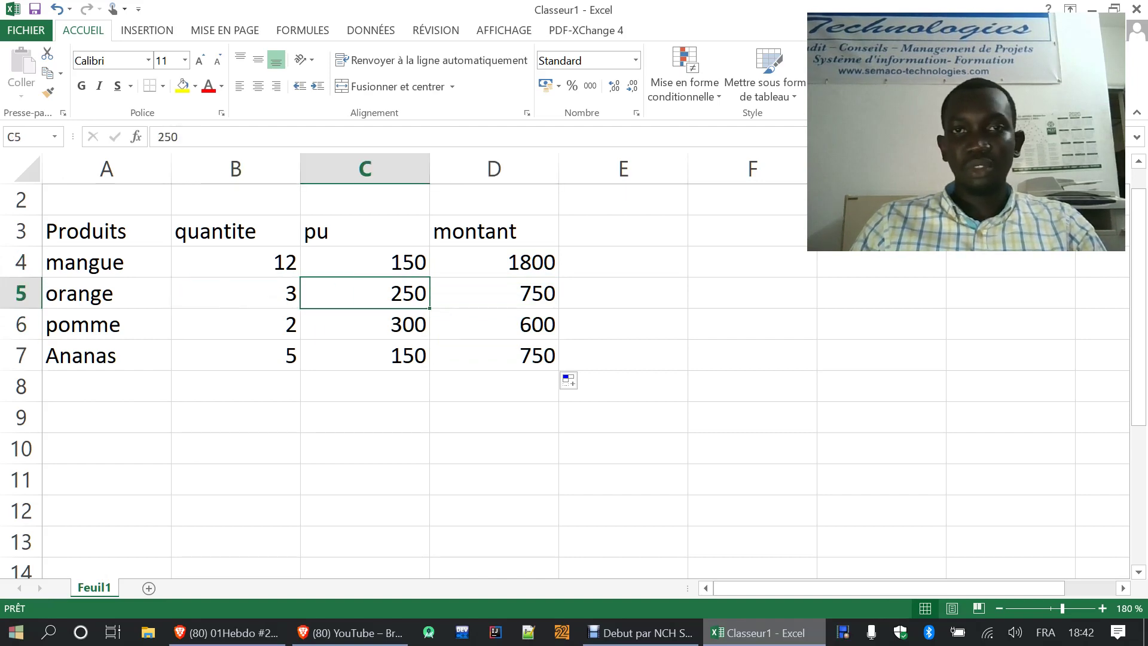
left_click(493, 293)
left_click(235, 325)
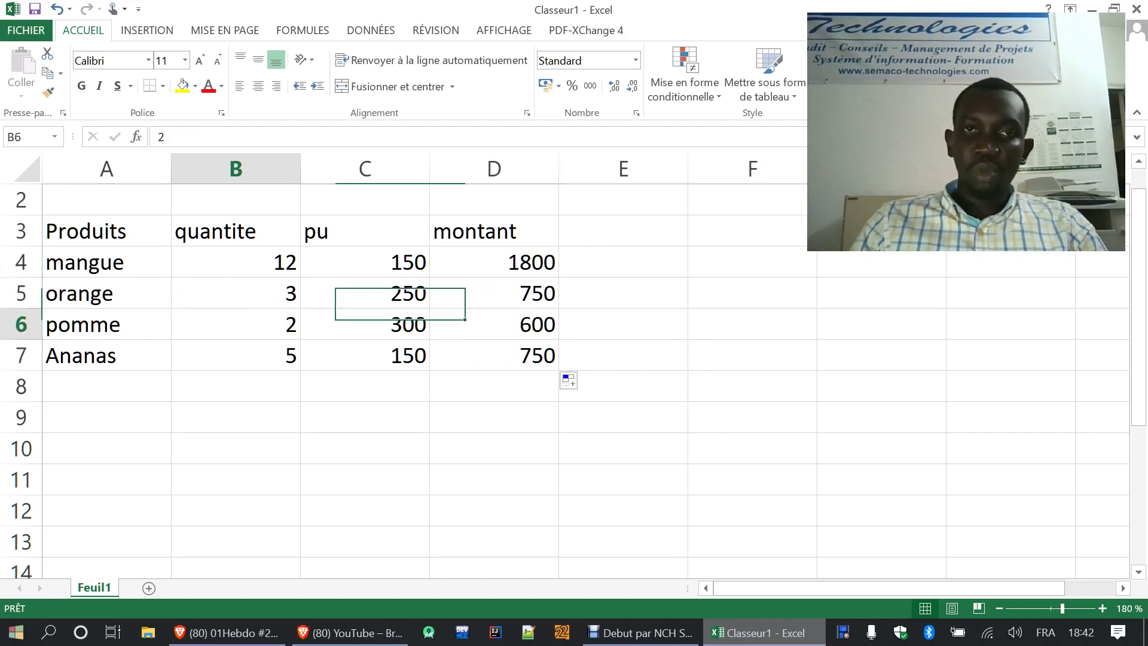
left_click(365, 325)
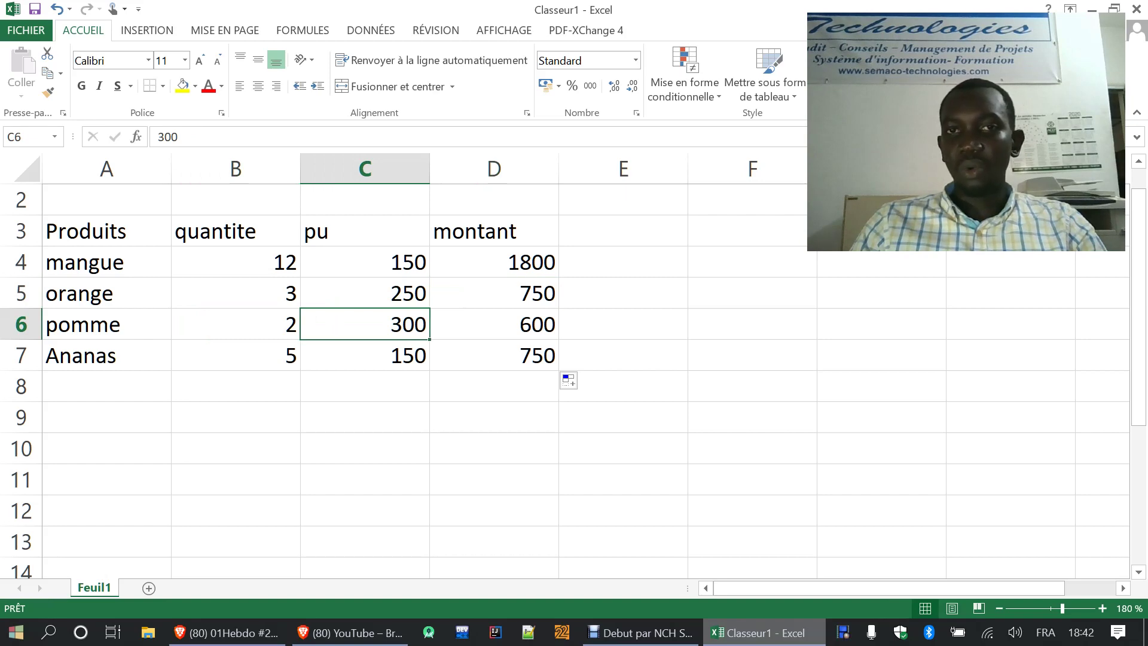
left_click(494, 325)
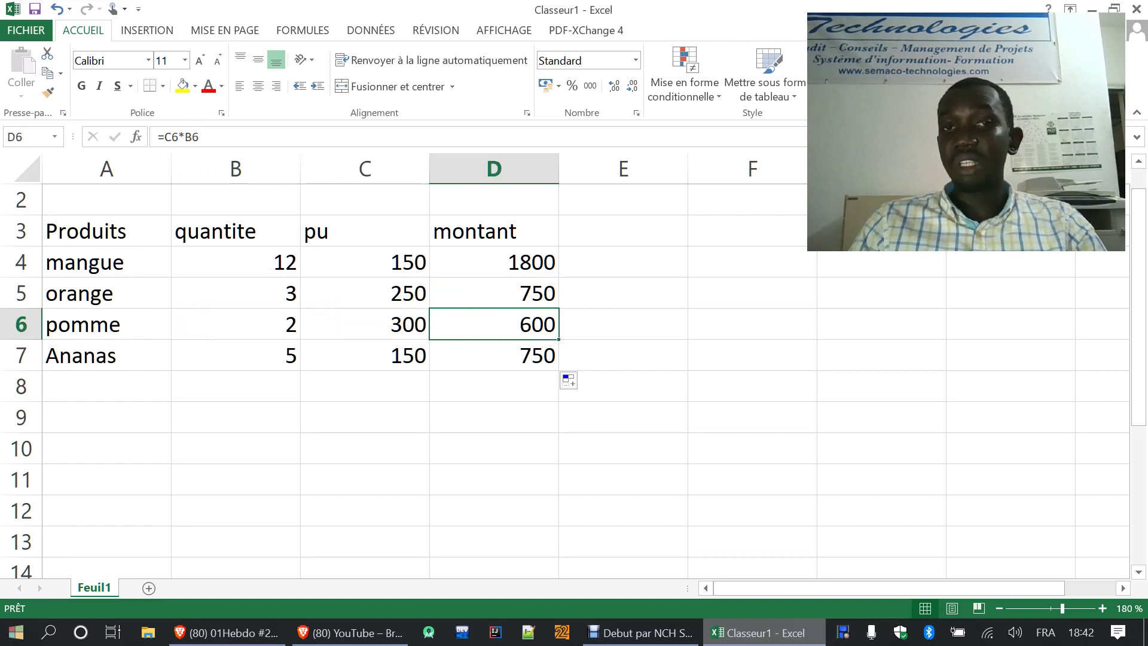
left_click(235, 356)
left_click(365, 356)
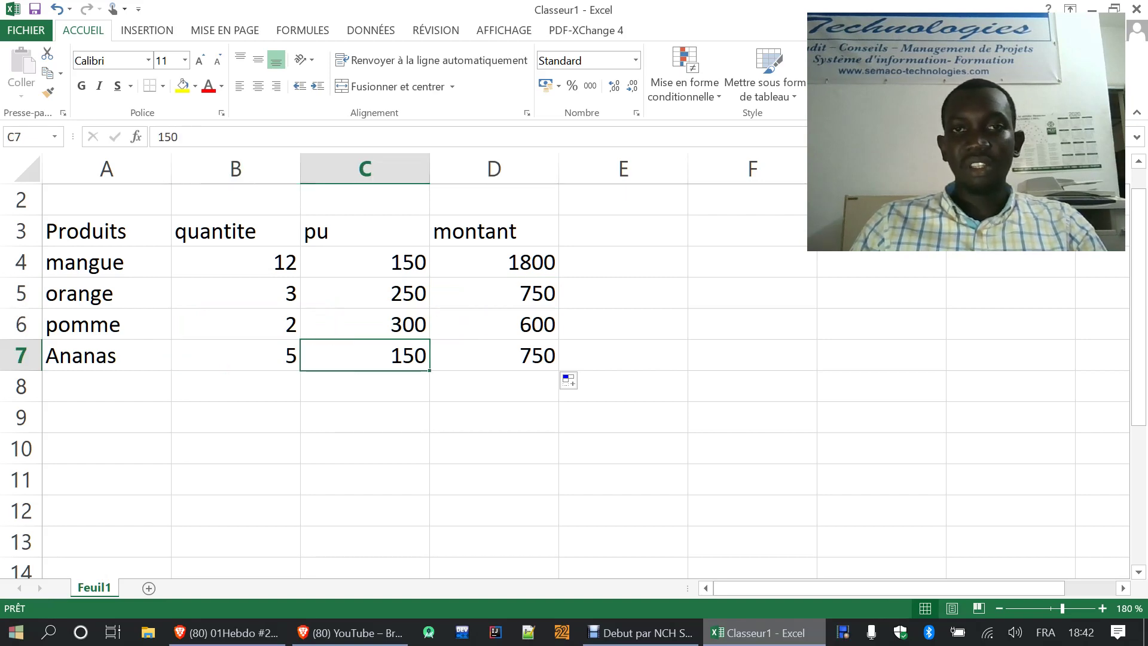
left_click(494, 356)
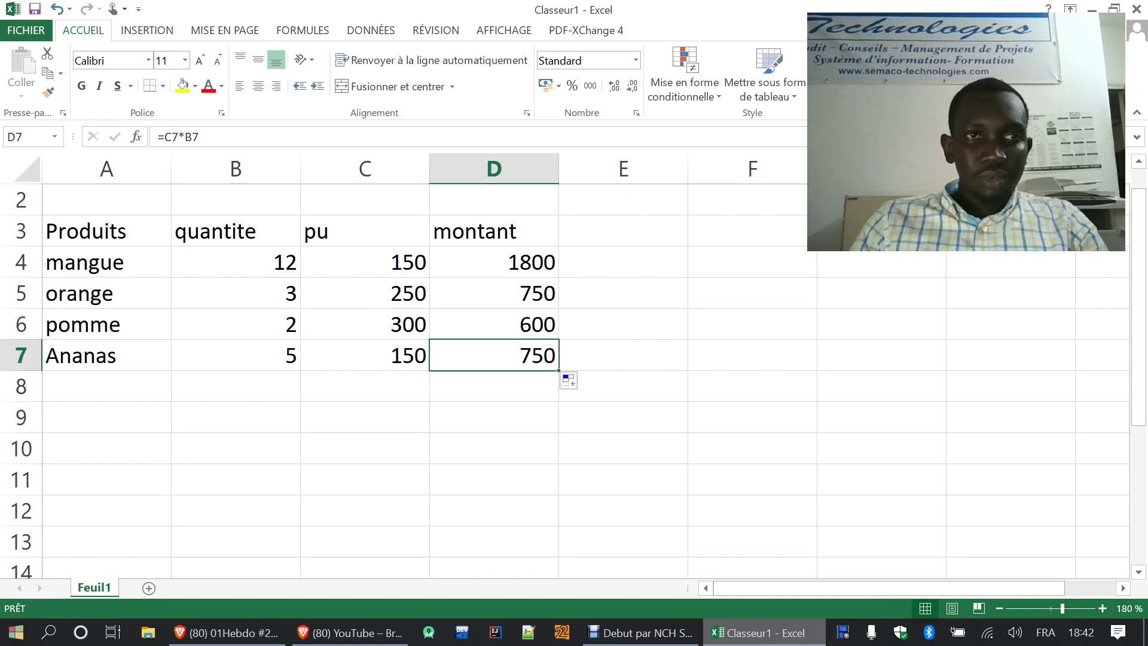
- Clear the contents of the whole product table in cells A3 to D7
left_click_drag(106, 231, 494, 355)
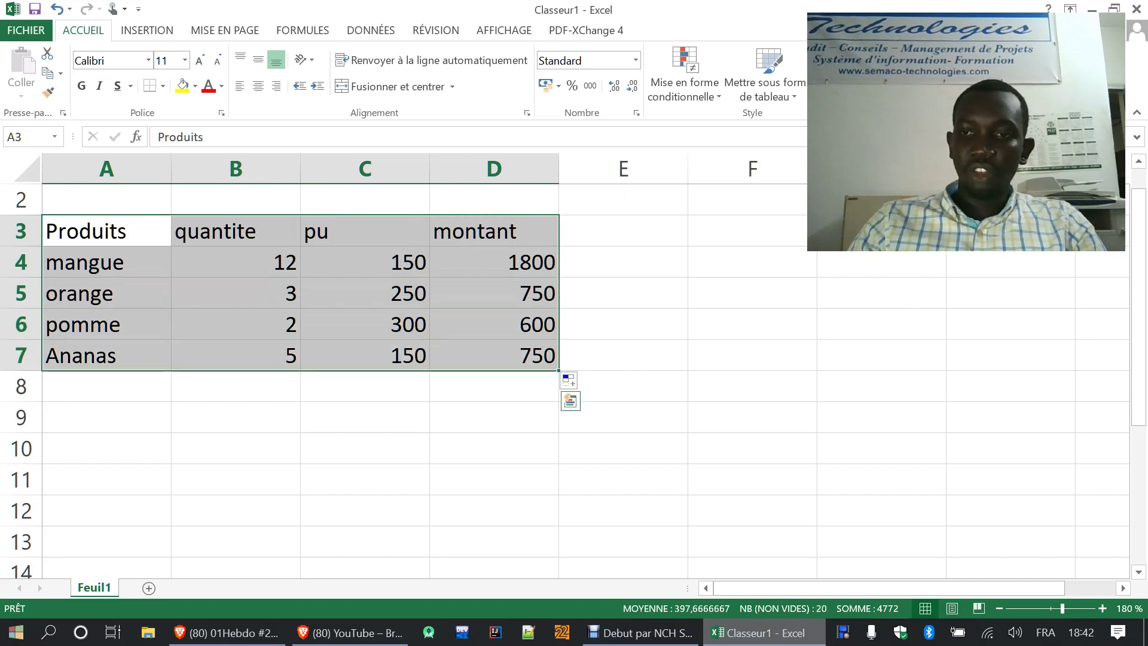
key("Delete")
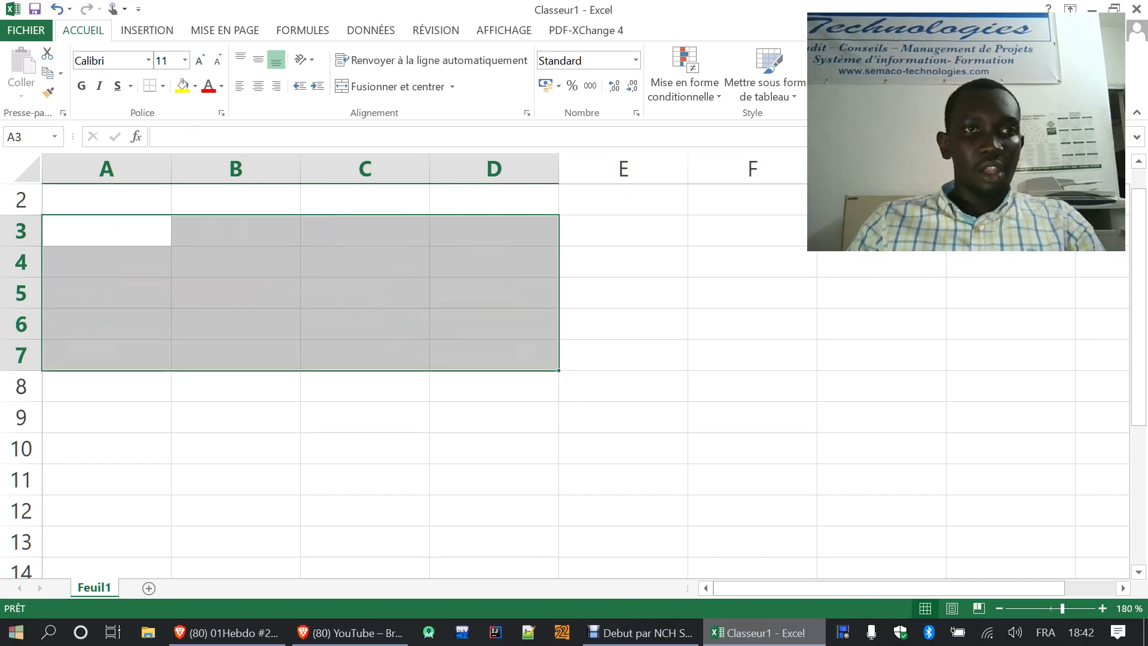
- Enter the column header PRODUITS in cell A3
left_click(106, 231)
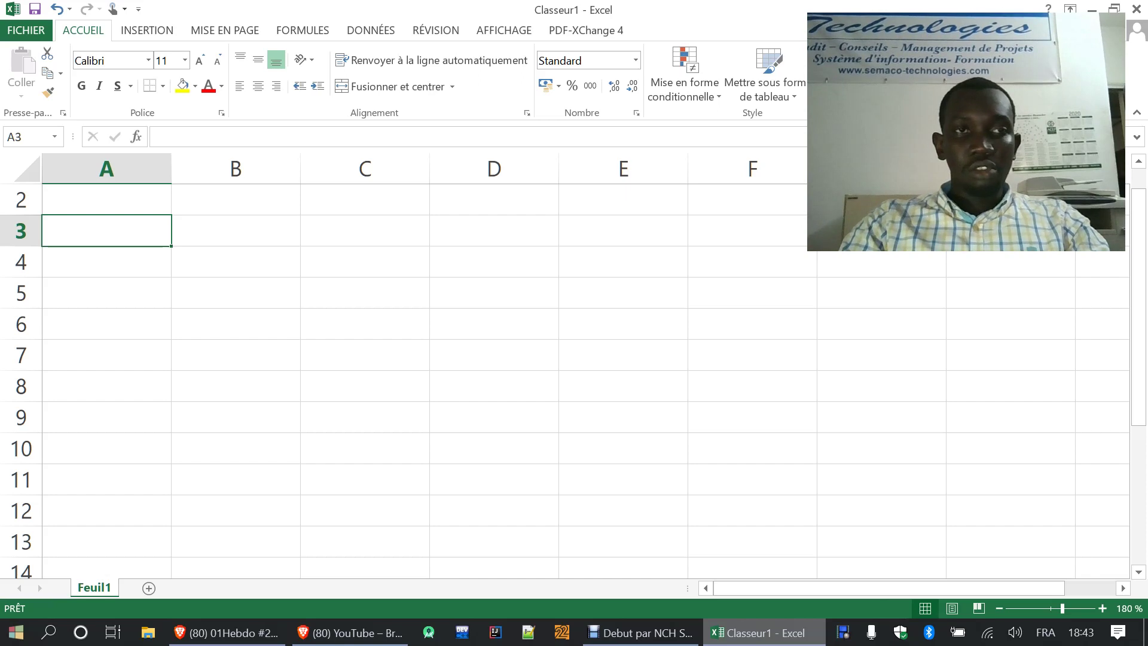
type("PRO")
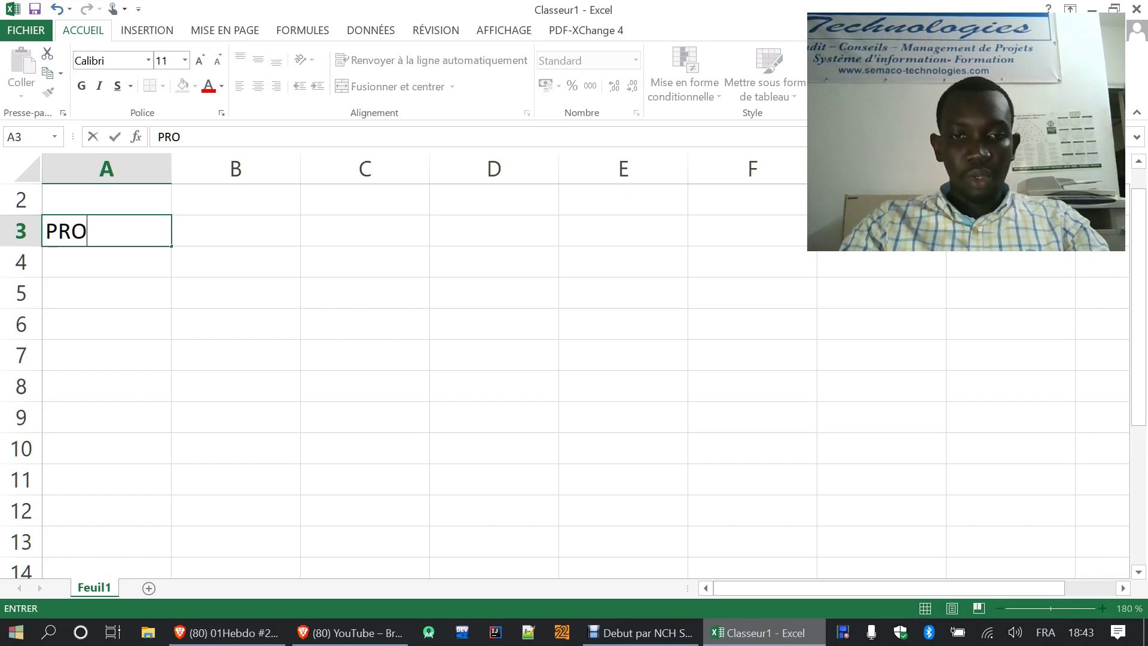
type("DUIT")
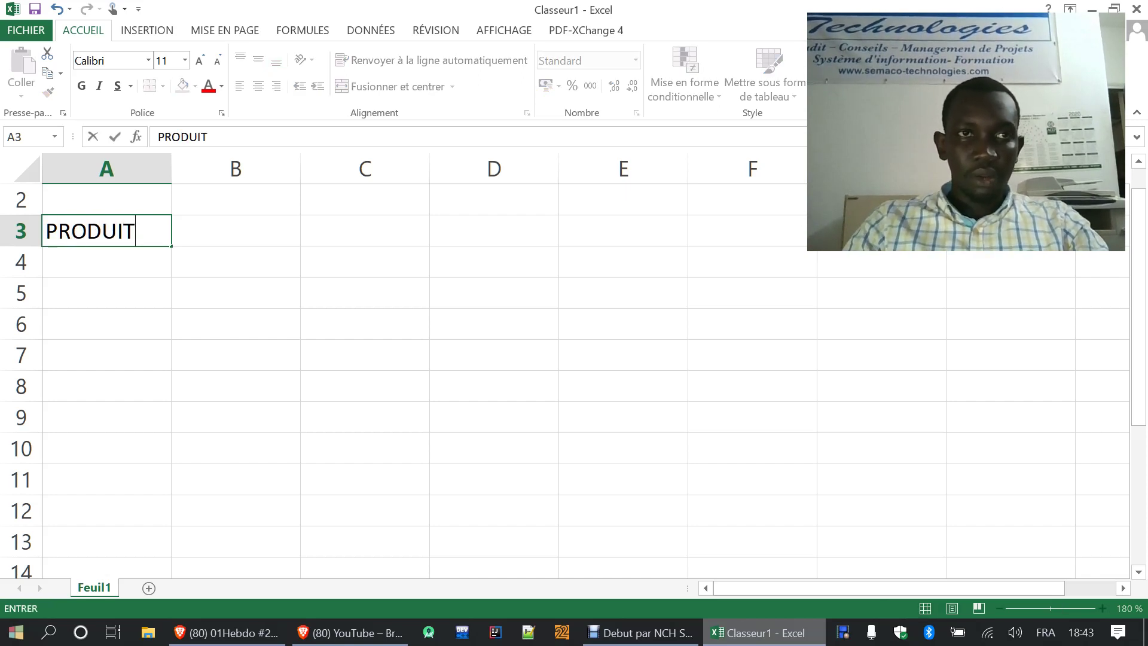
type("S")
key("Tab")
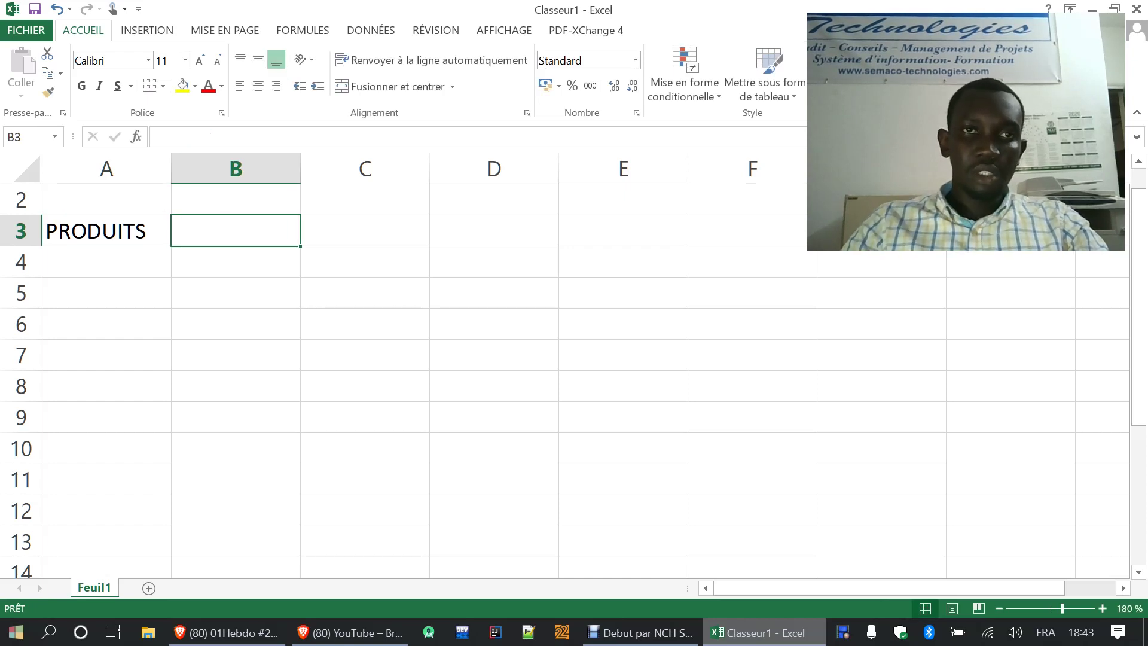
- Enter the header PRIX D'ACHAT in cell B3 and widen column B to fit it
type("P")
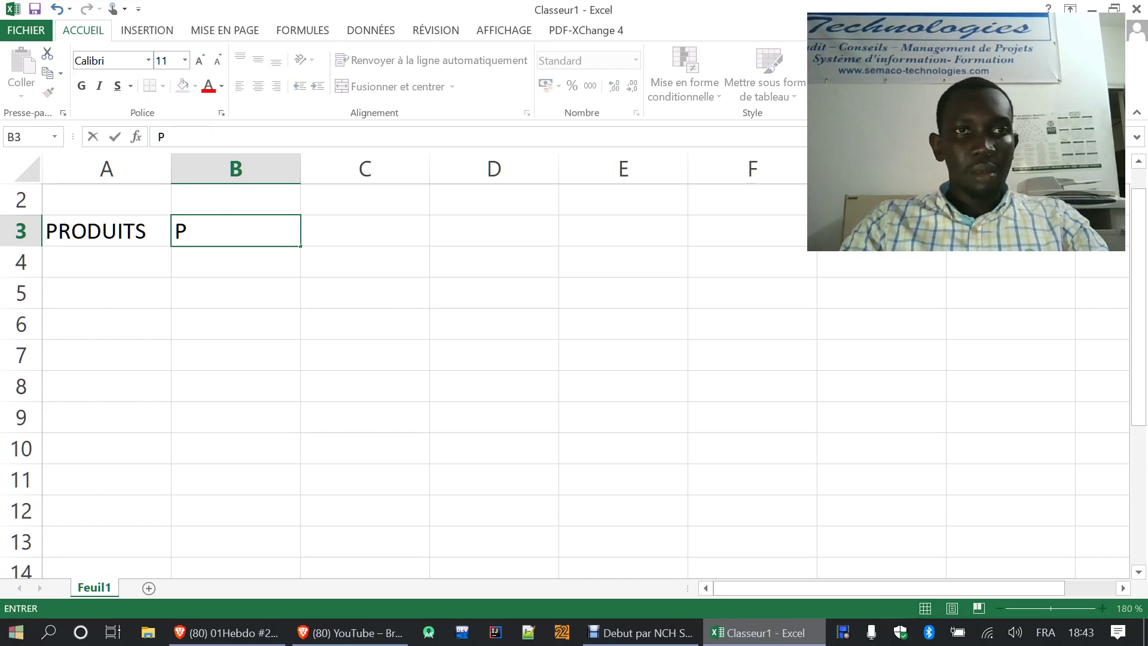
type("RI")
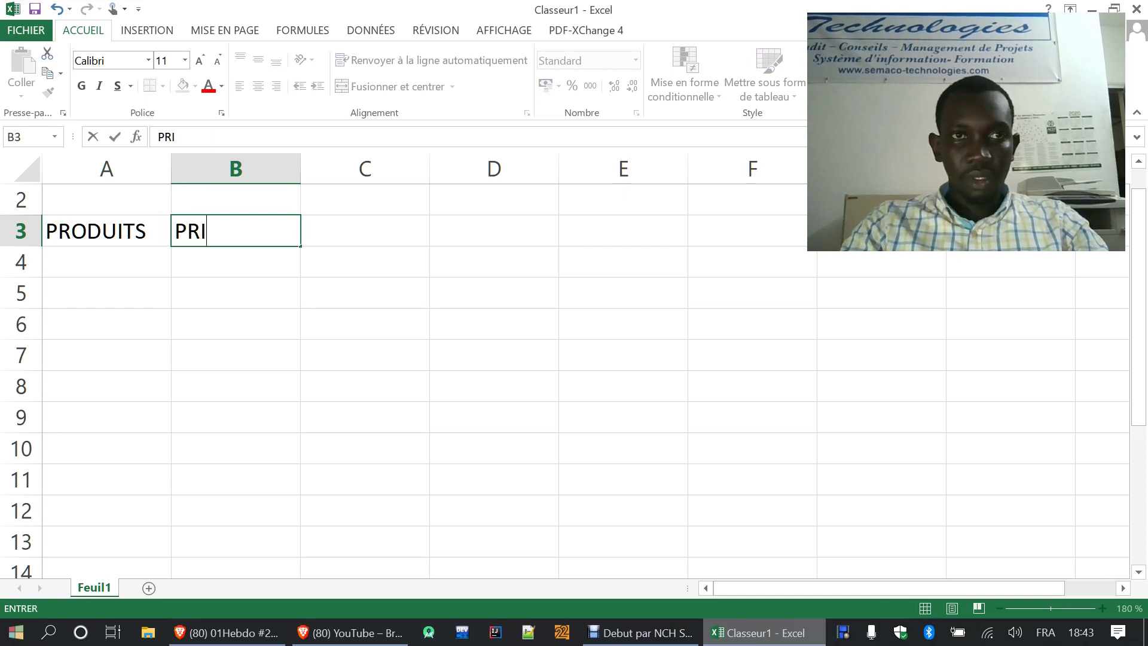
type("X D")
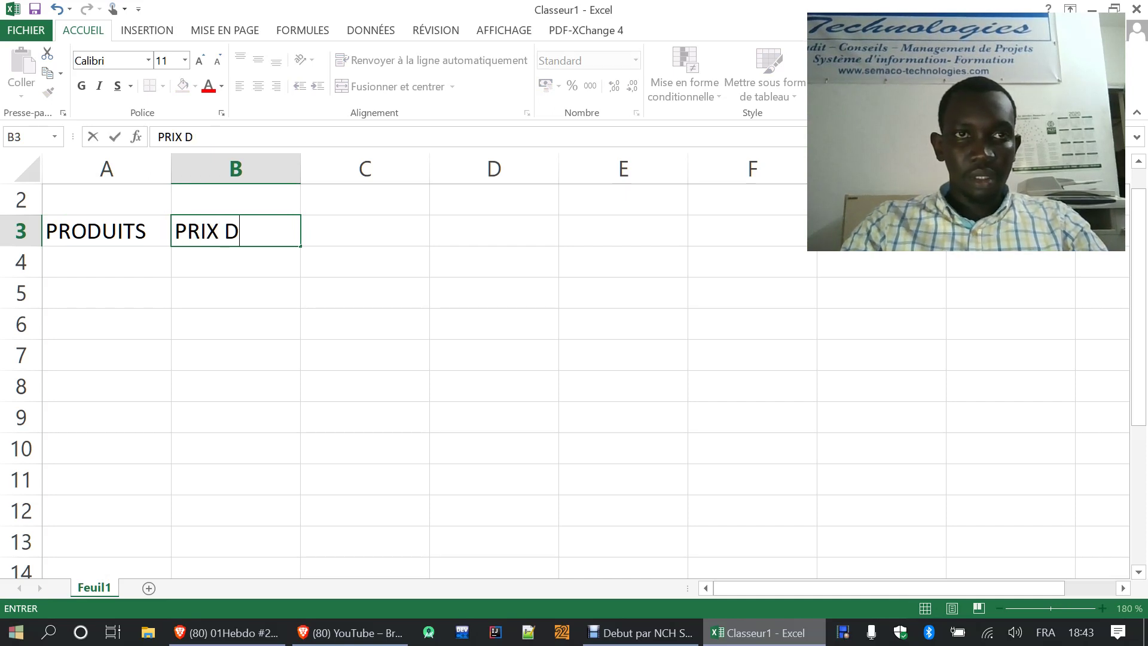
type("'A")
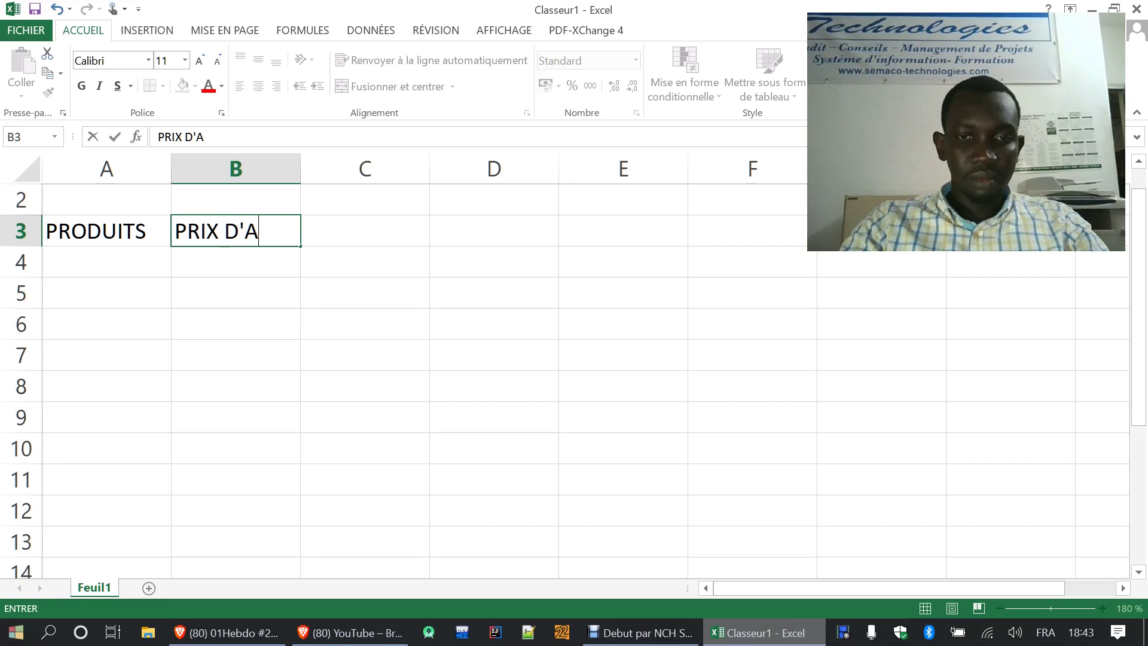
type("CHAT")
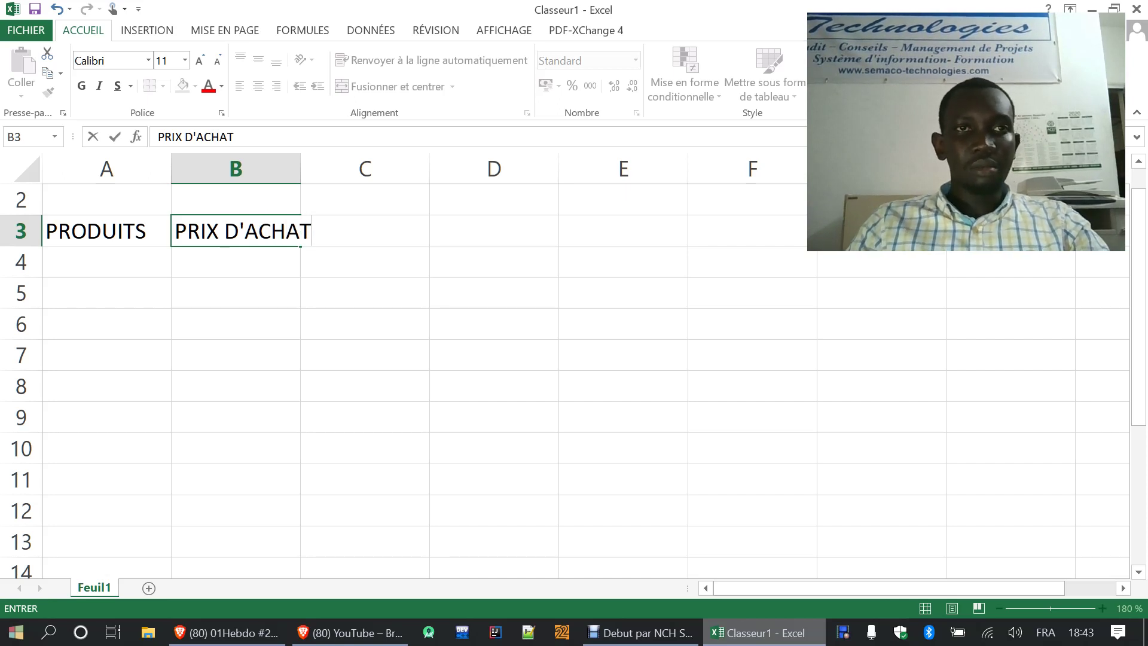
key("Return")
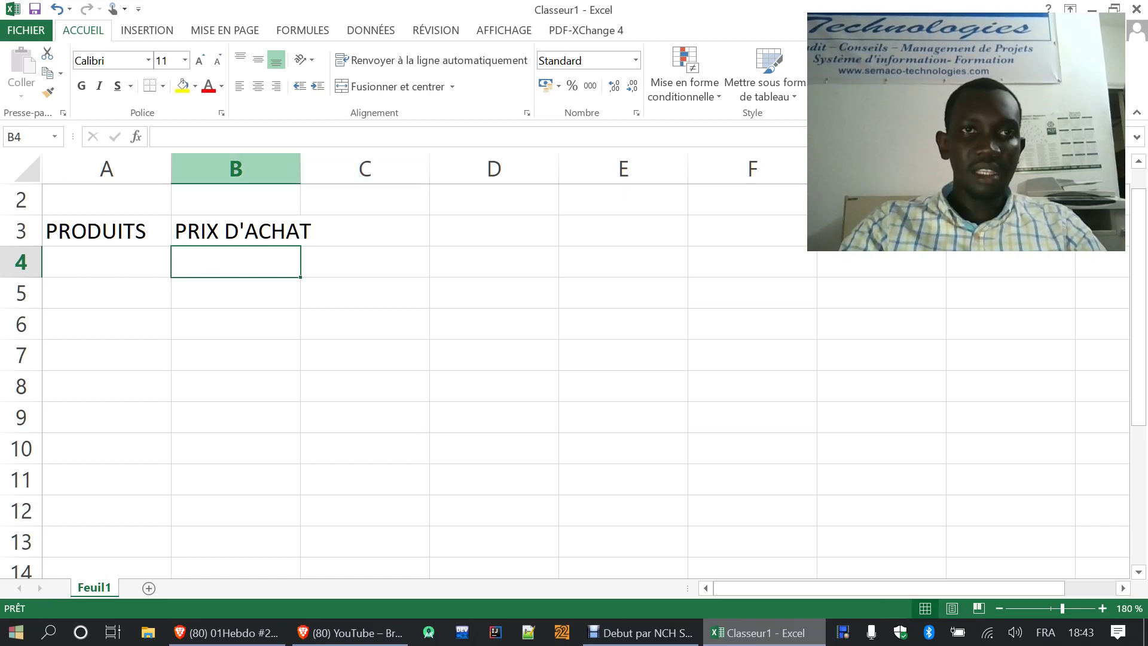
left_click_drag(301, 169, 331, 168)
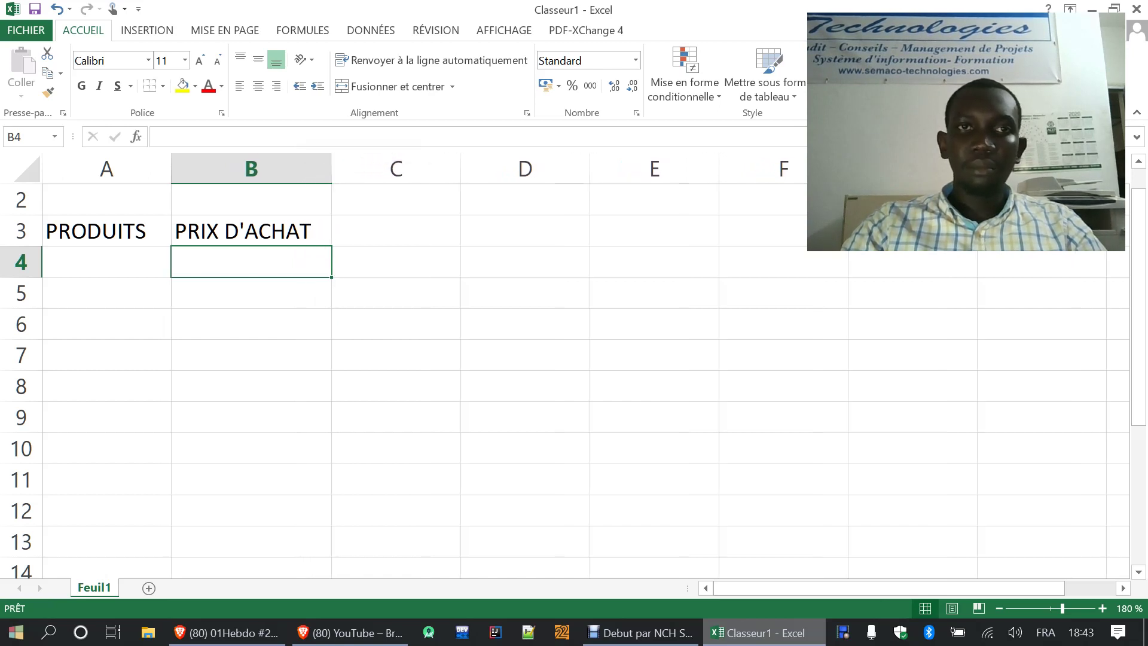
- Enter the headers FRAIS in cell C3 and PRIX DE REVIENT in cell D3, widening column D to fit
left_click(389, 232)
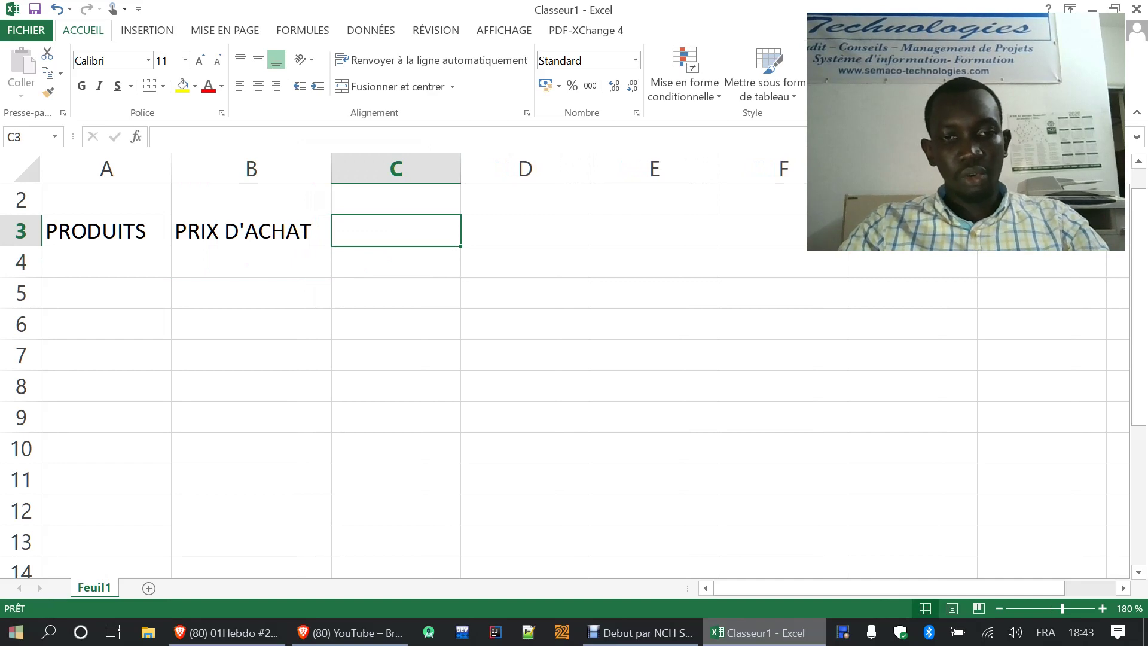
type("FRAIS")
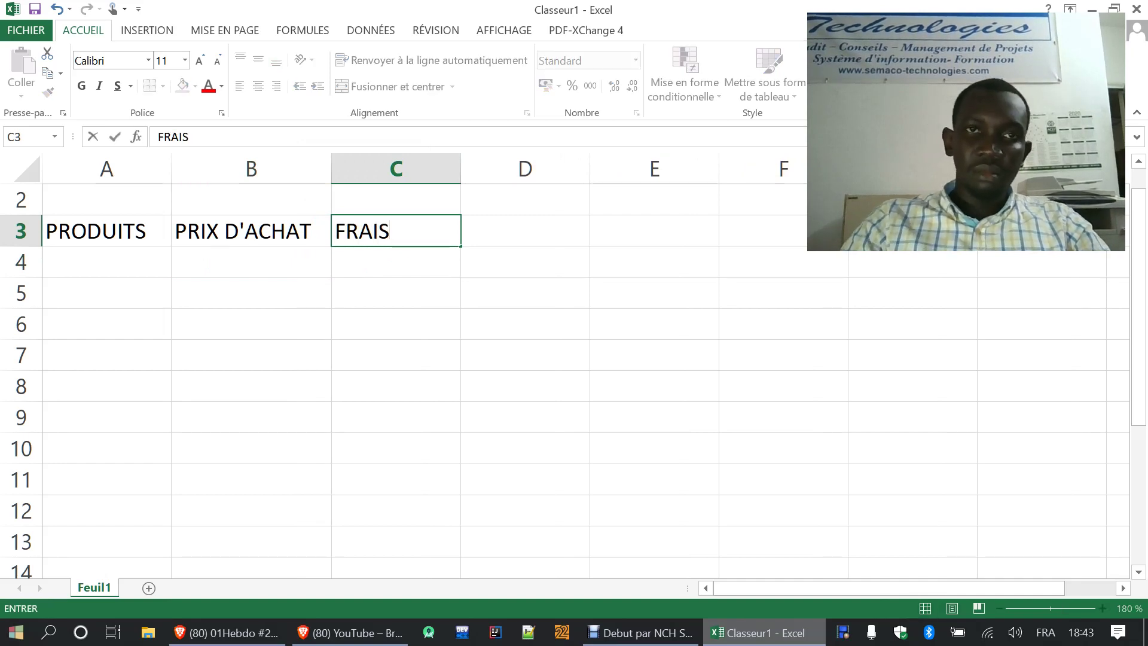
key("Tab")
type("PRIX DE REVIENT")
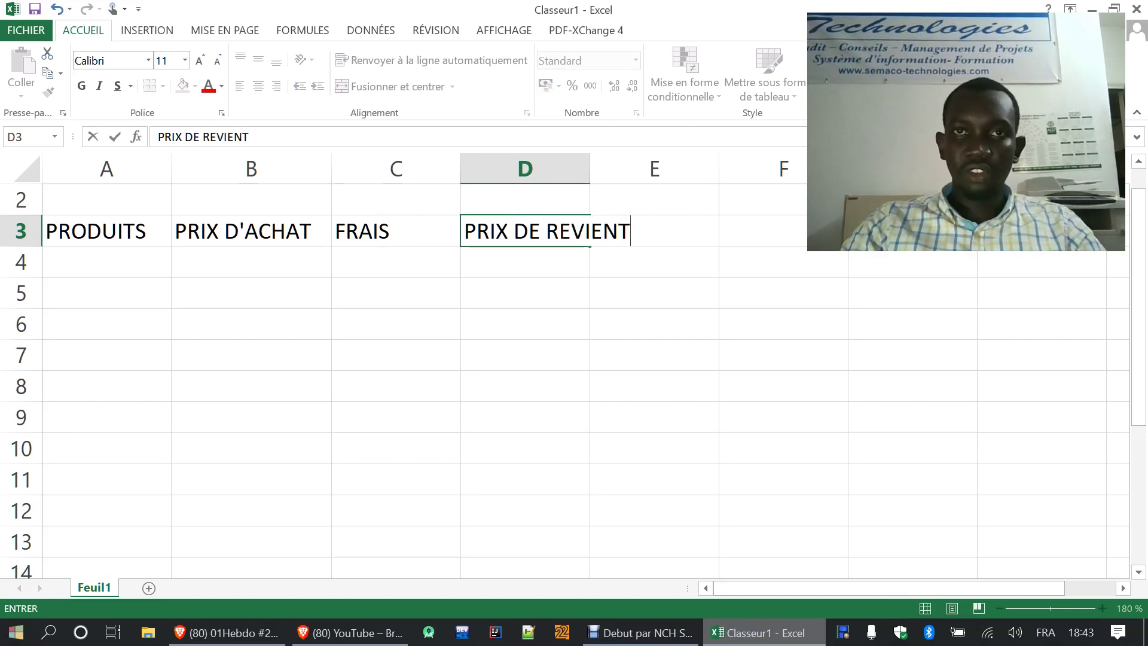
key("Return")
key("Return")
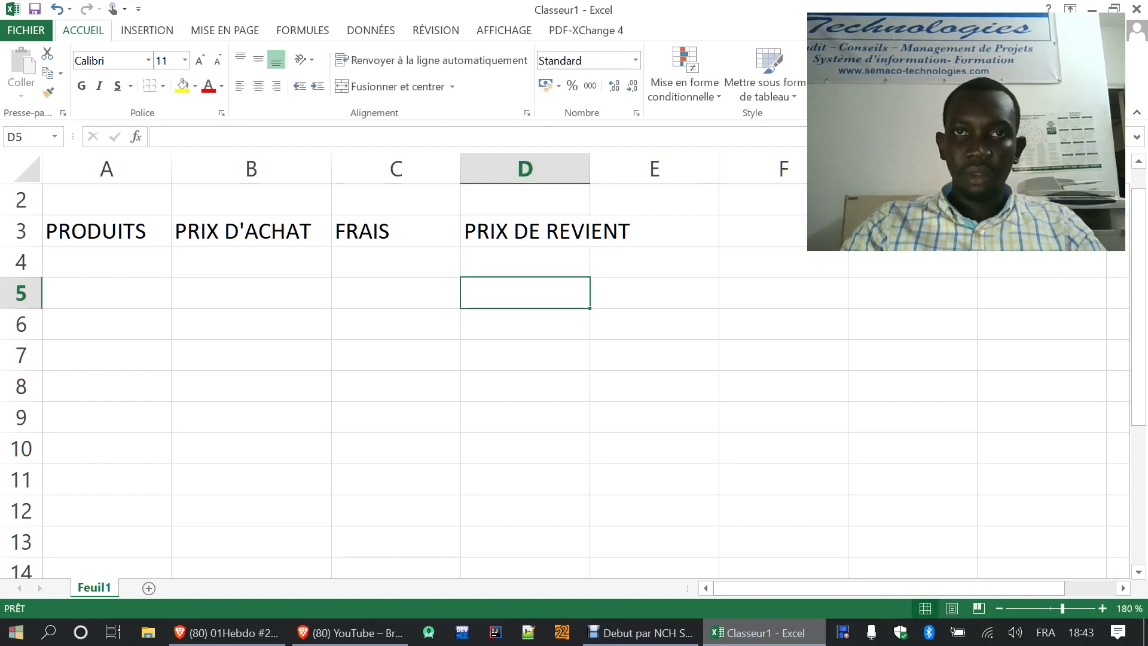
left_click_drag(590, 169, 646, 169)
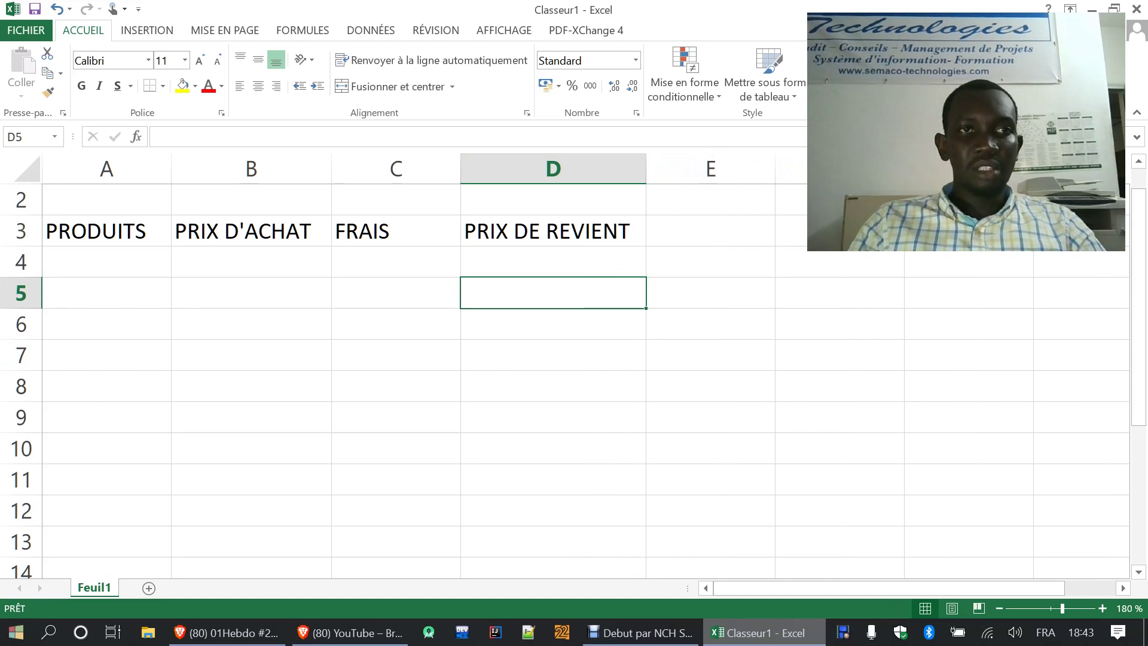
- Enter the first product name, P1, in cell A4 under PRODUITS
left_click(106, 262)
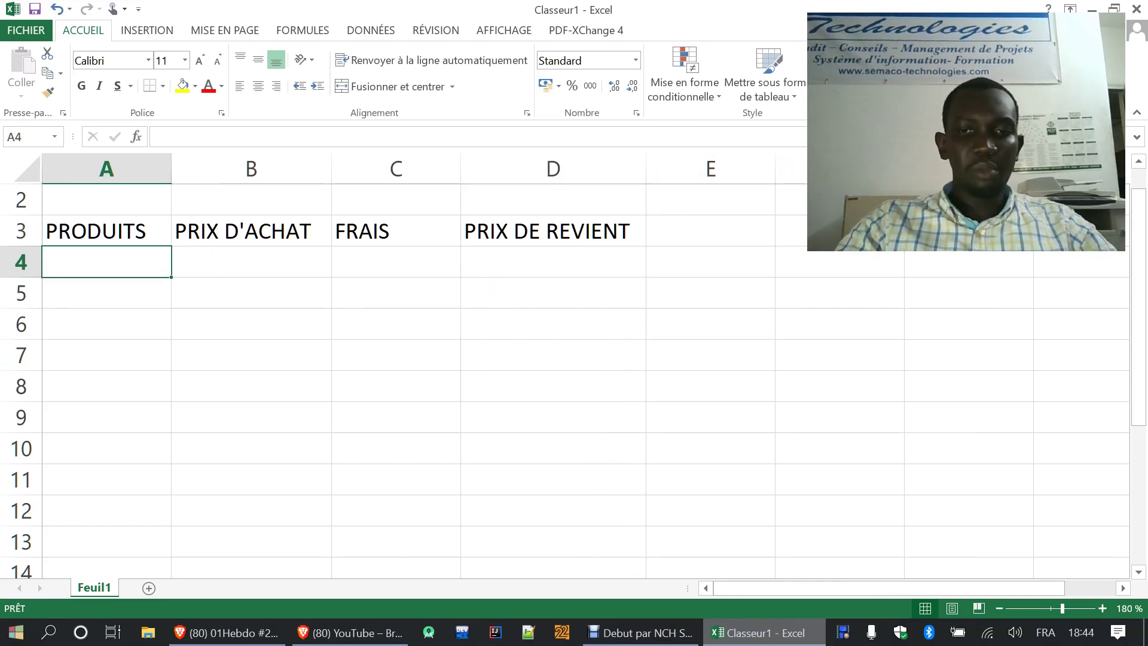
type("P1")
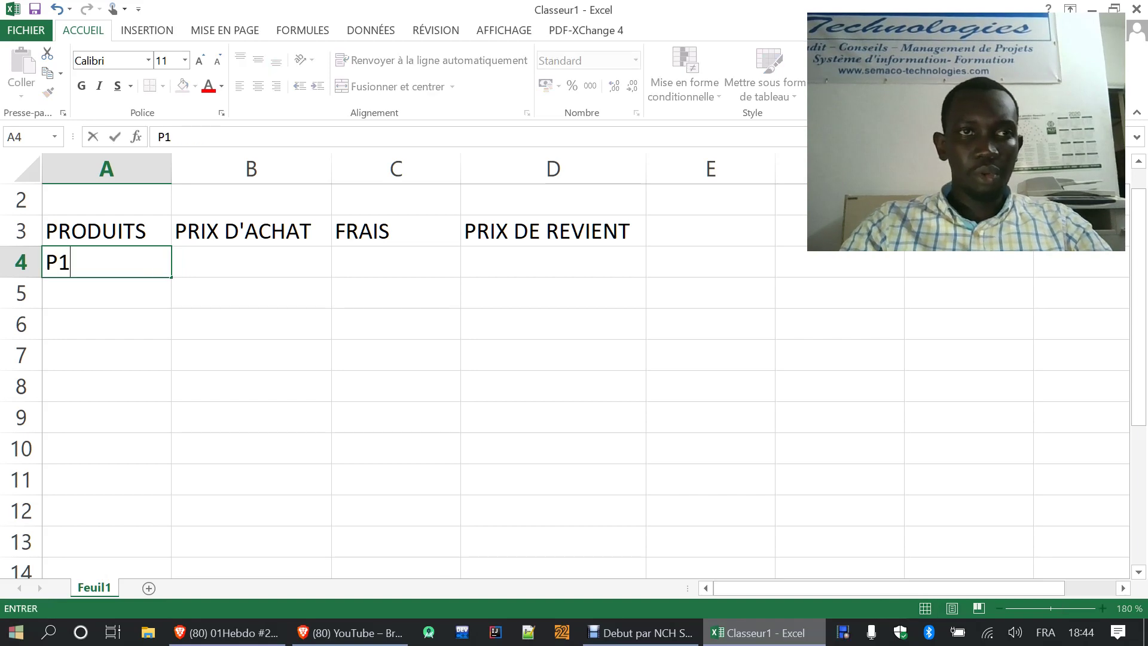
key("Return")
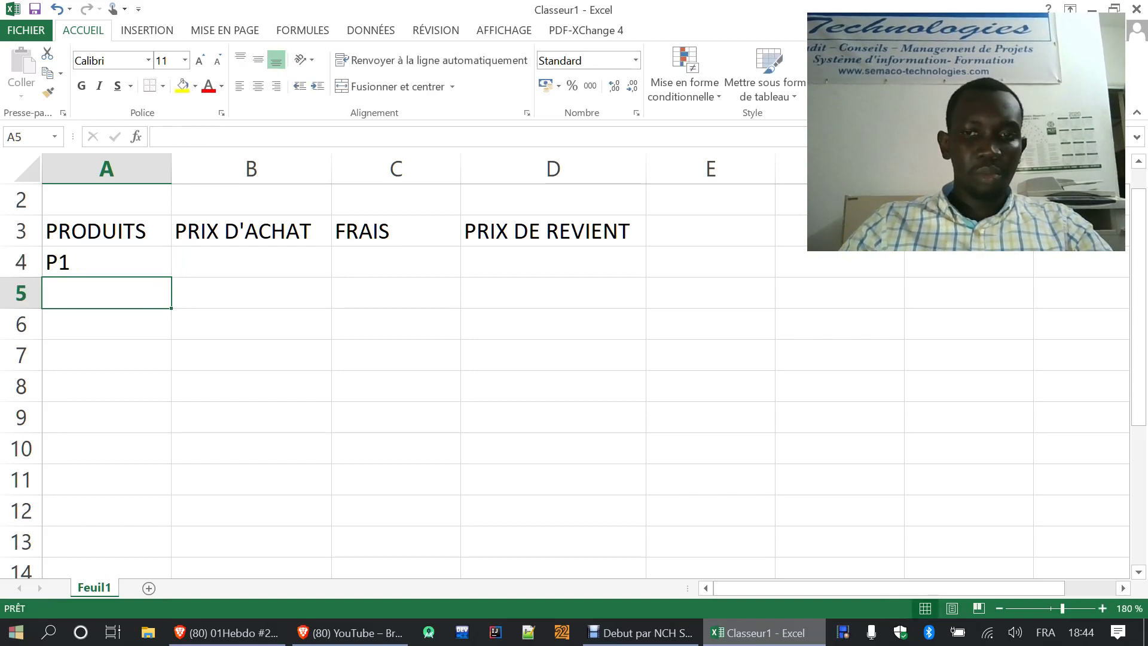
- Enter the product names P2, P3, P4 and P5 in cells A5 to A8
type("P2")
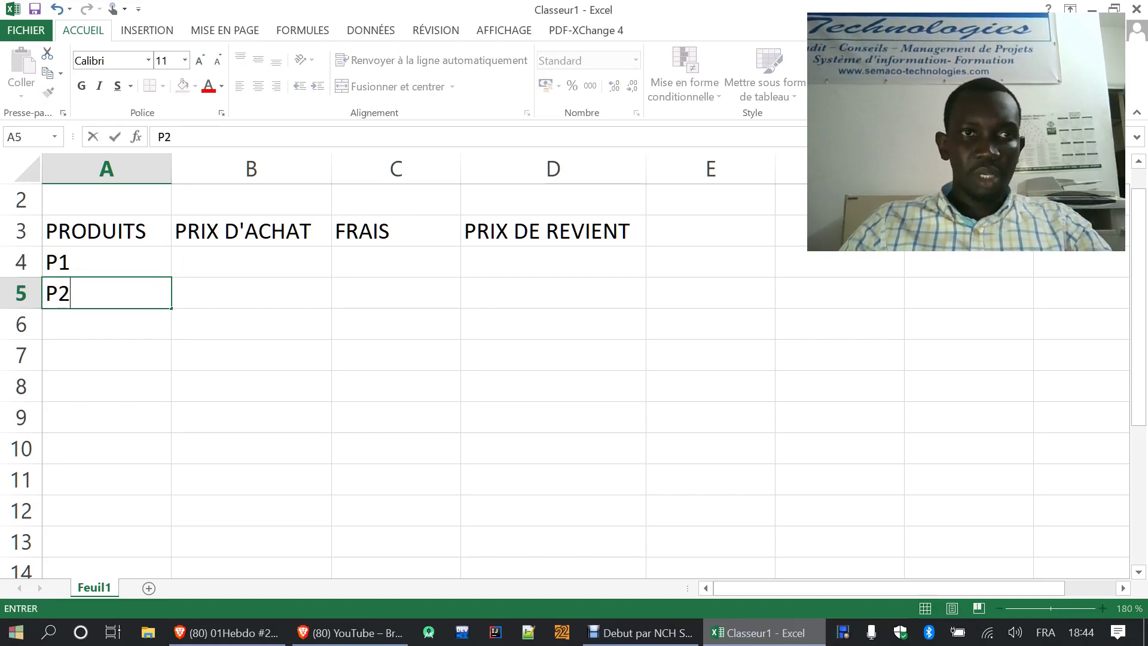
key("Return")
type("P3")
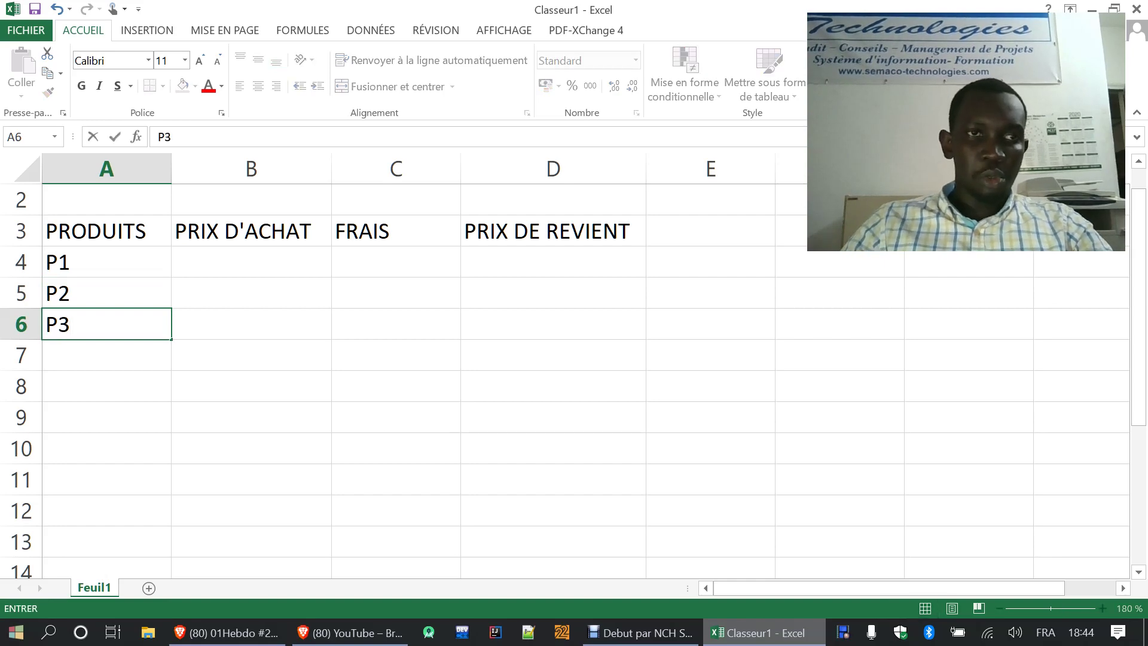
key("Return")
type("P4")
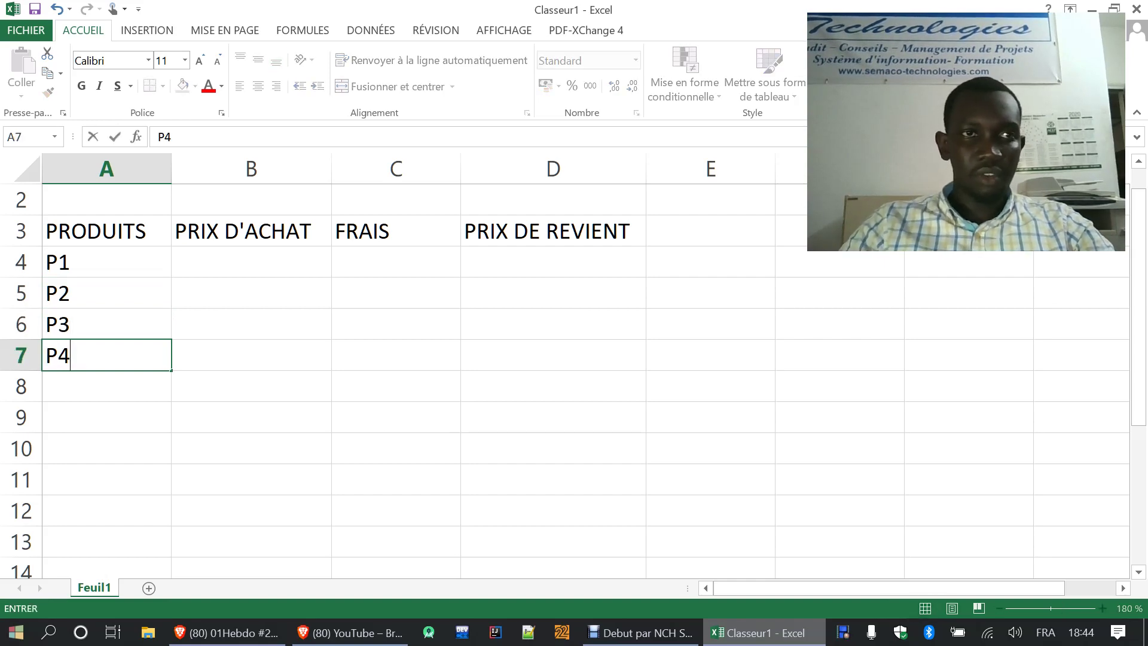
key("Return")
type("P5")
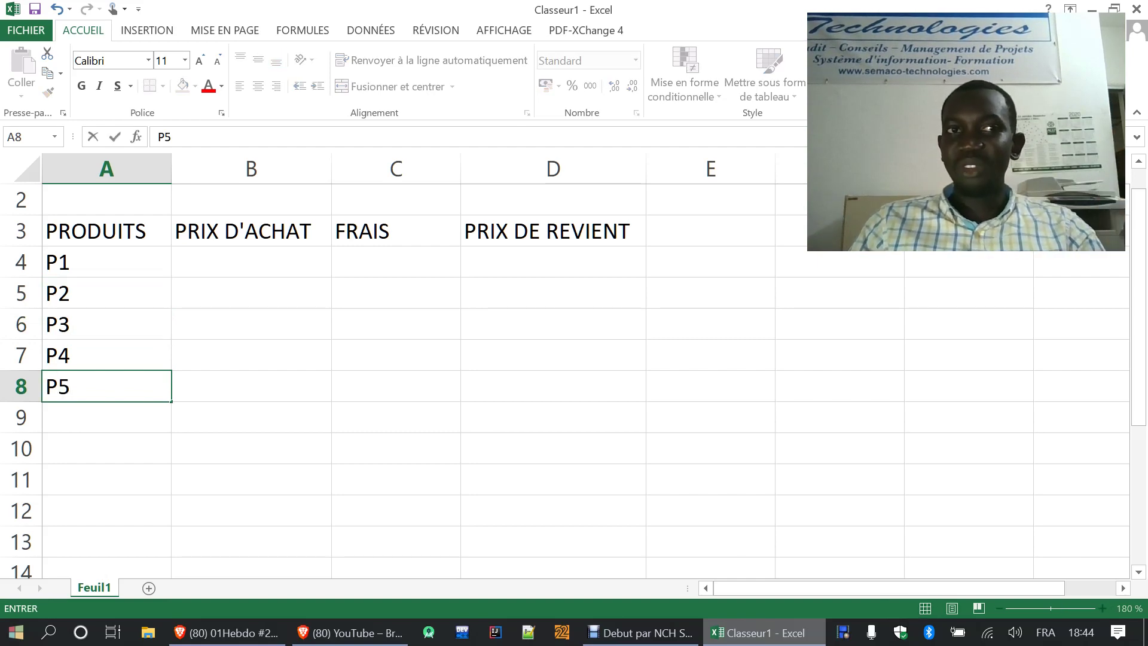
- Clear the product names from cells A5 to A8 and select cell A4
key("Up")
key("Up")
key("Up")
key("shift+Down")
key("shift+Down")
key("shift+Down")
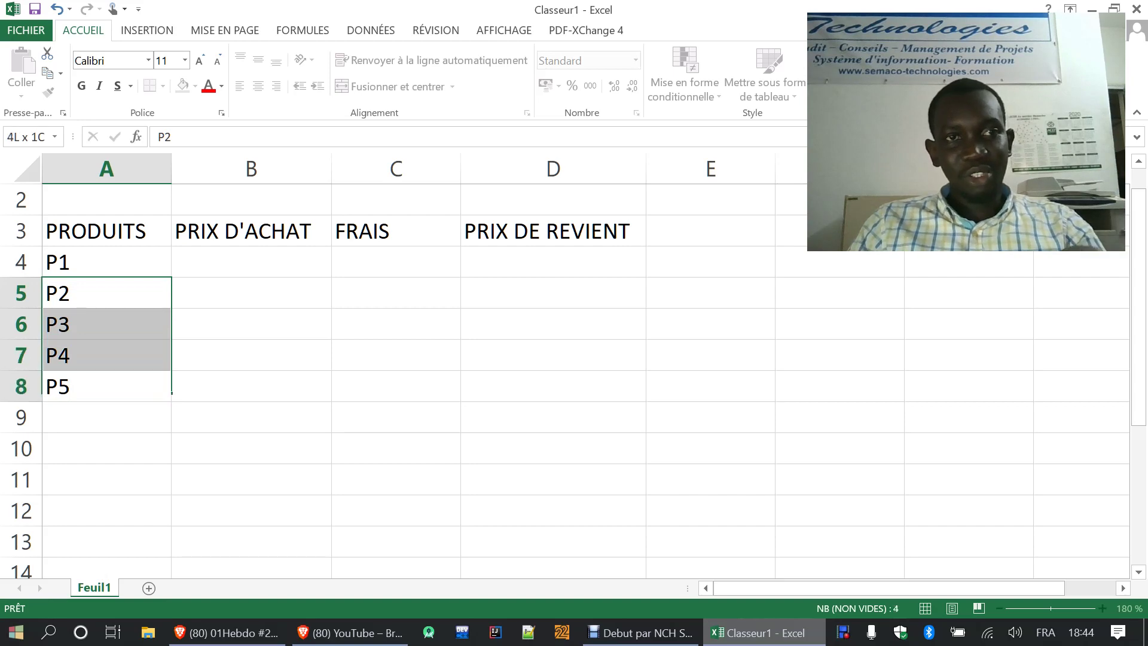
key("Delete")
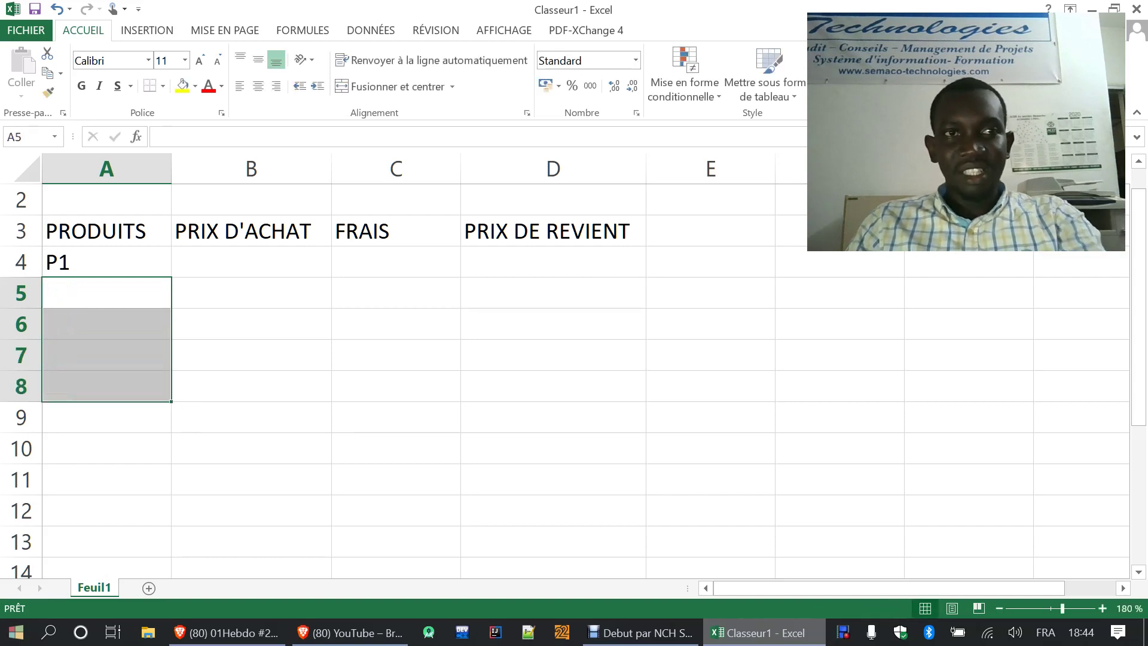
key("Up")
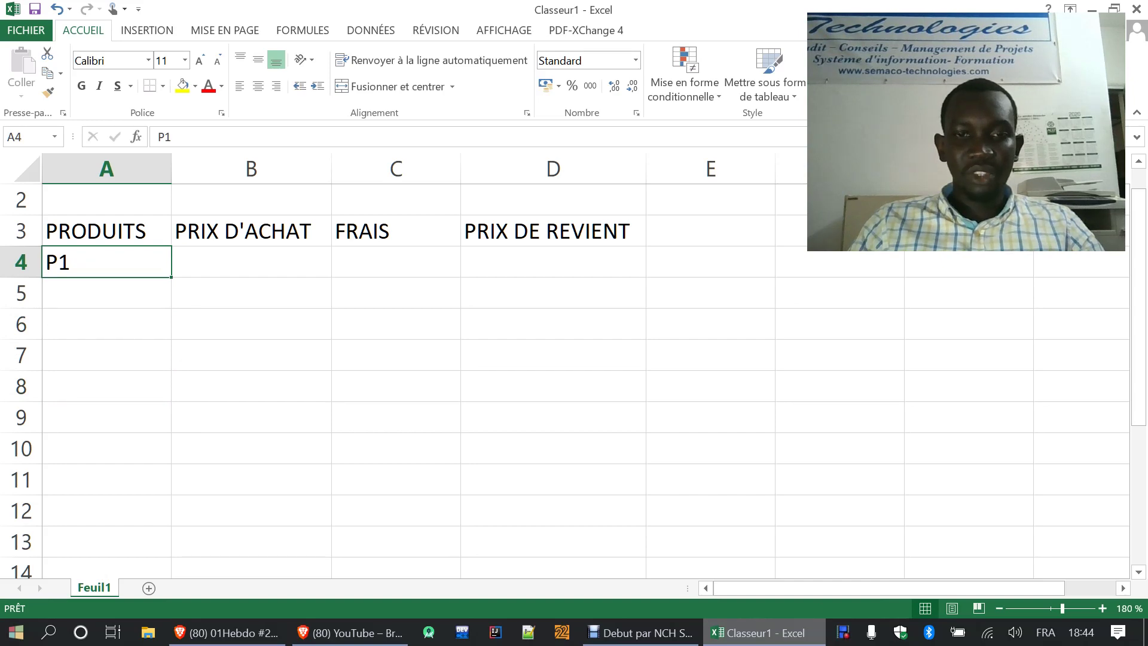
- Extend the product series from P1 in cell A4 down to cell A9 with the fill handle
left_click_drag(171, 277, 172, 418)
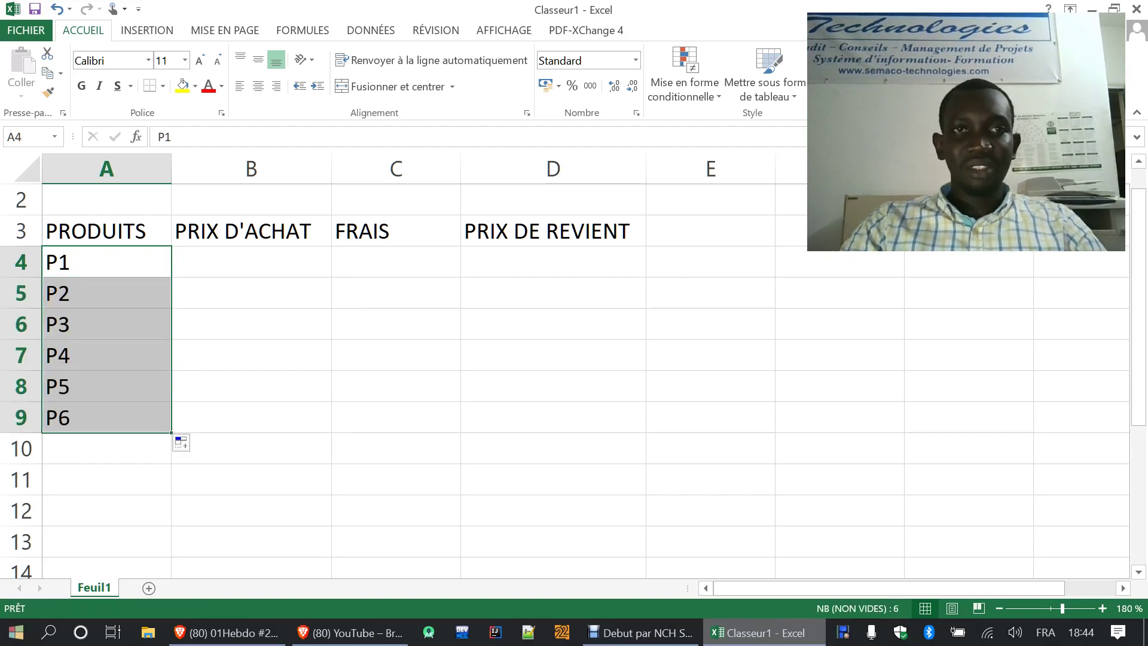
- Enter the purchase prices 1200, 2000 and 1500 for products P1 to P3 in cells B4 to B6
left_click(251, 262)
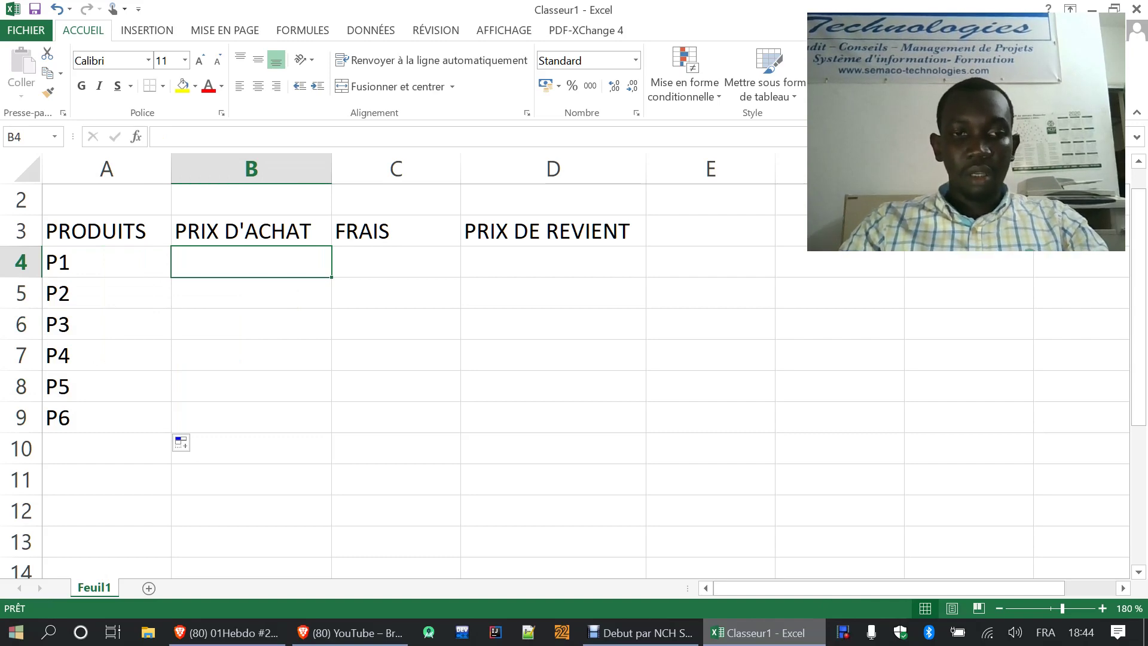
type("1200")
key("Return")
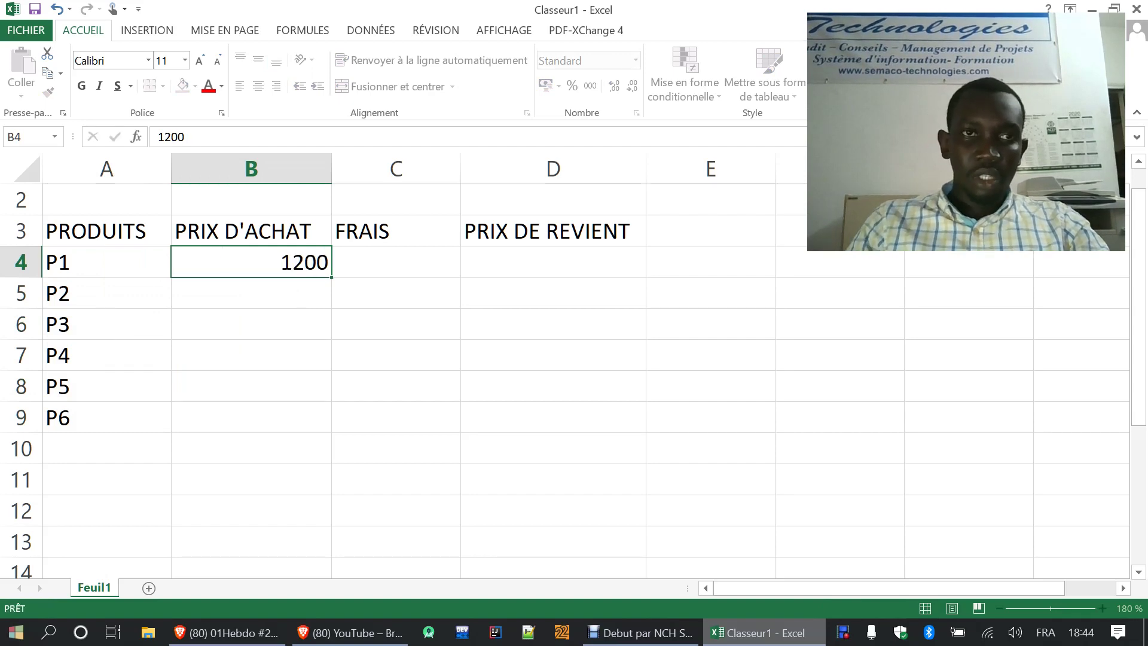
type("2000")
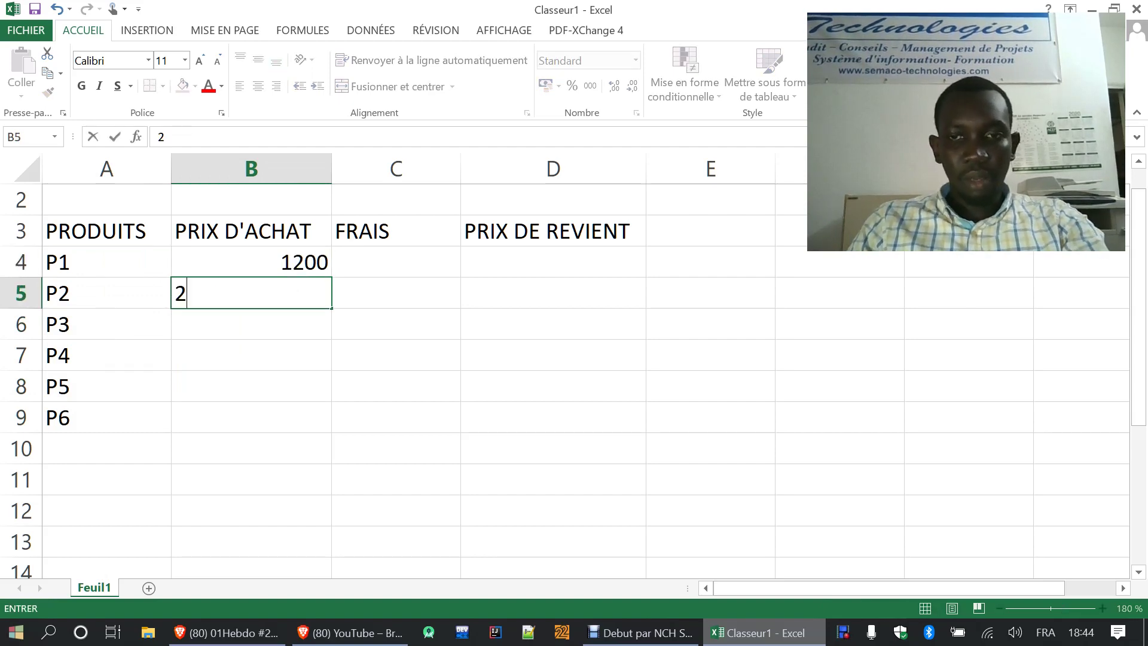
key("Return")
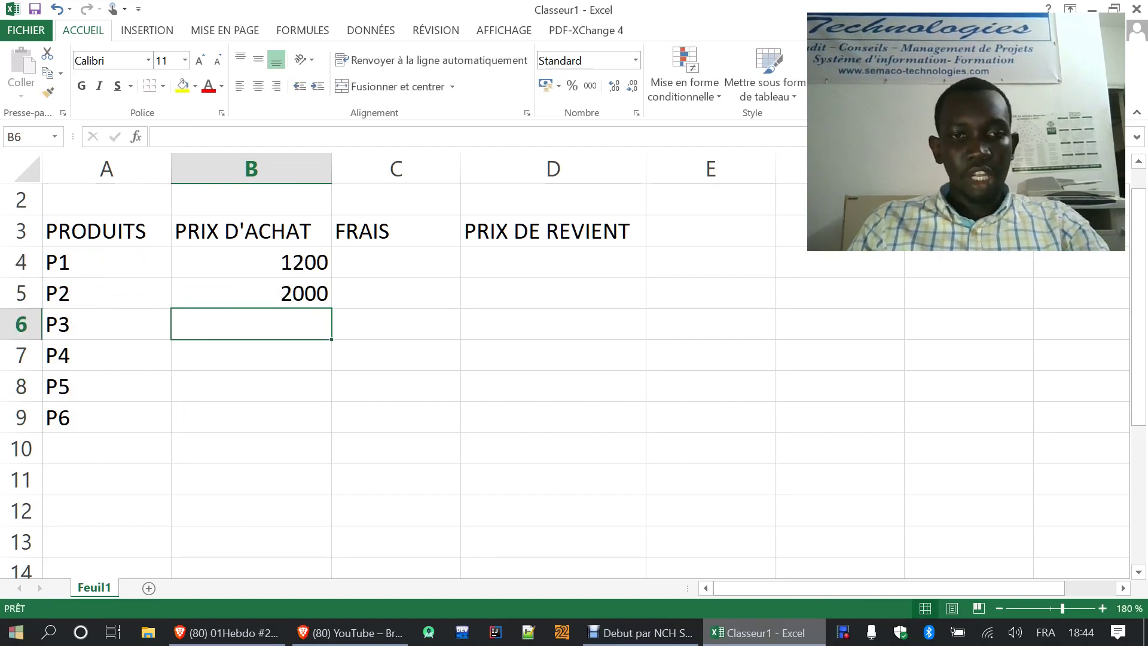
type("1500")
key("Return")
- Enter the purchase prices 275, 1600 and 5000 for products P4 to P6 in cells B7 to B9
type("275")
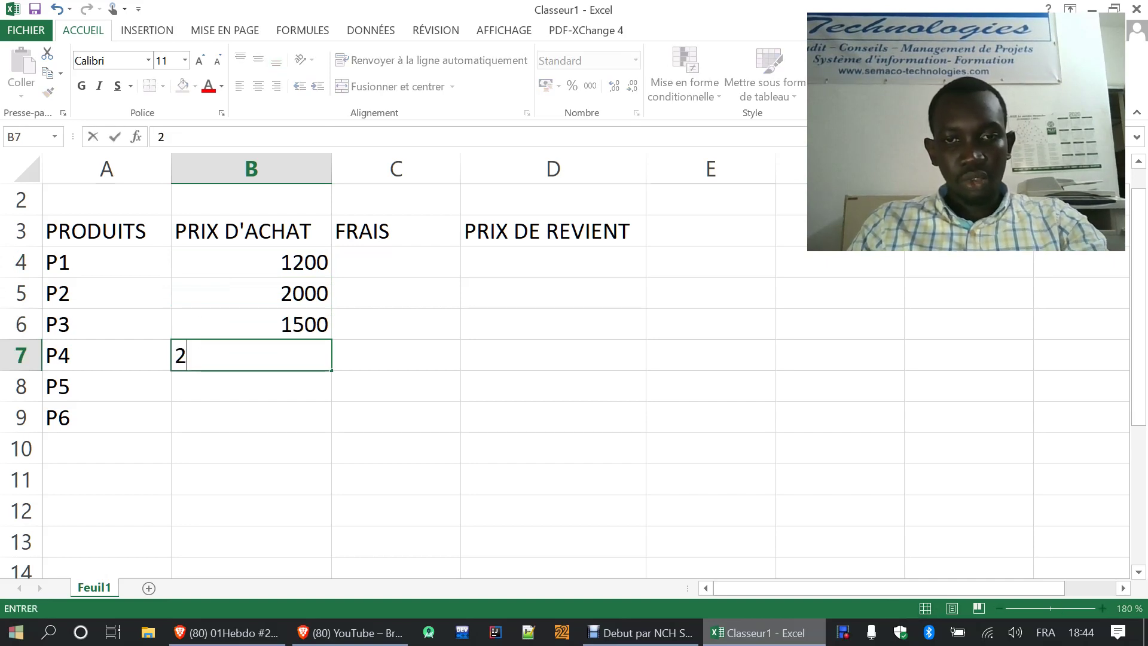
key("Return")
type("1600")
key("Return")
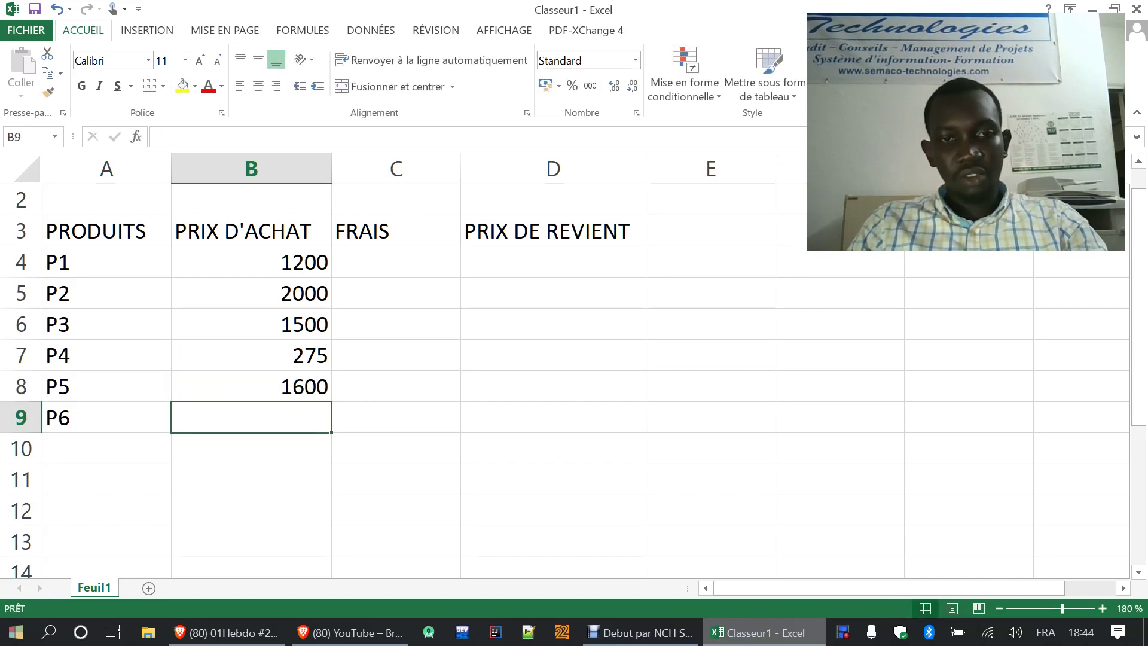
type("5000")
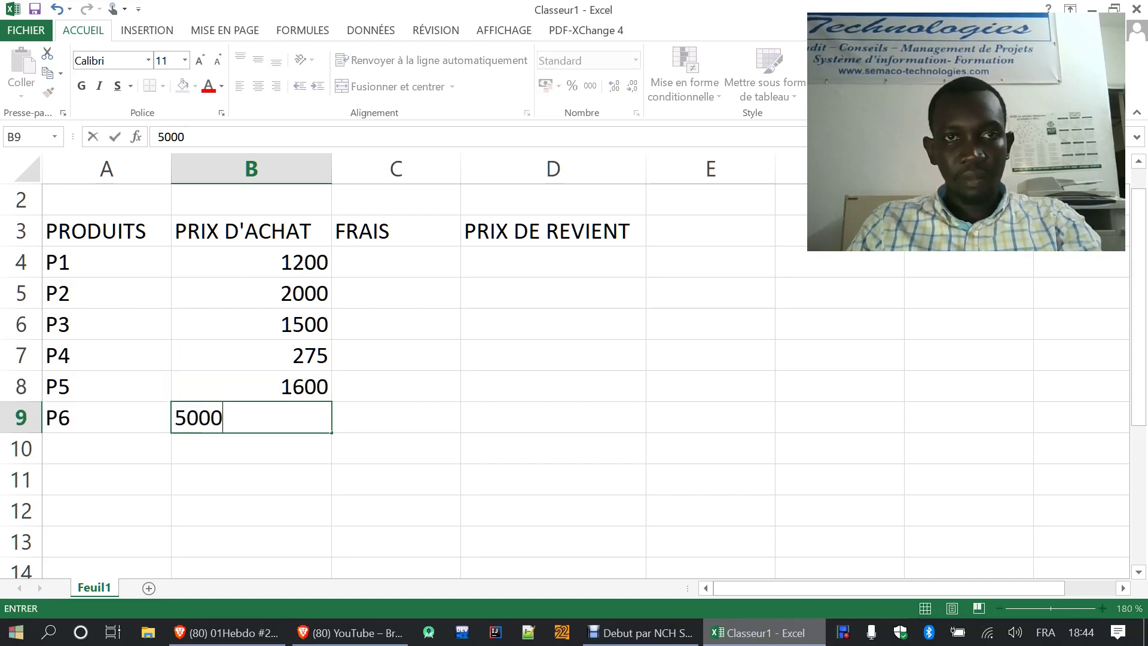
key("Right")
- Enter the fees 450, 350 and 200 in cells C9, C8 and C7, working upward through the FRAIS column
key("Up")
key("Down")
type("450")
key("Up")
type("35")
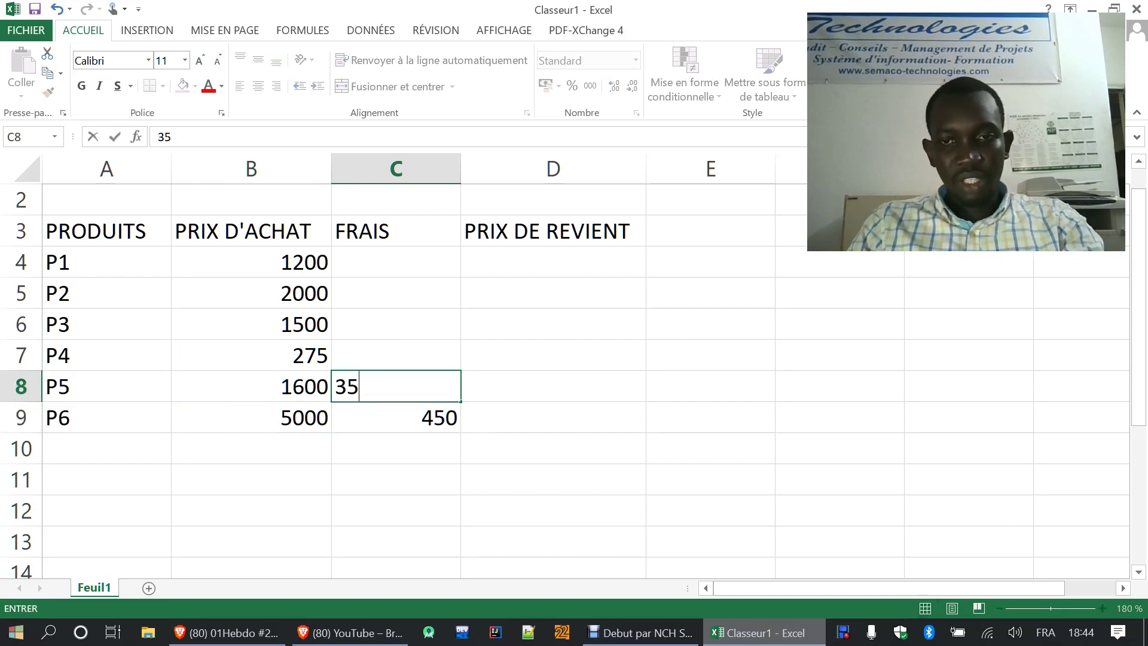
type("0")
key("Up")
type("2")
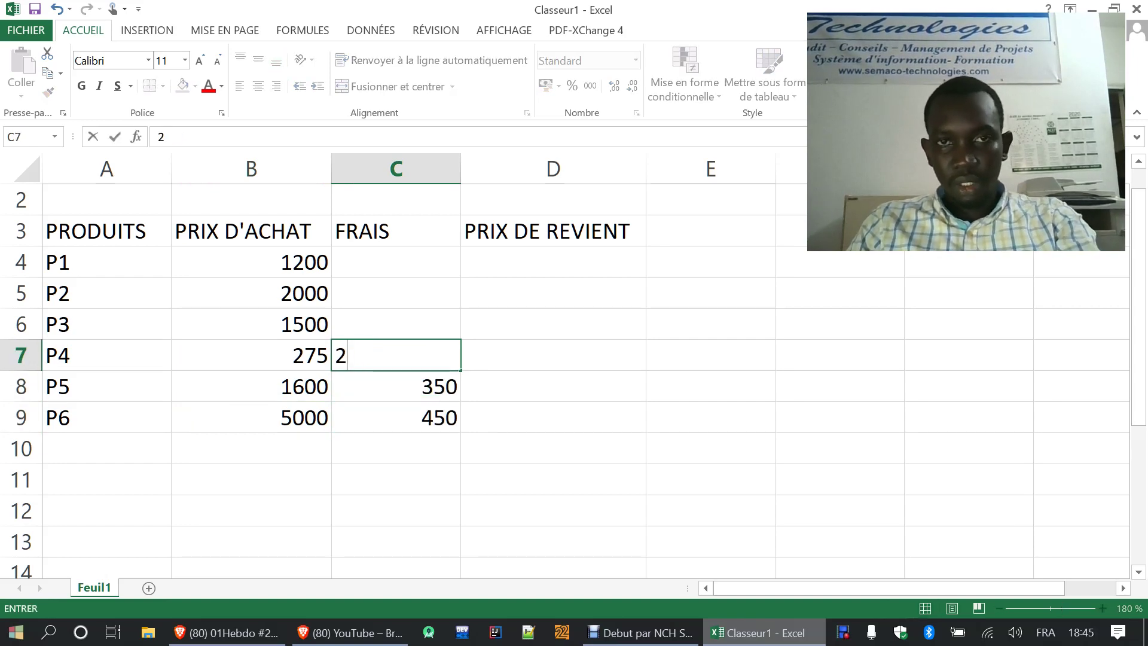
type("00")
key("Up")
- Enter the fees 100, 50 and 750 in cells C6, C5 and C4 of the FRAIS column
type("100")
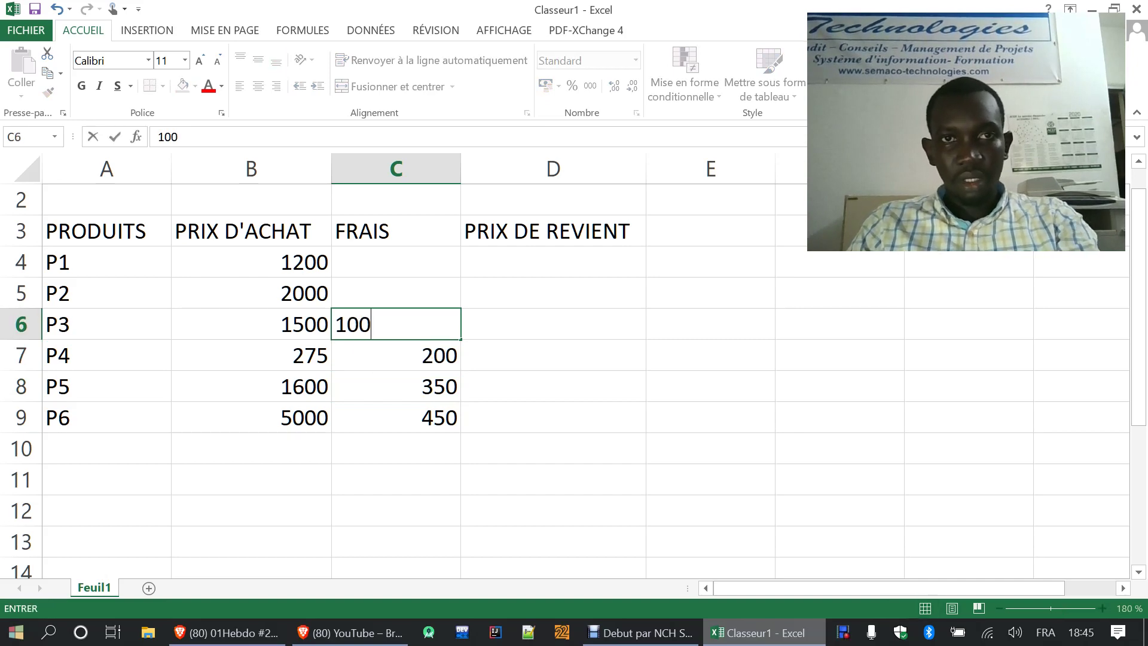
key("Up")
type("50")
key("Up")
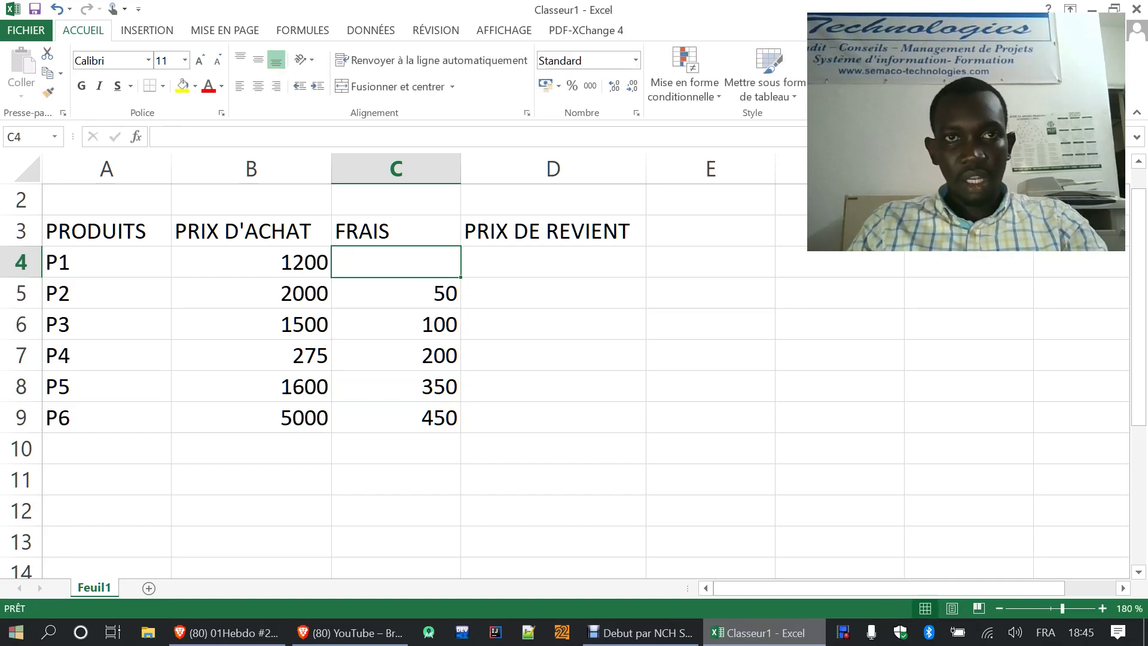
type("750")
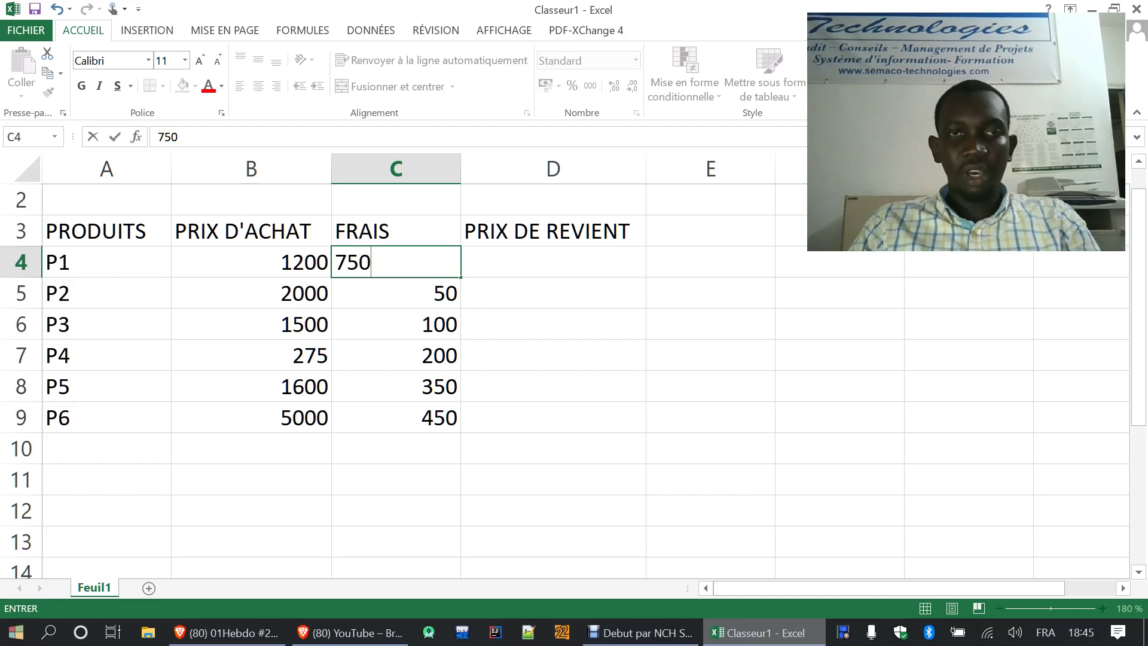
key("Right")
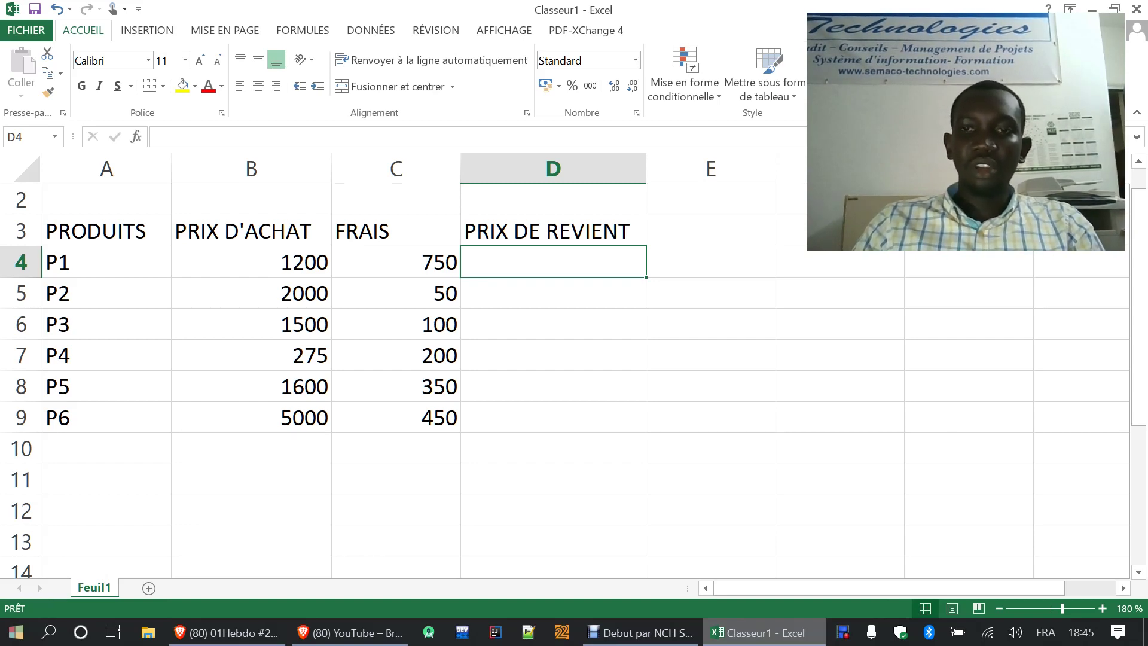
- Calculate the cost price of product P1 in cell D4 with the formula =B4+C4
type("=")
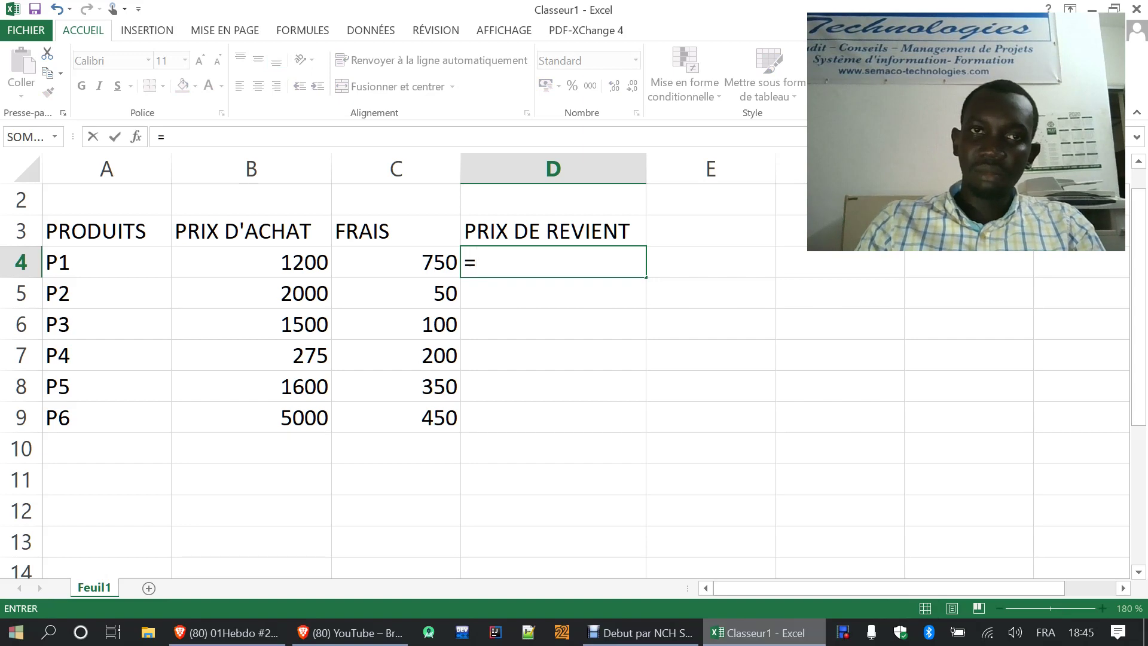
left_click(251, 261)
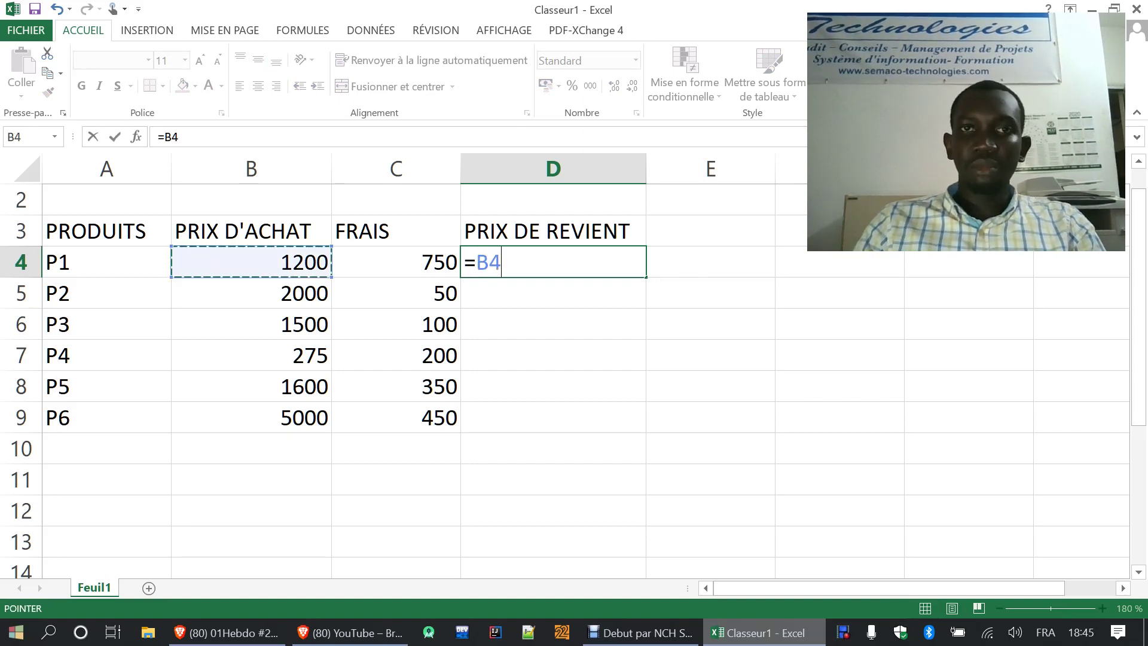
type("+")
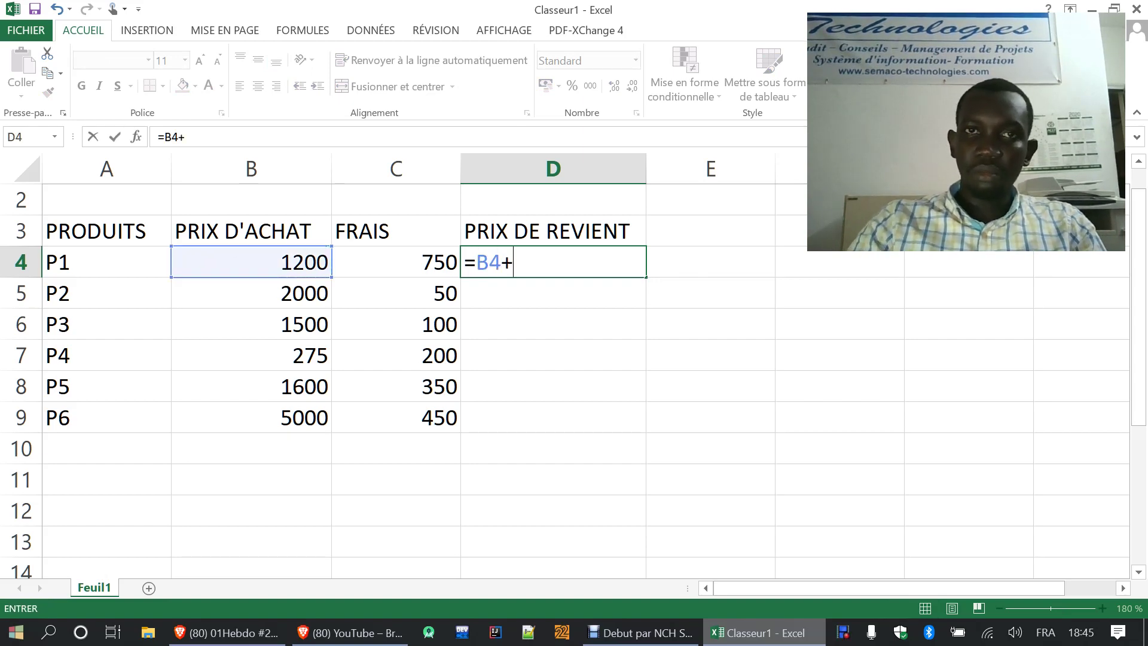
left_click(396, 262)
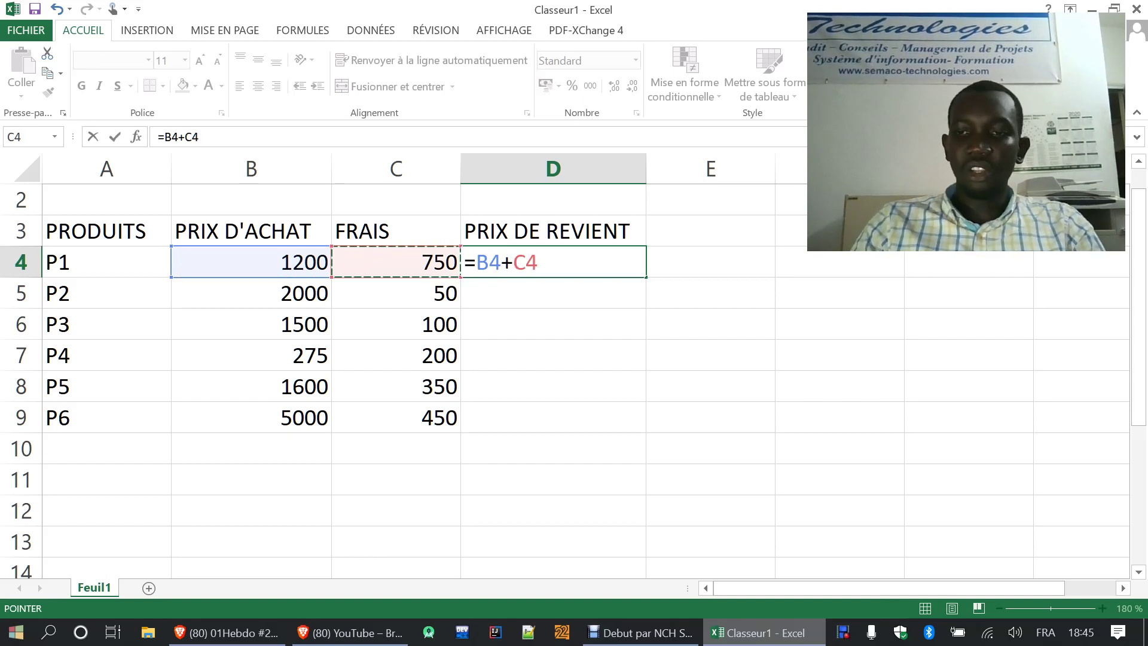
key("Return")
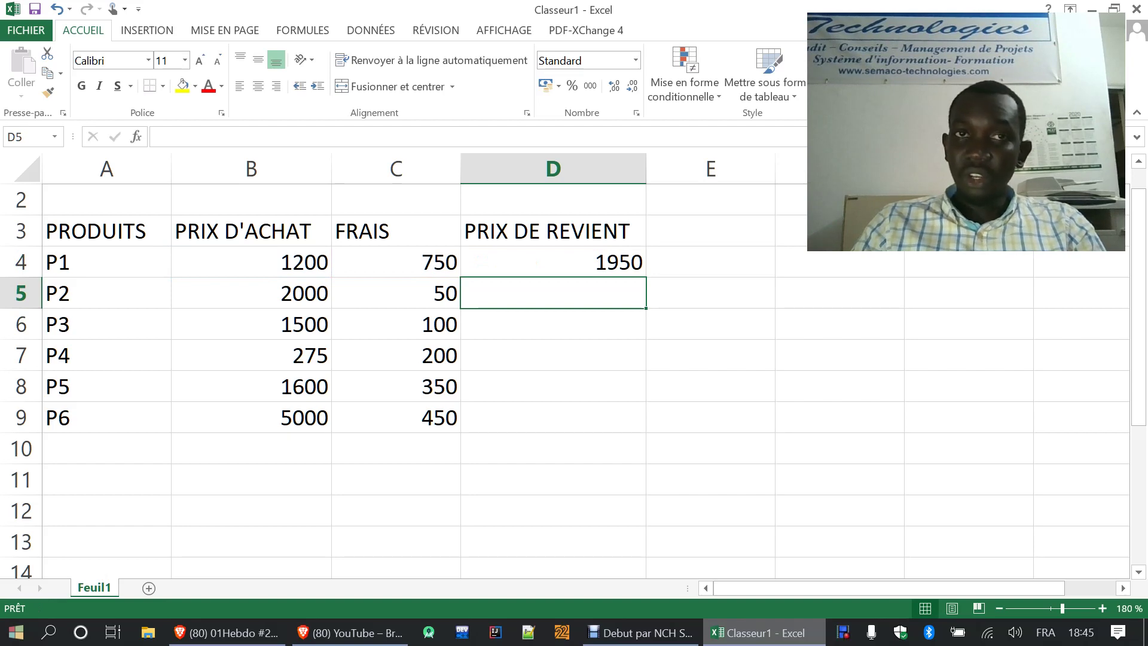
- Copy the cost price formula from cell D4 down to cell D9 with the fill handle
left_click(554, 262)
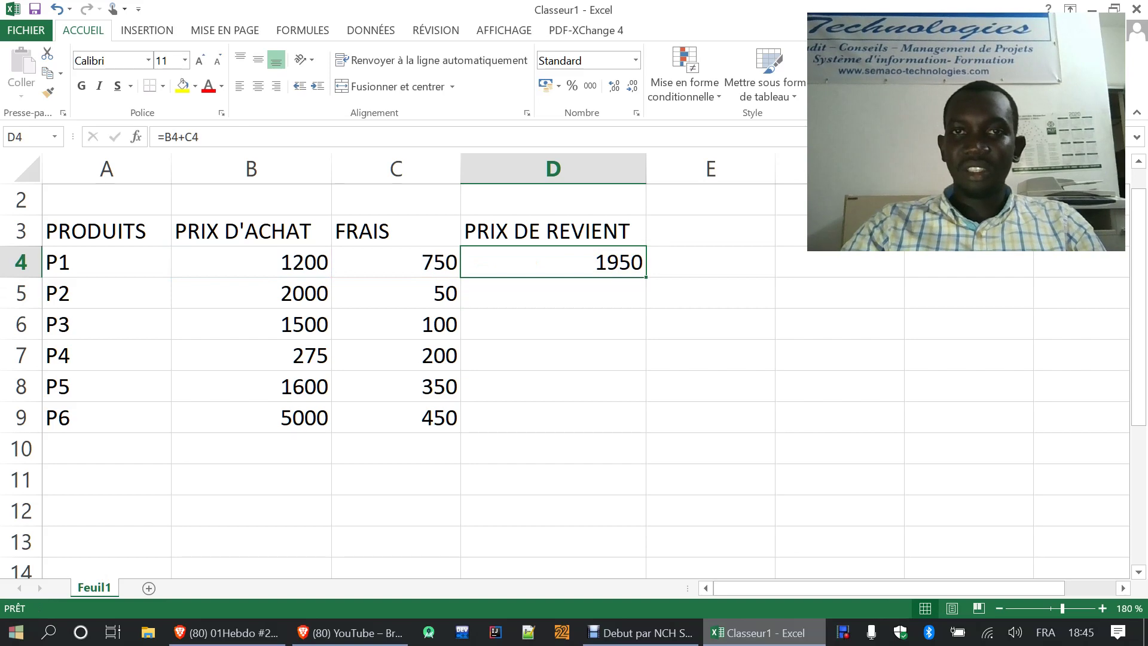
left_click_drag(645, 277, 643, 418)
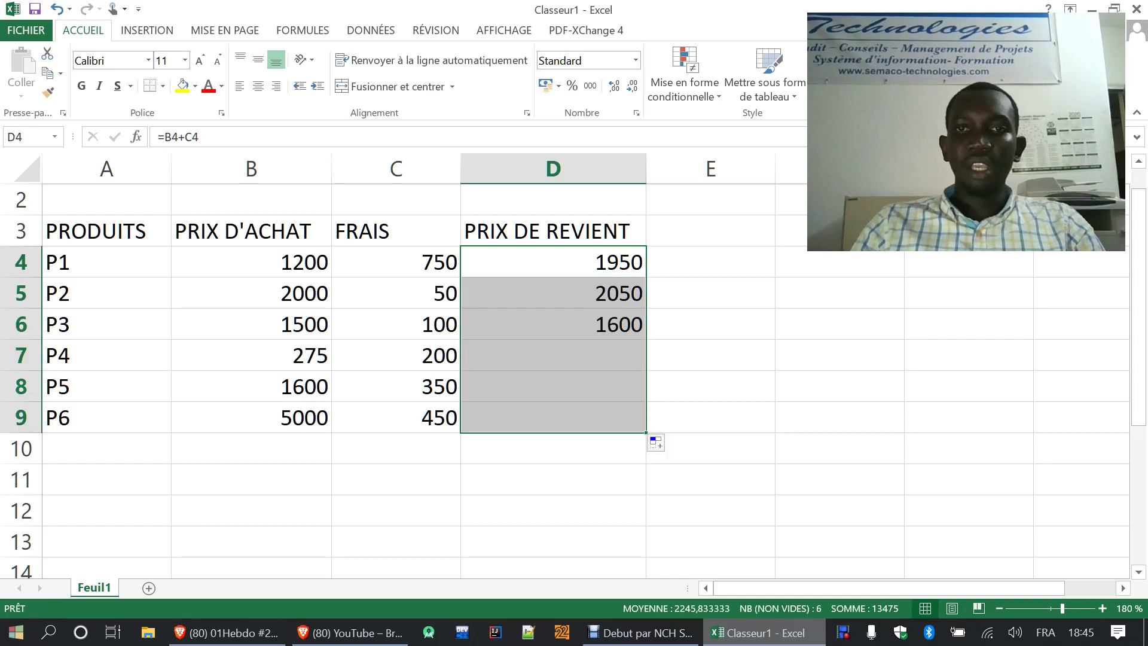
left_click(554, 479)
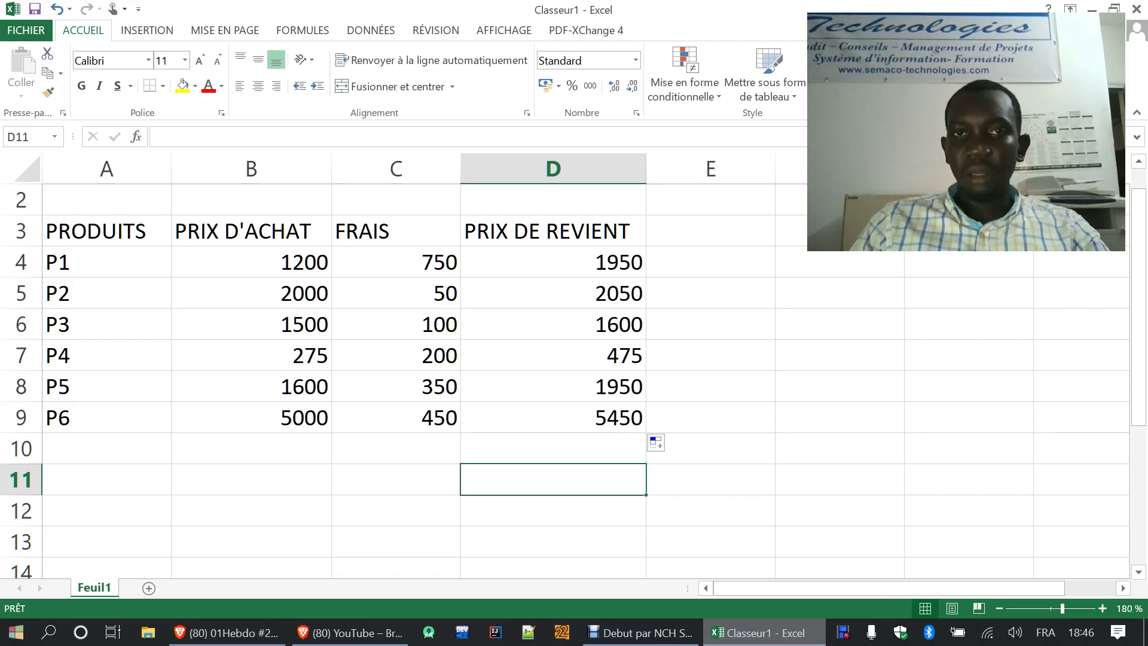
- Check the P2 cost price formula in D5 against cells B5 and C5, and set the fee in C5 to 150
left_click(395, 293)
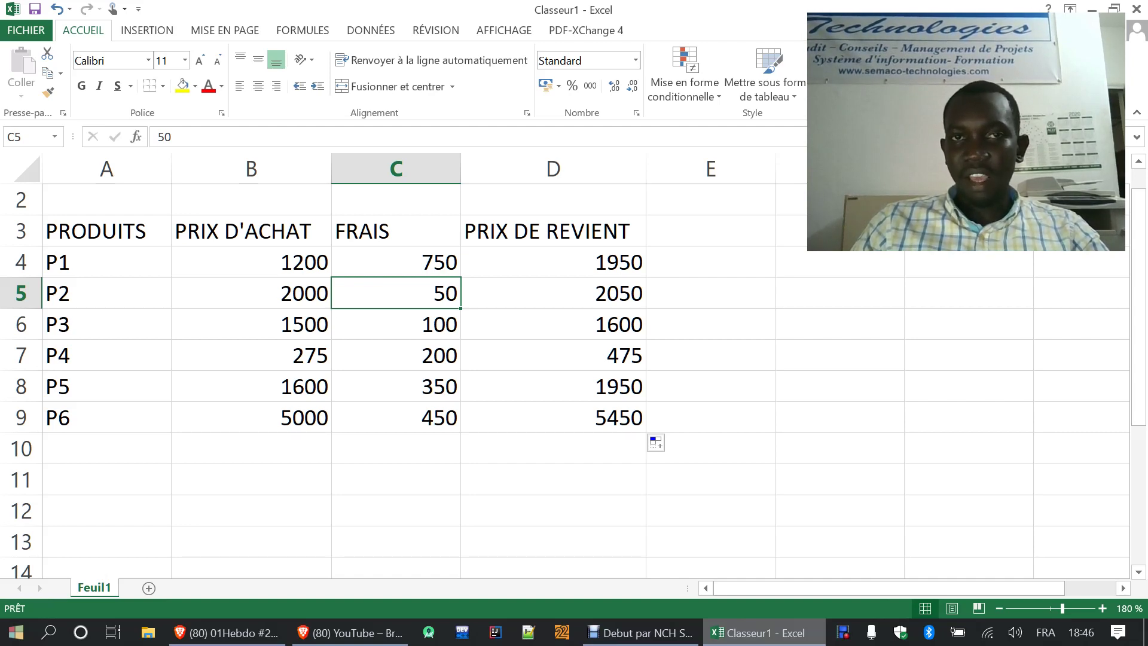
left_click(553, 293)
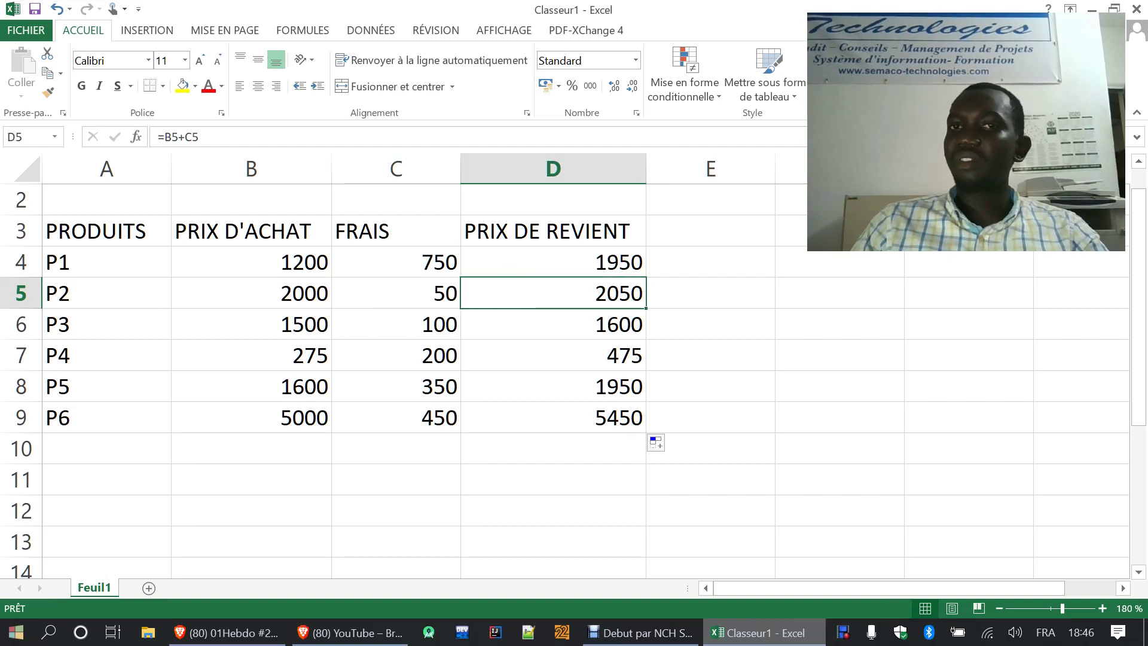
left_click(252, 293)
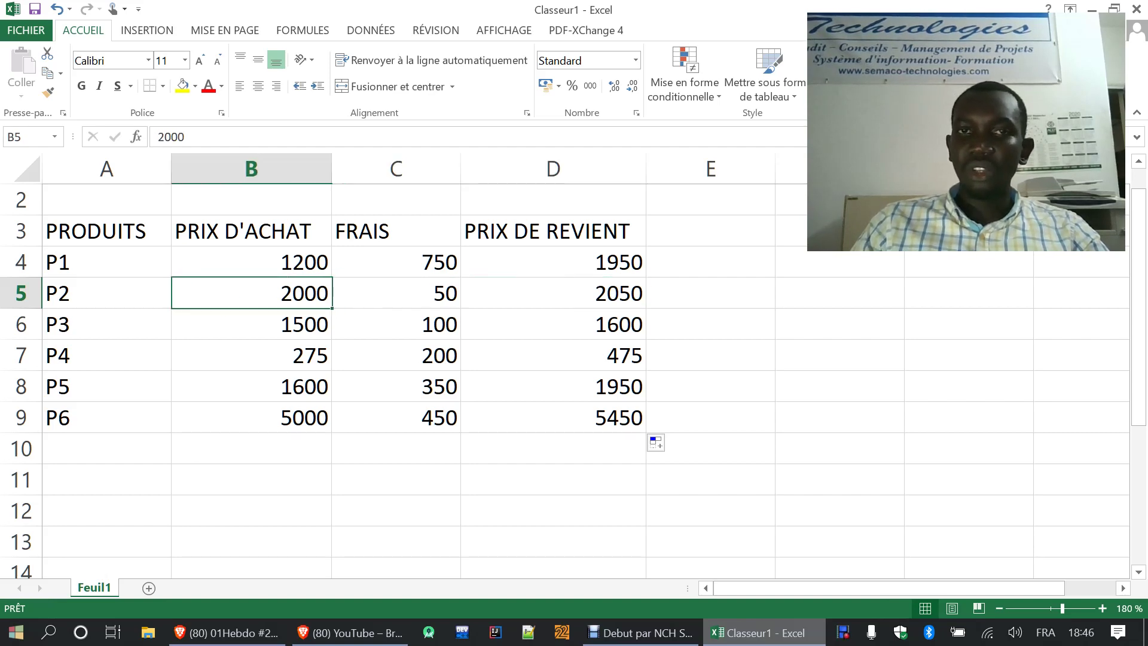
left_click(396, 293)
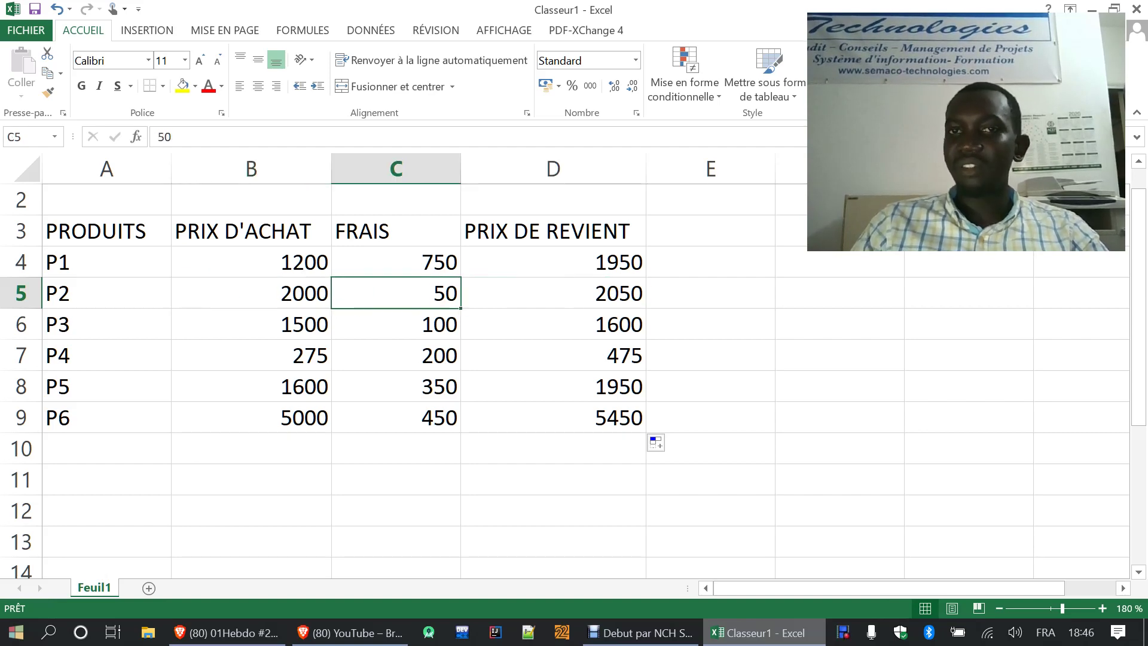
left_click(553, 293)
left_click(396, 293)
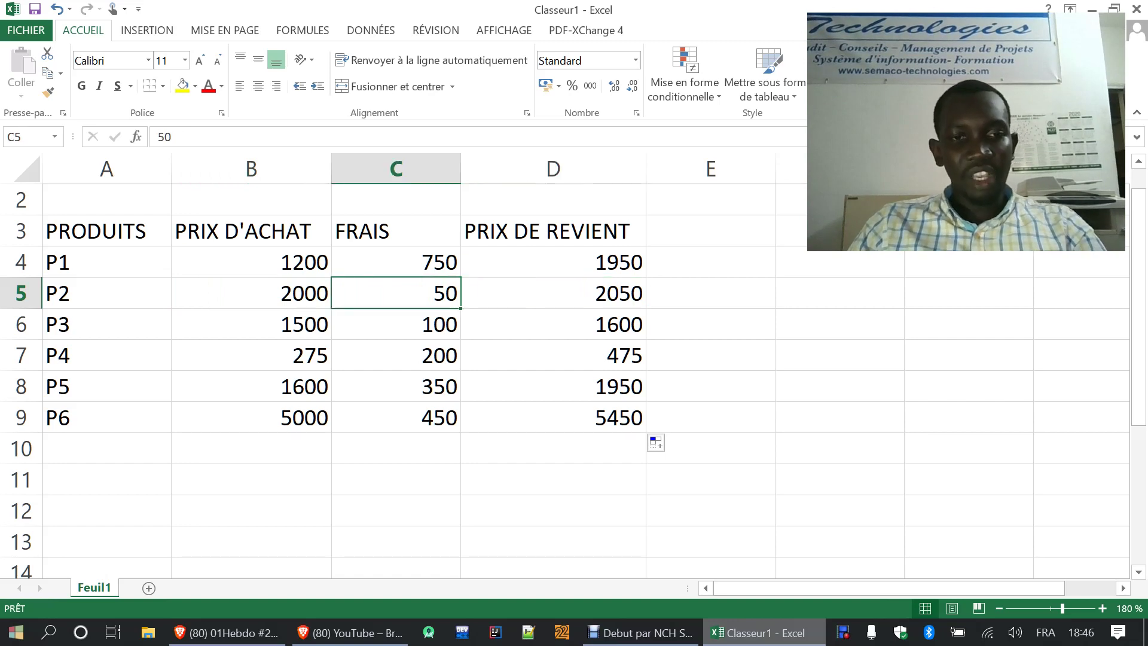
type("150")
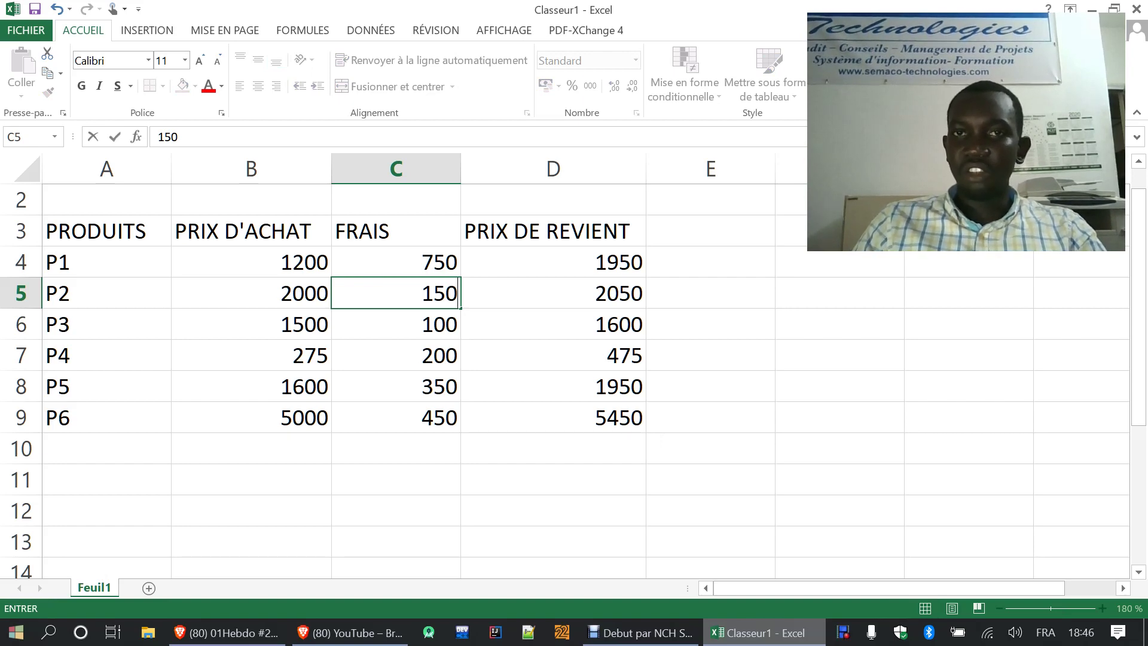
key("Right")
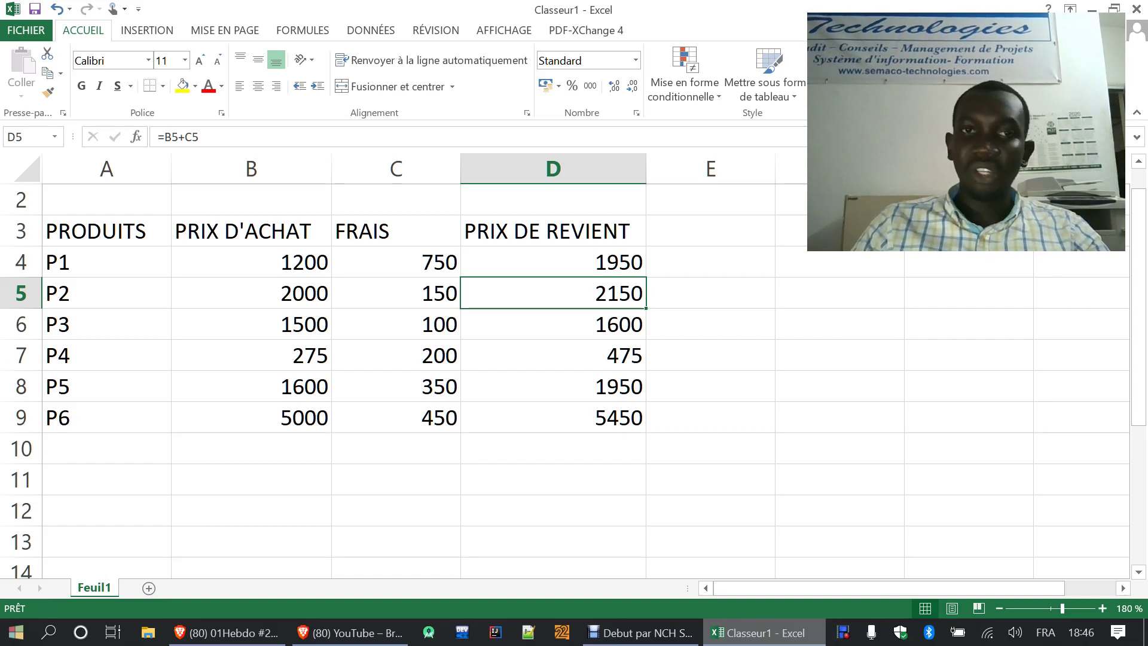
- Set the P4 purchase price in cell B7 to 2750 and check its cost price formula in D7
left_click(287, 344)
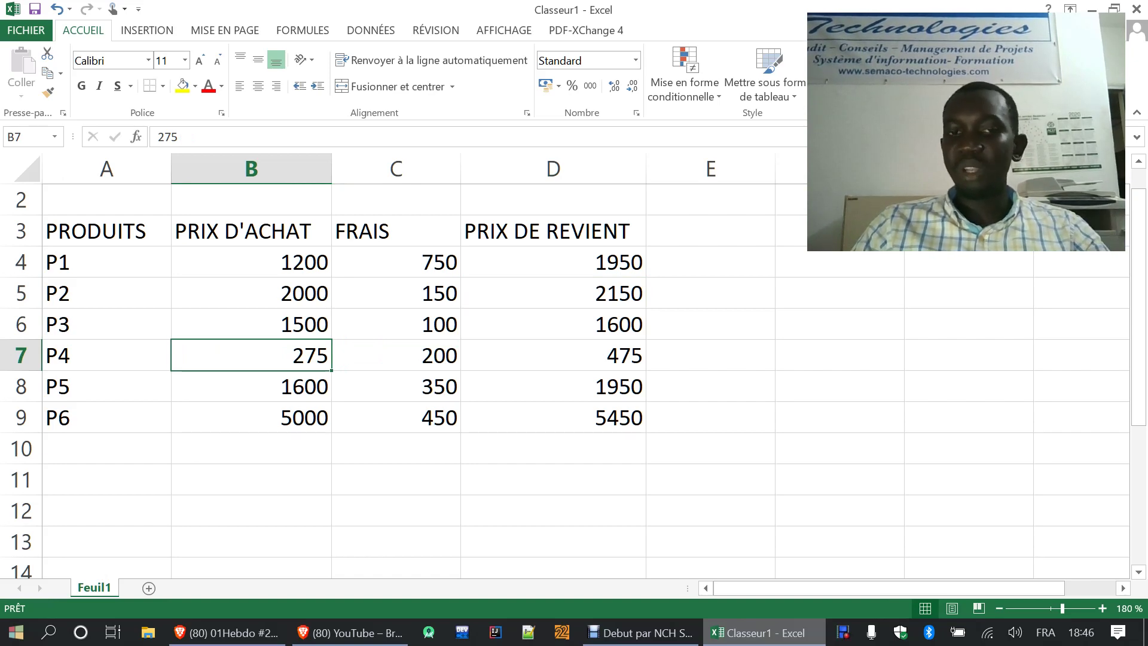
type("27")
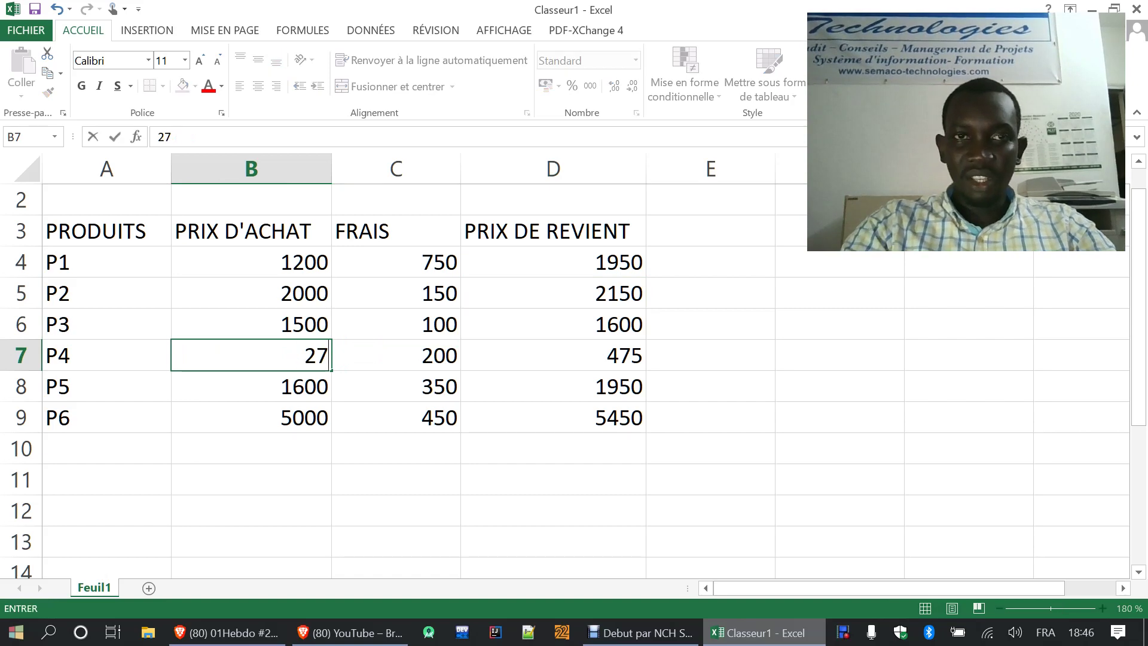
type("50")
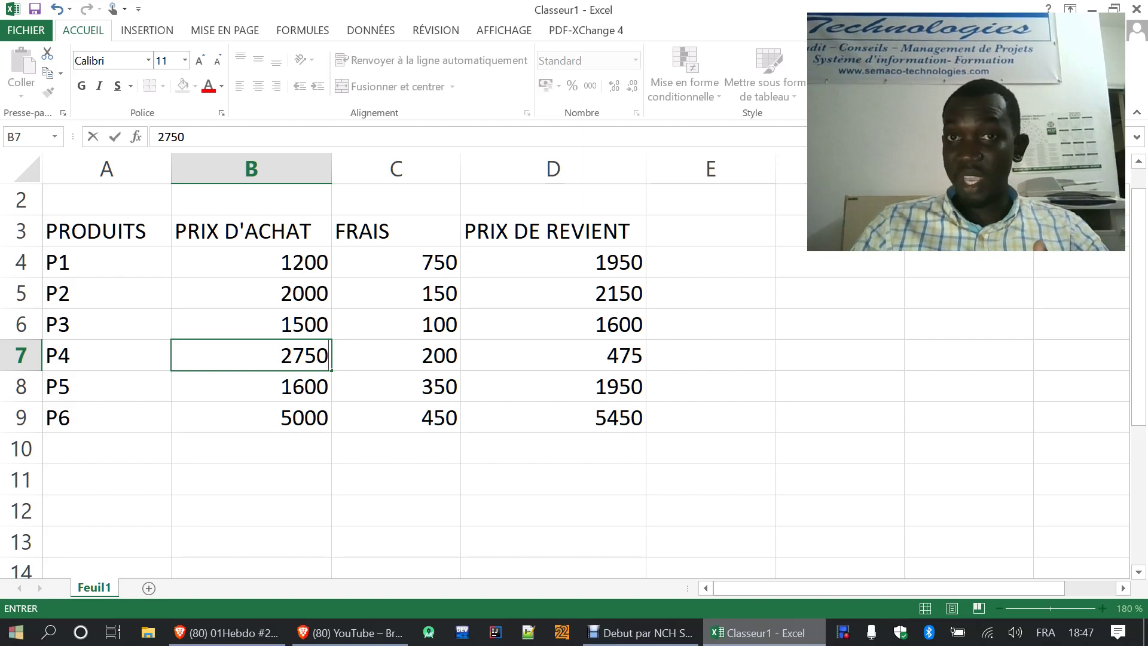
left_click(553, 356)
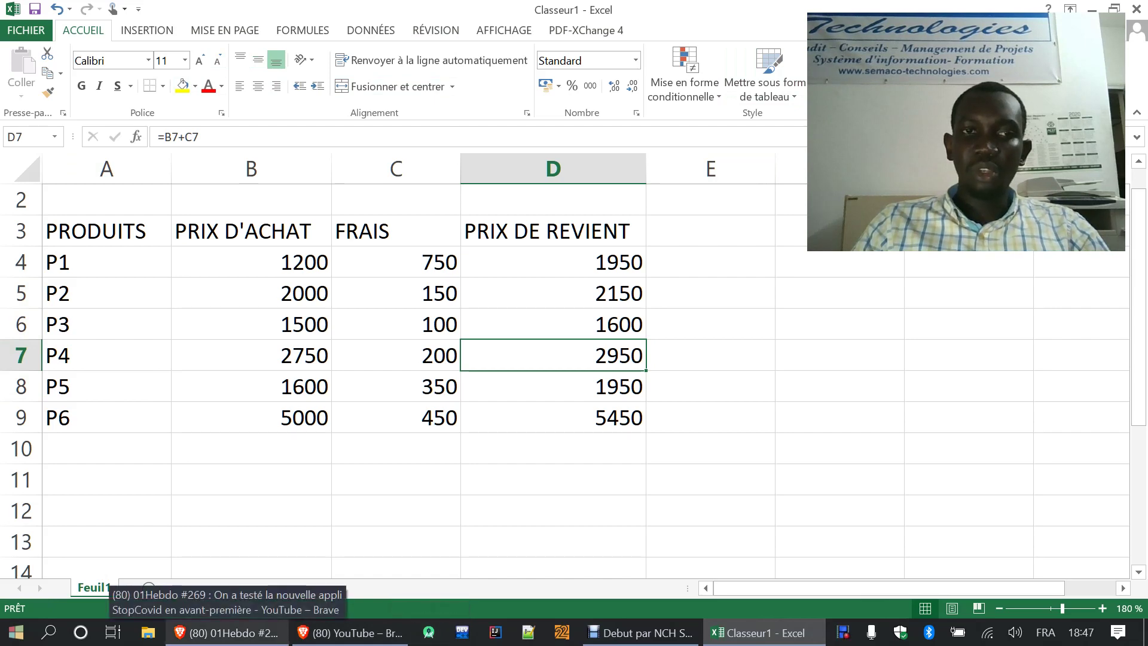
left_click(107, 511)
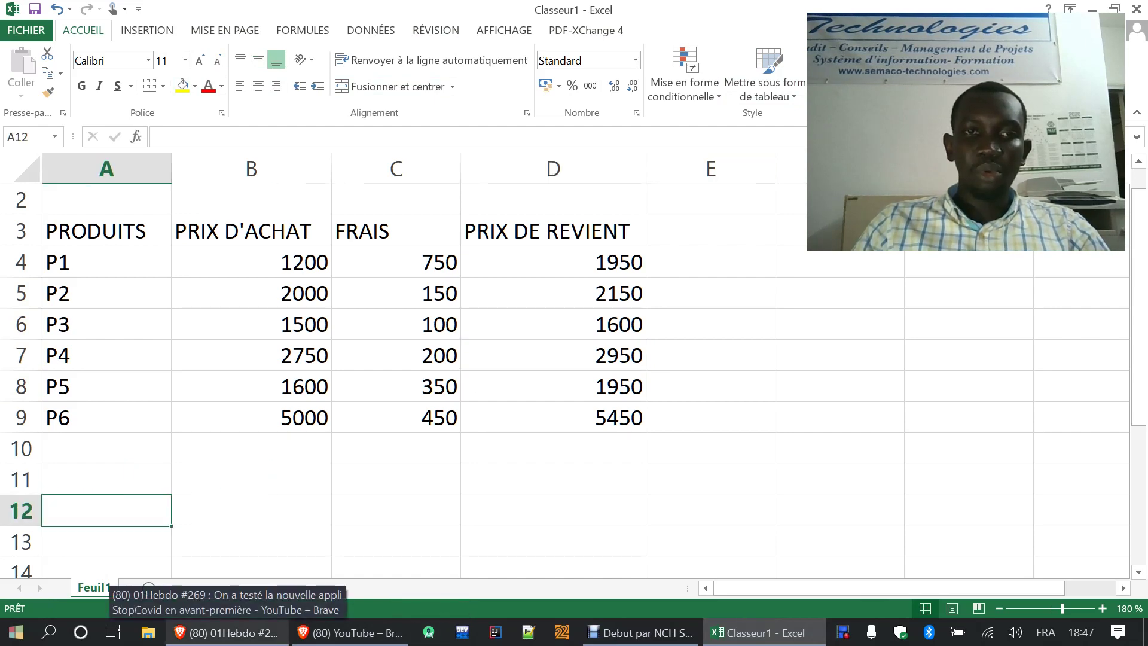
left_click(396, 480)
left_click(553, 449)
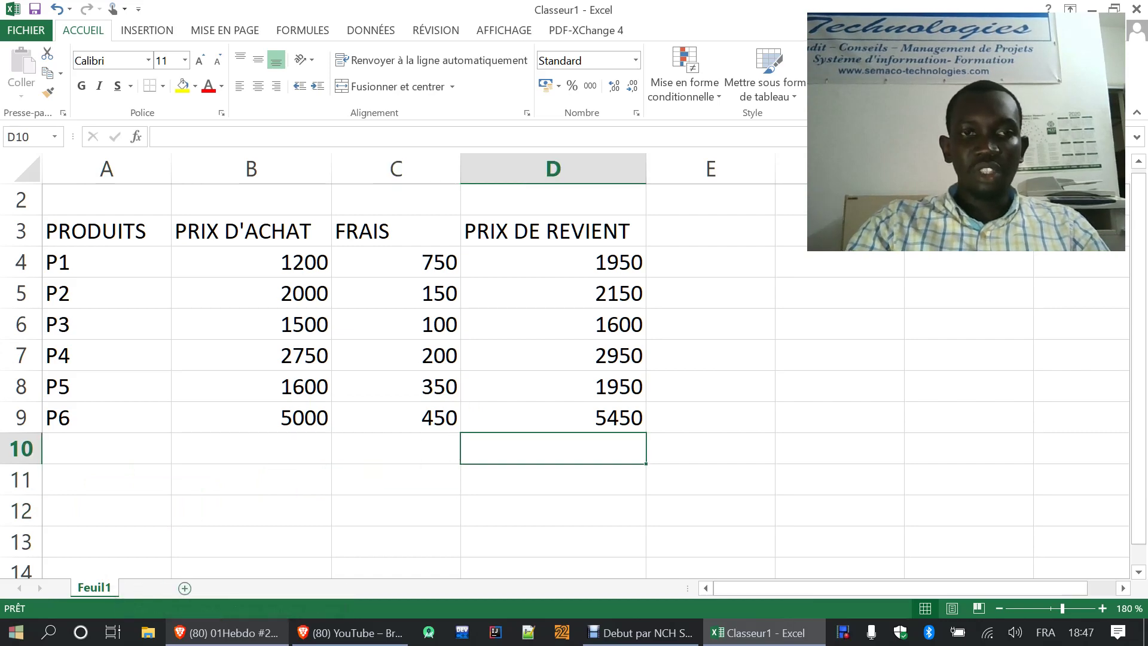
- Add three new blank worksheets after Feuil1 in the workbook
left_click(149, 588)
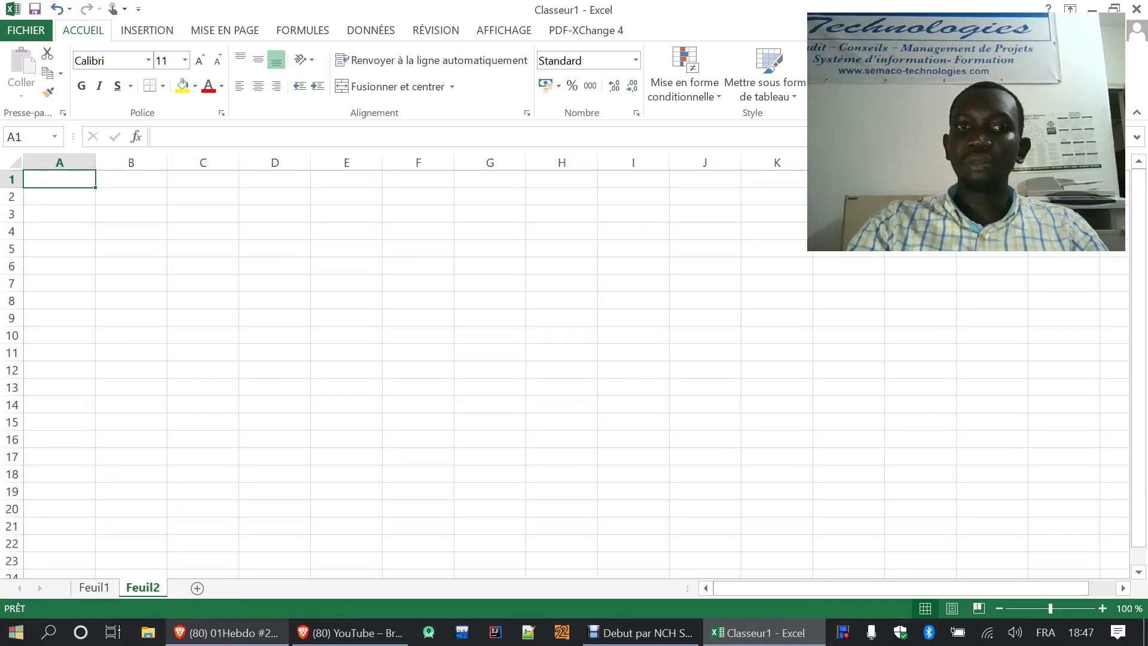
left_click(197, 588)
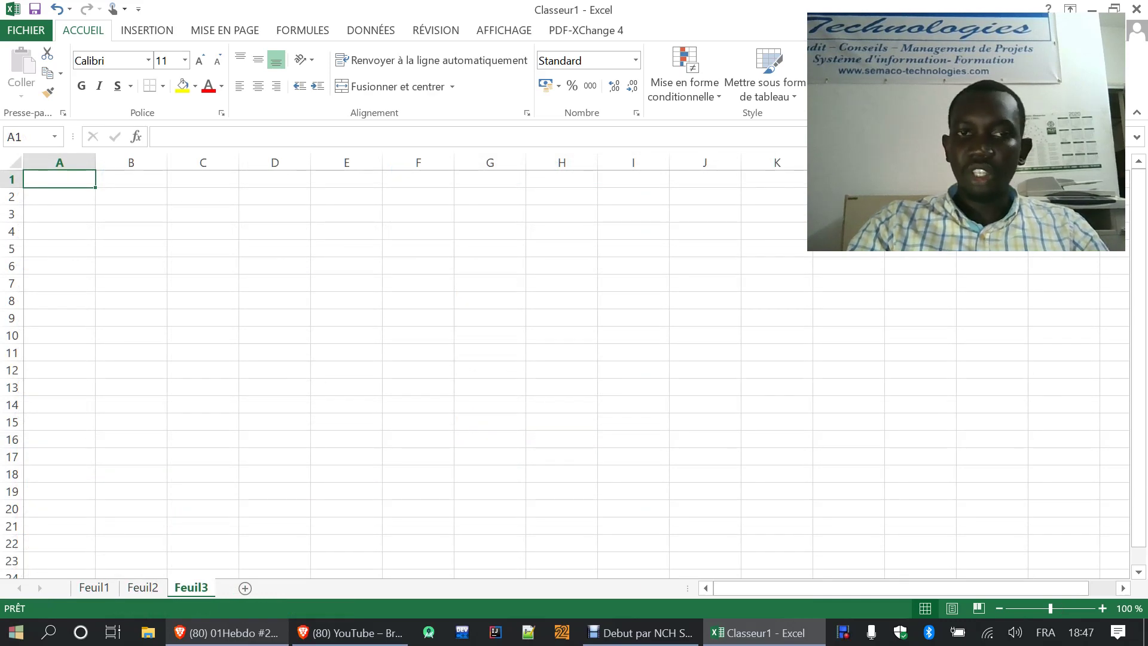
left_click(246, 588)
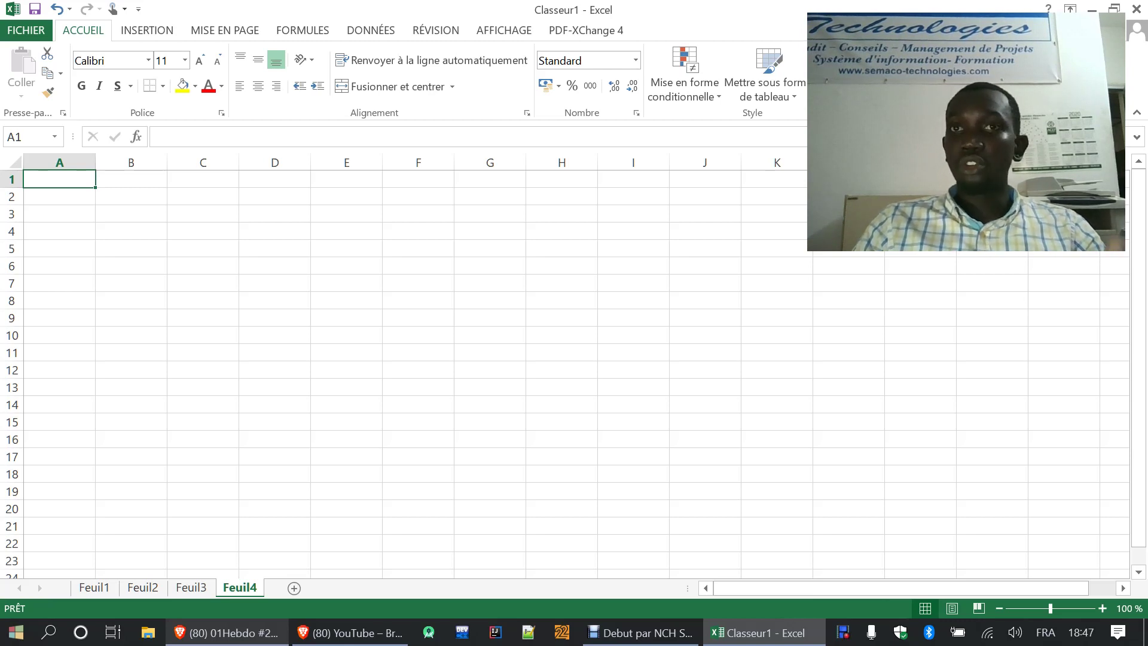
double_click(240, 588)
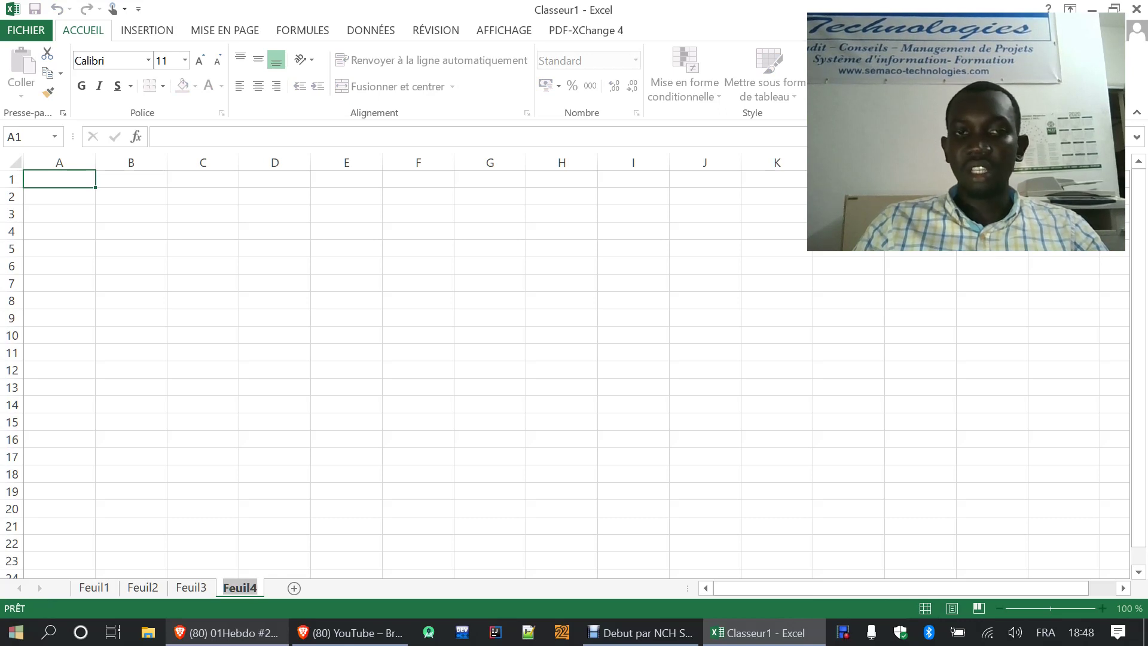
key("Return")
left_click(347, 543)
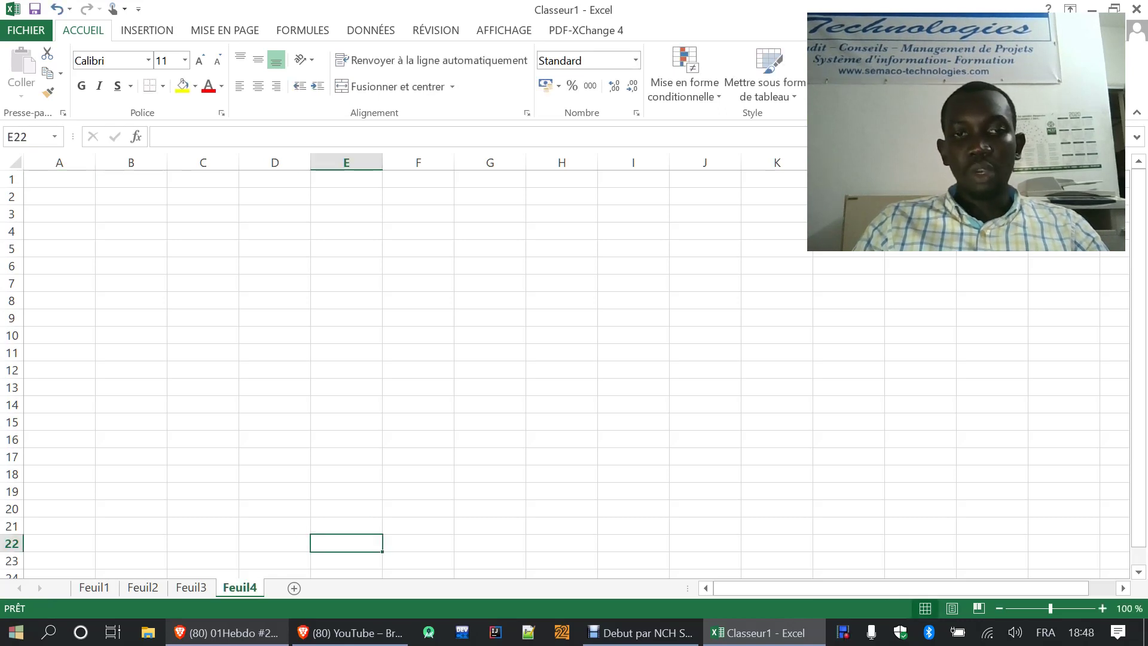
- Rename the worksheet Feuil4 as MATHS
right_click(239, 588)
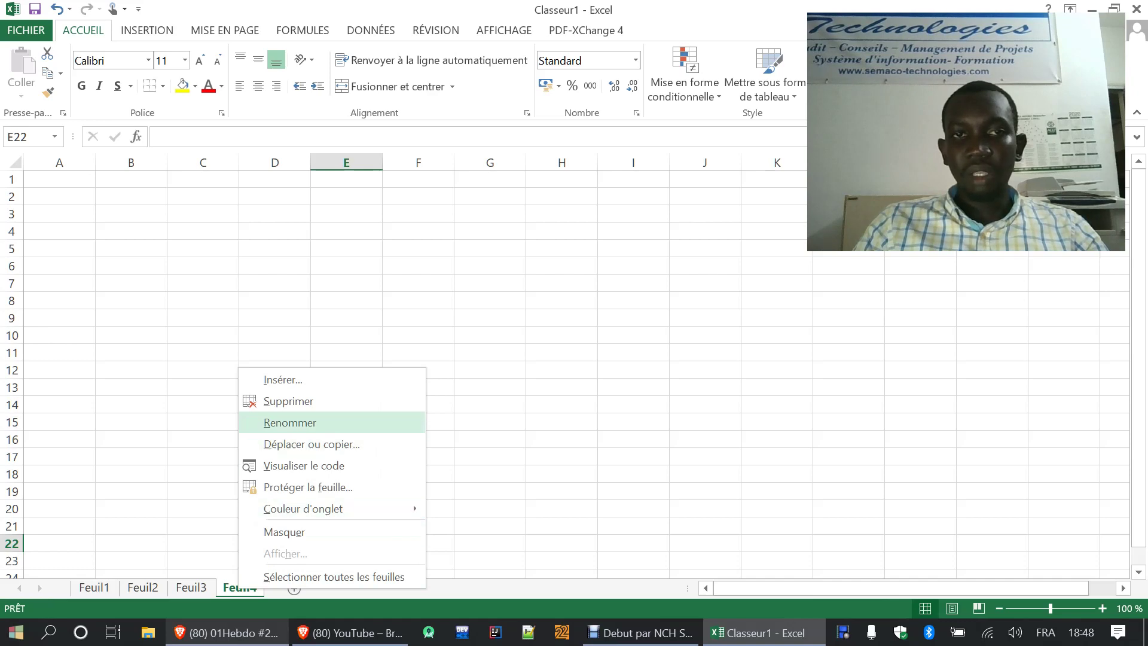
left_click(290, 422)
type("MATHS")
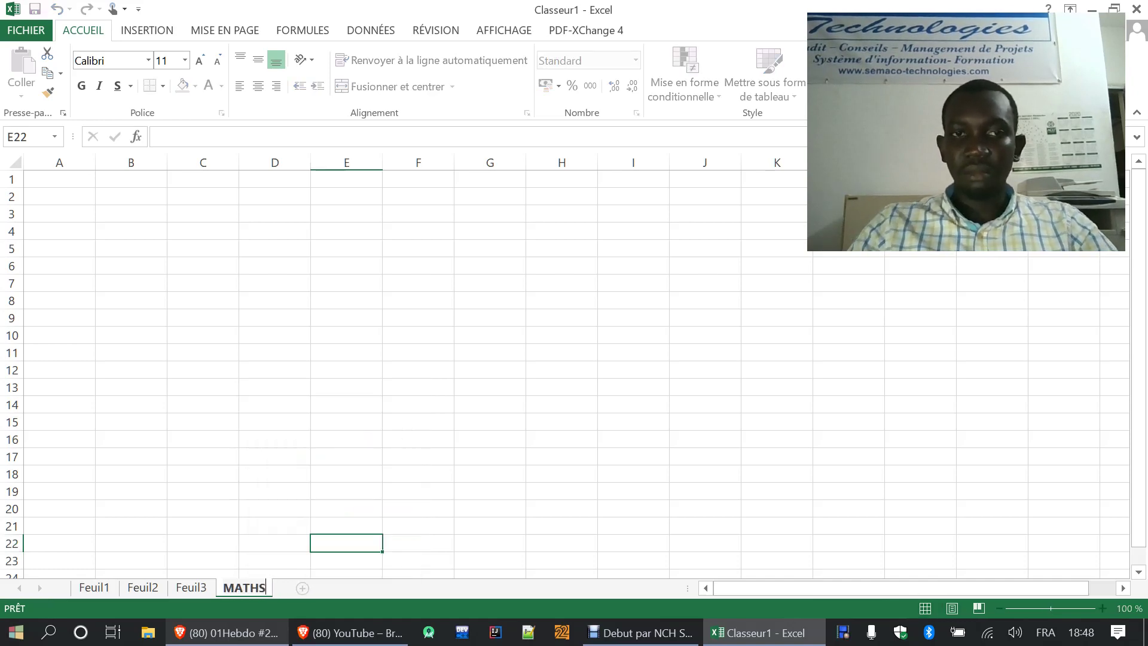
key("Return")
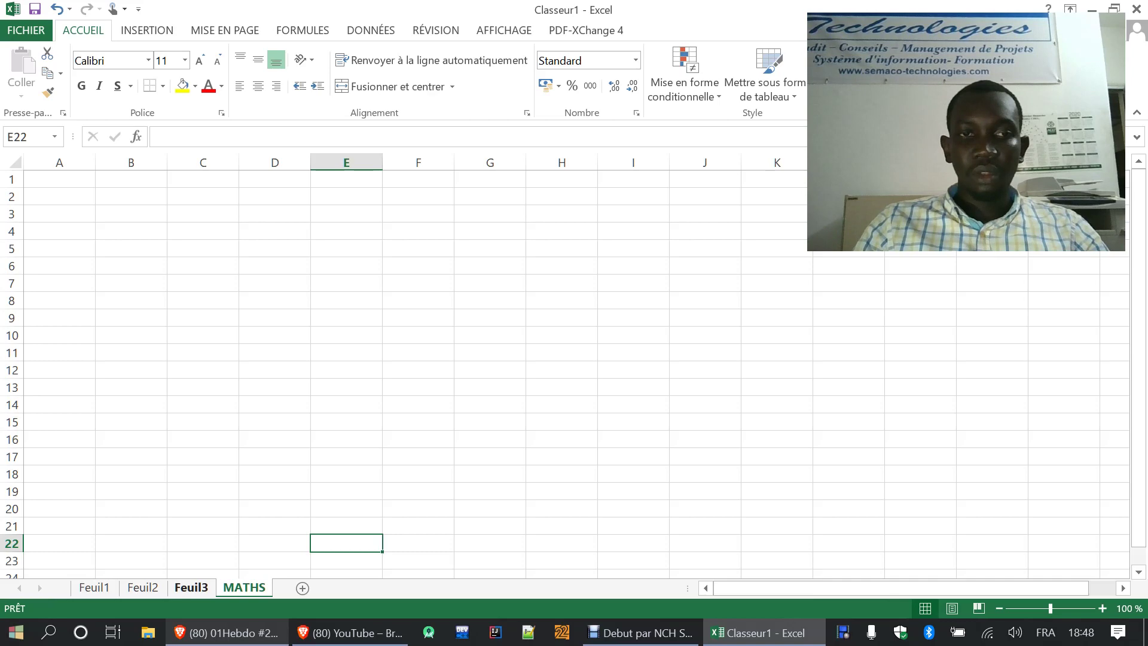
- Rename the worksheet Feuil3 as ANGLAIS
left_click(191, 587)
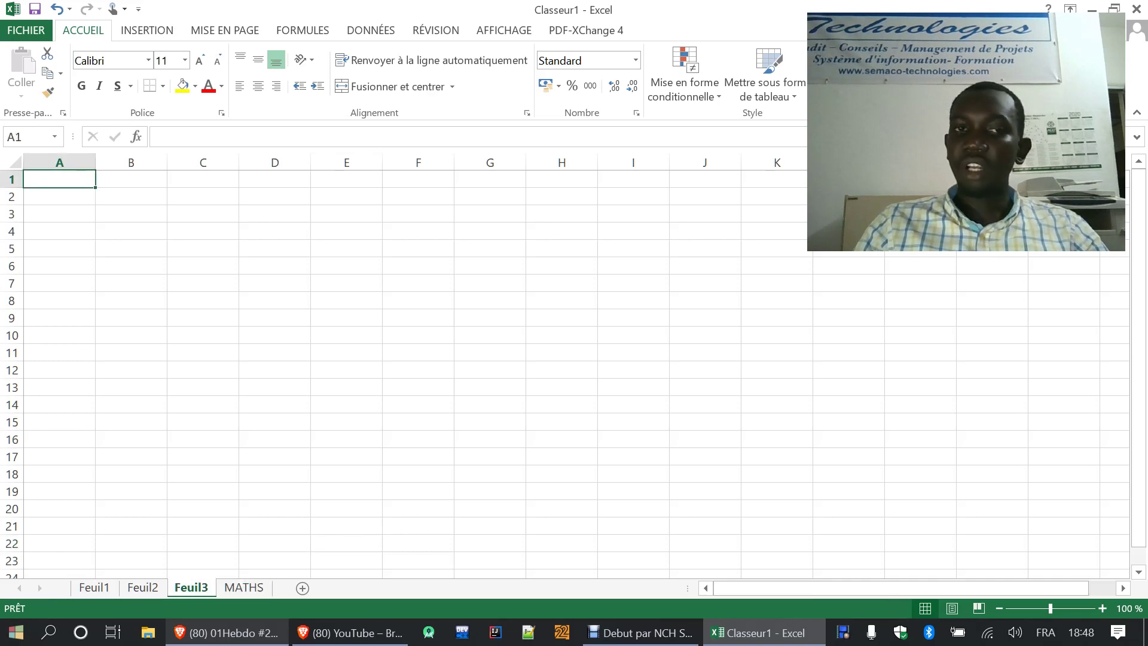
right_click(193, 588)
left_click(249, 420)
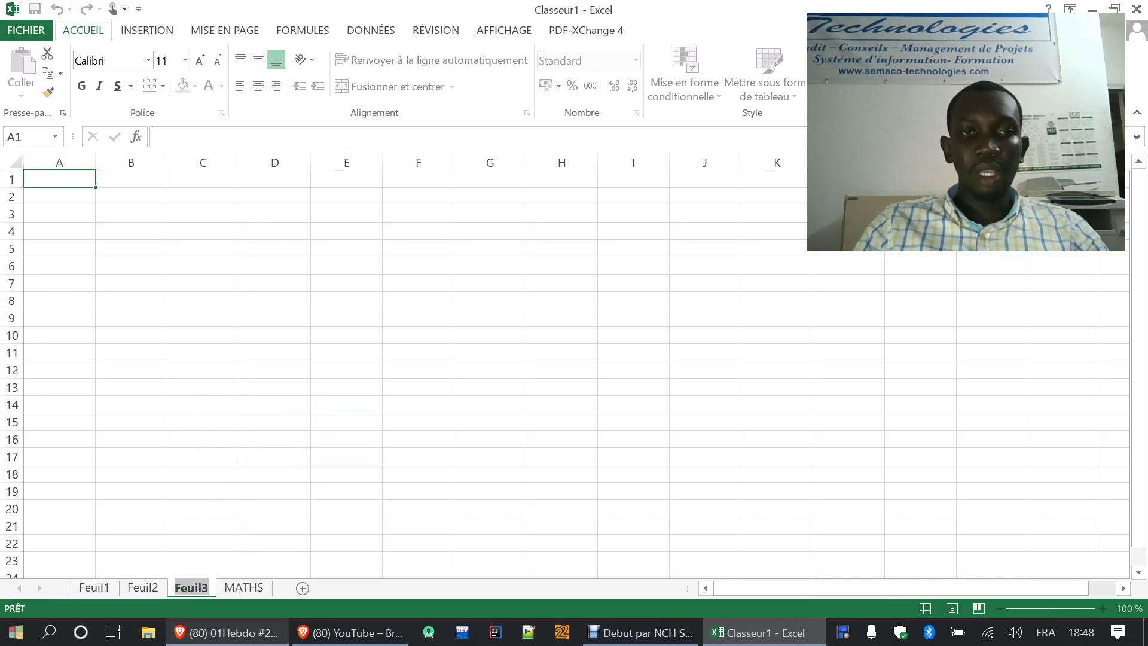
type("ANGLAIS")
key("Return")
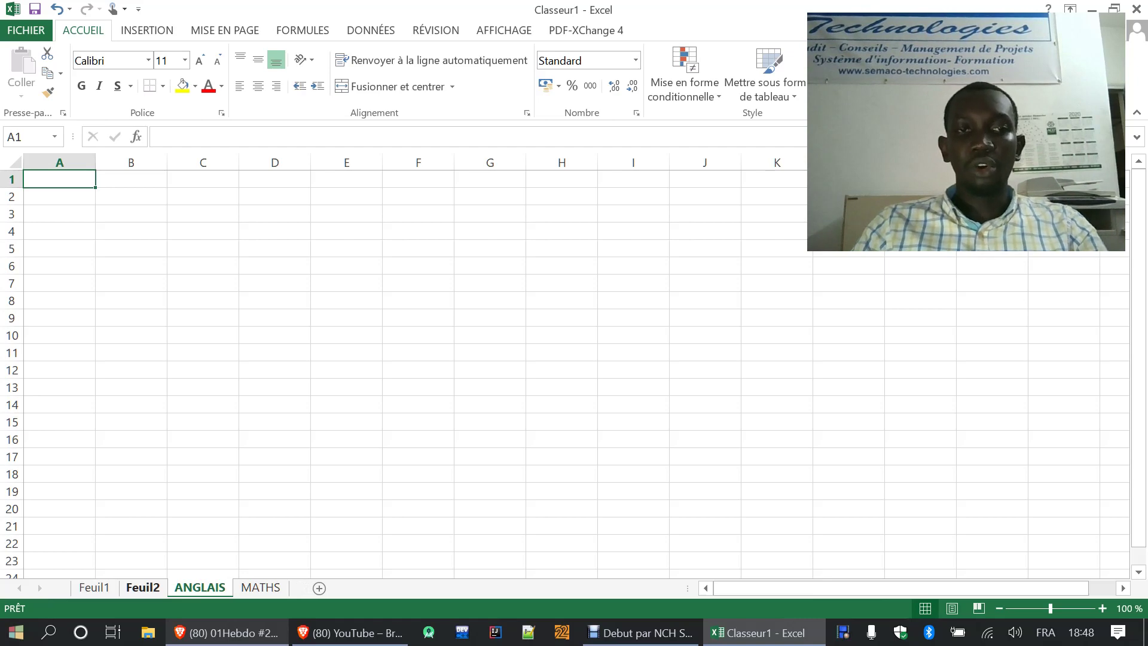
- Rename the worksheet Feuil2 as COMPTA
right_click(153, 587)
left_click(180, 418)
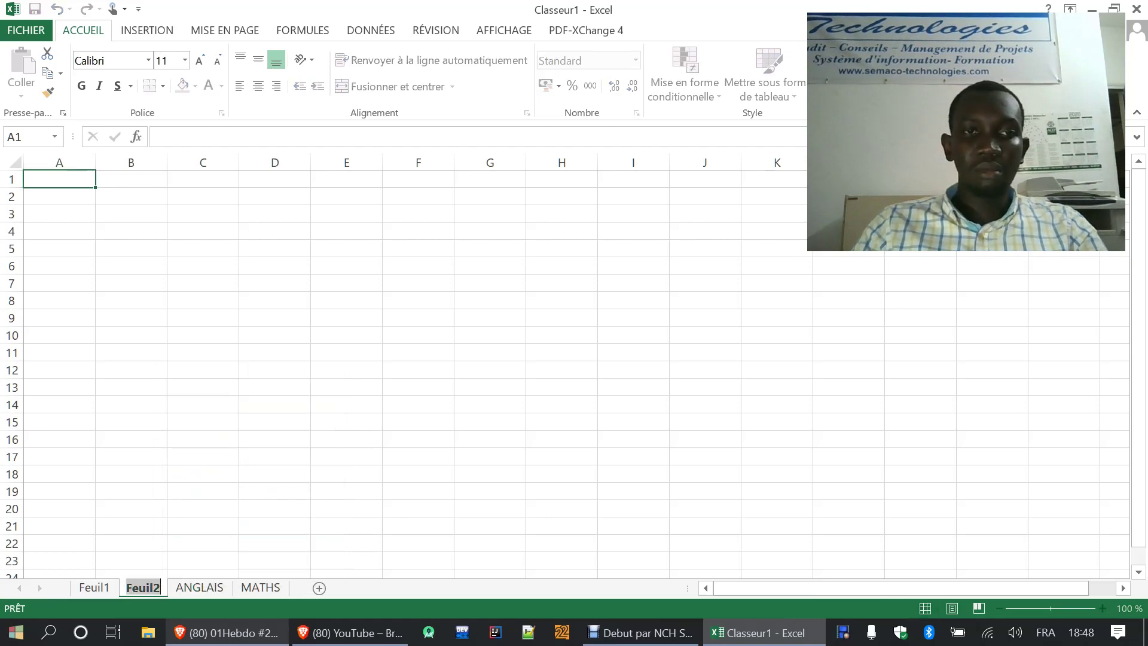
type("COMPTA")
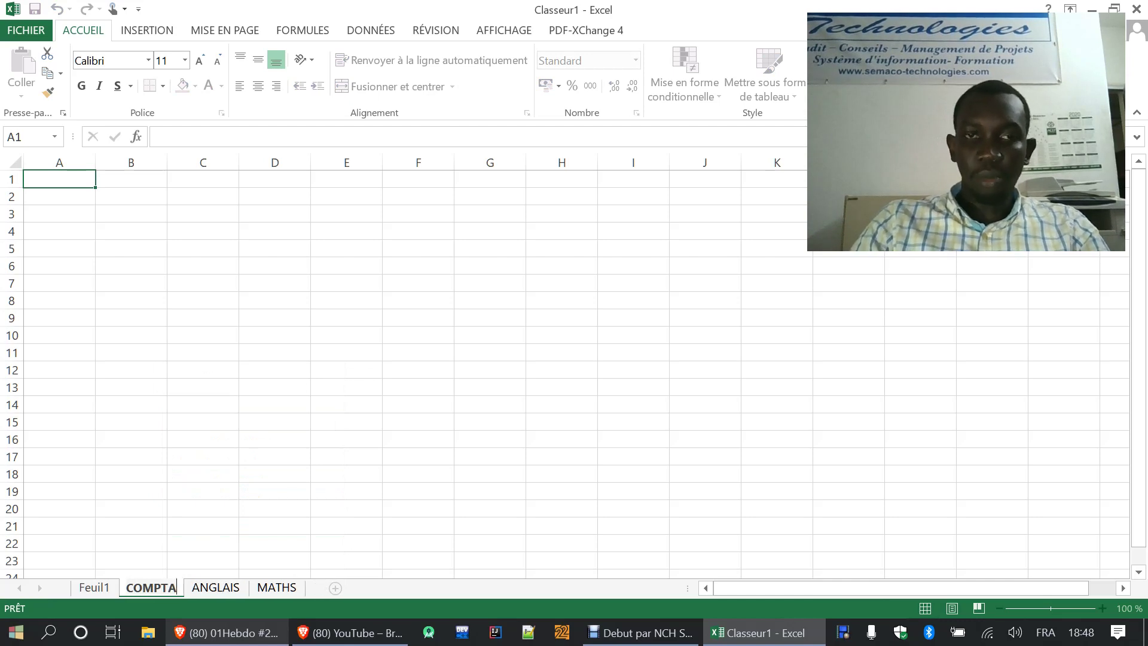
key("Return")
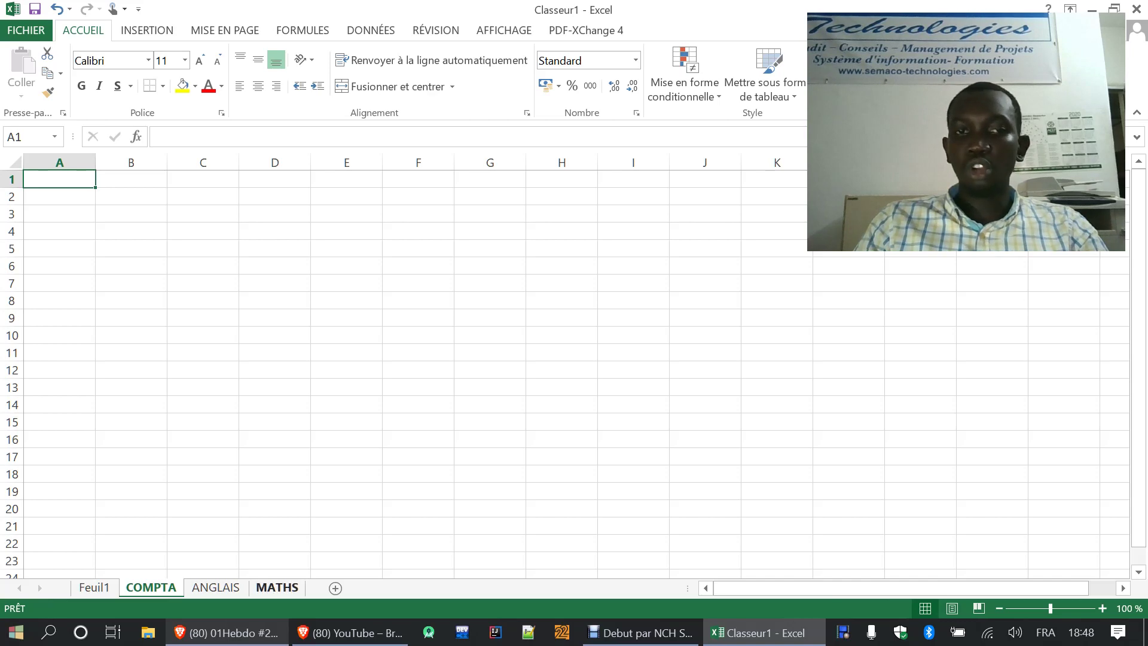
- Delete the MATHS, ANGLAIS and COMPTA worksheets, keeping only Feuil1 in the workbook
right_click(277, 588)
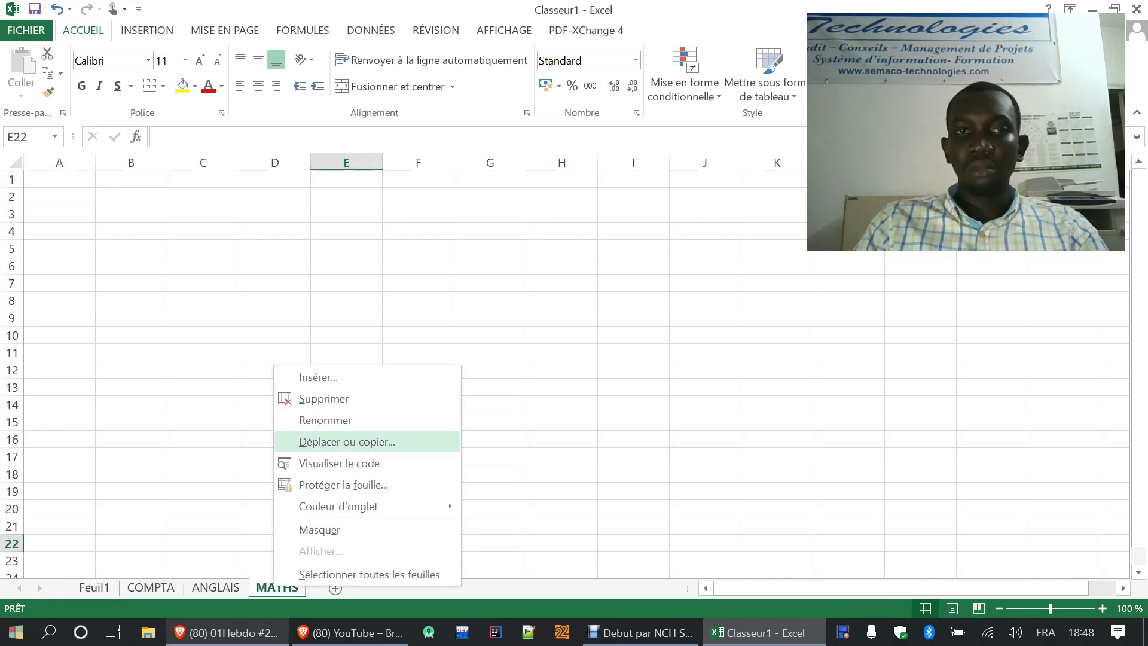
left_click(323, 398)
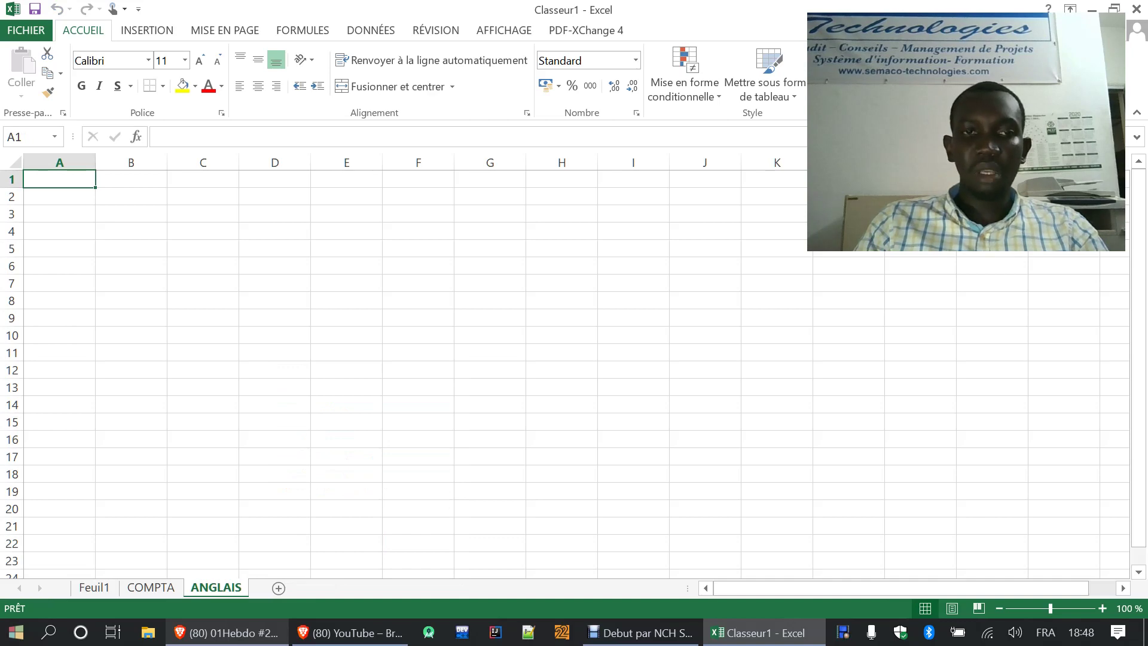
right_click(218, 587)
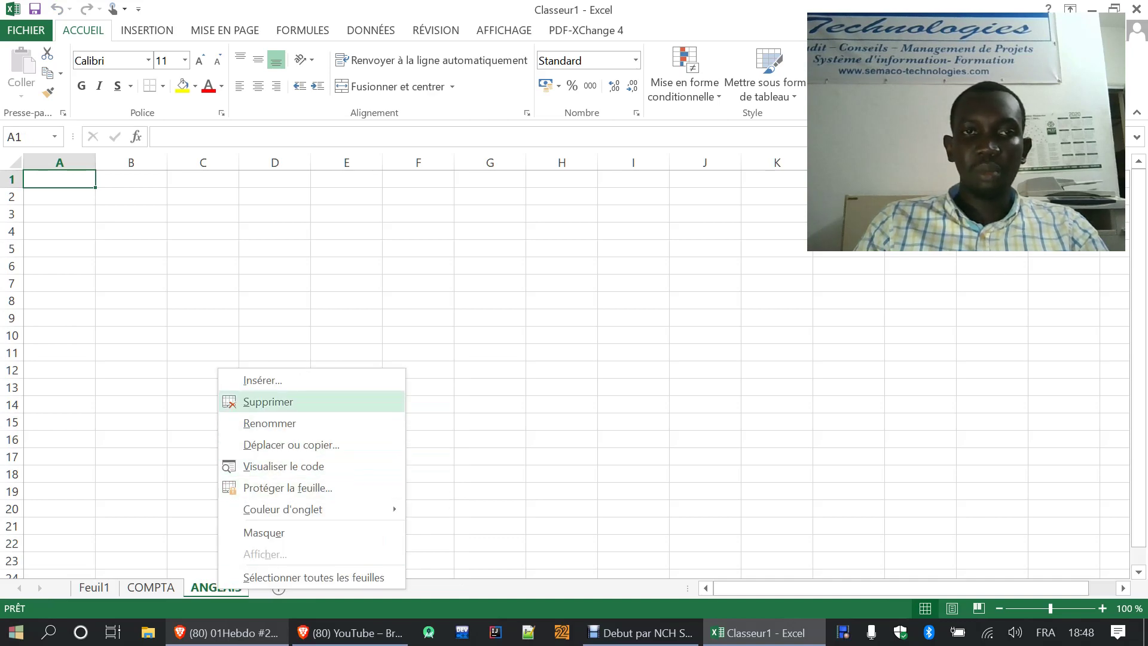
left_click(269, 402)
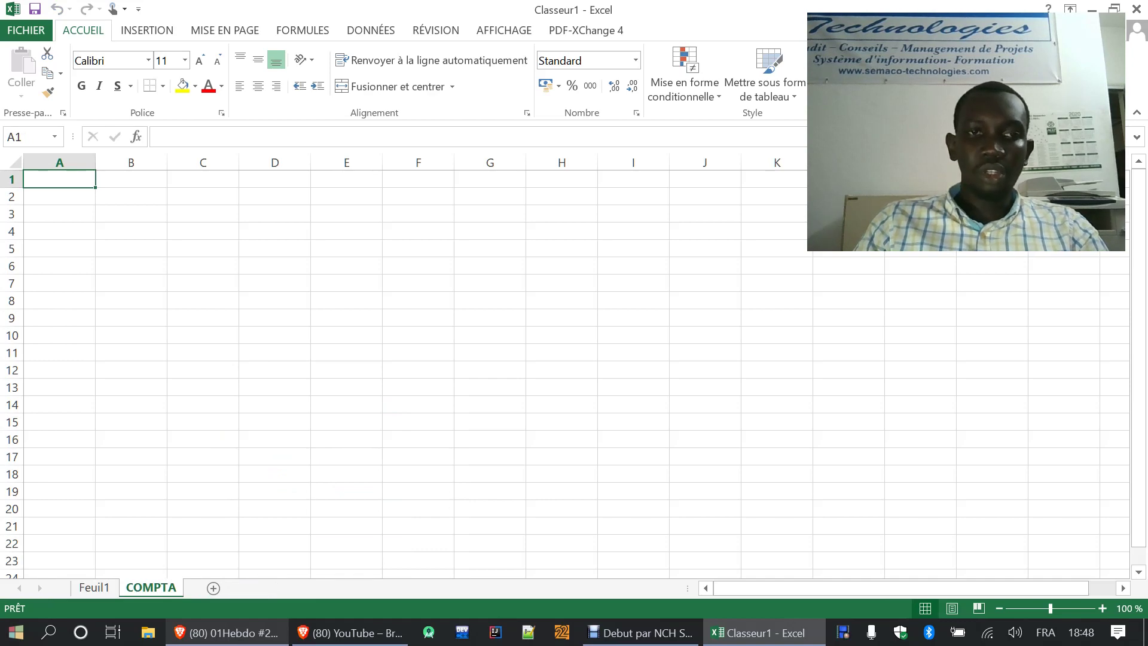
right_click(149, 589)
left_click(200, 402)
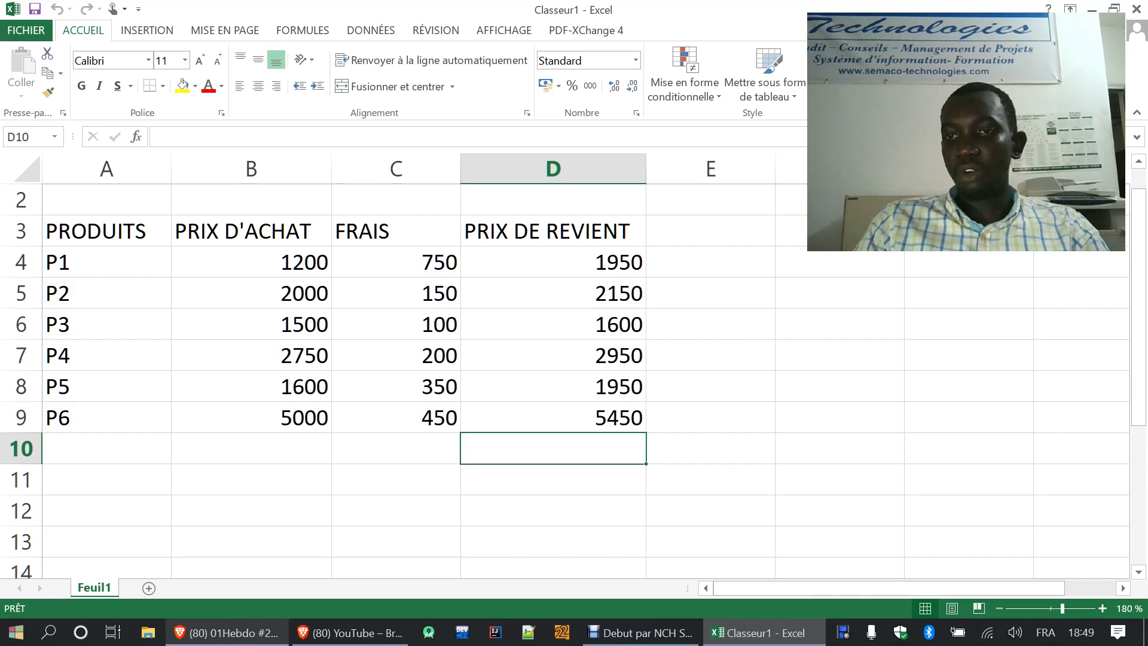
- Zoom the Feuil1 worksheet out to 80%
left_click(999, 608)
left_click(999, 608)
left_click(999, 609)
left_click(1000, 609)
left_click(999, 609)
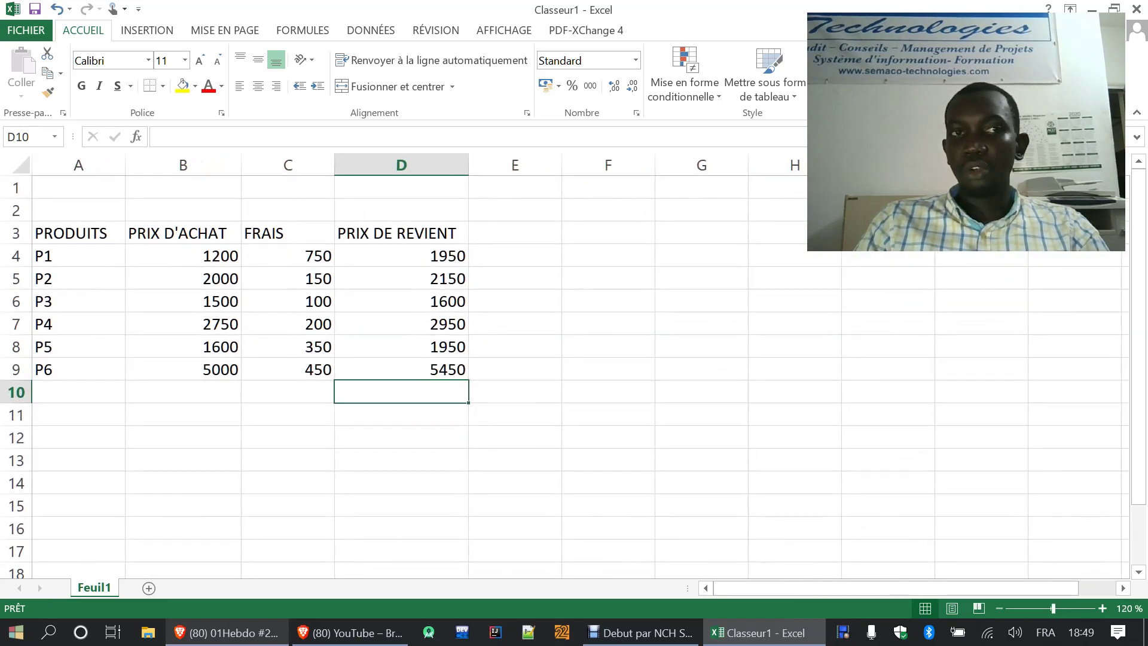
left_click(999, 609)
left_click(999, 609)
left_click(999, 609)
left_click(999, 608)
left_click(1000, 609)
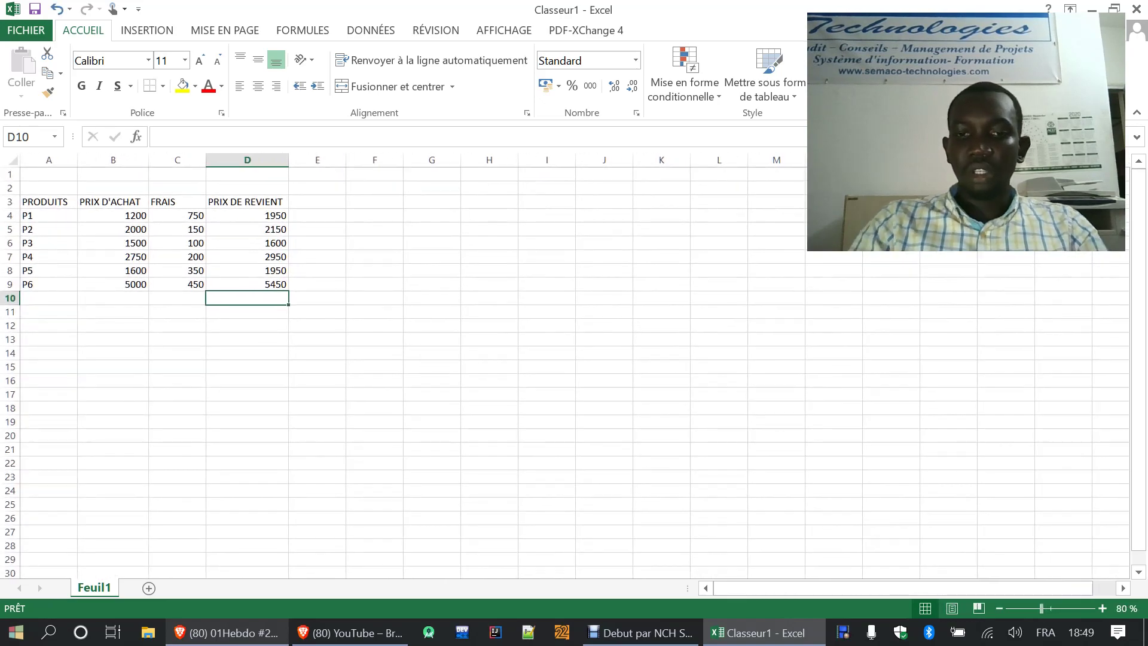
- Zoom the Feuil1 worksheet in to 180%
left_click(1102, 608)
left_click(1102, 609)
left_click(1102, 608)
left_click(1102, 609)
left_click(1102, 609)
left_click(1102, 609)
left_click(1102, 609)
left_click(1102, 609)
left_click(1103, 609)
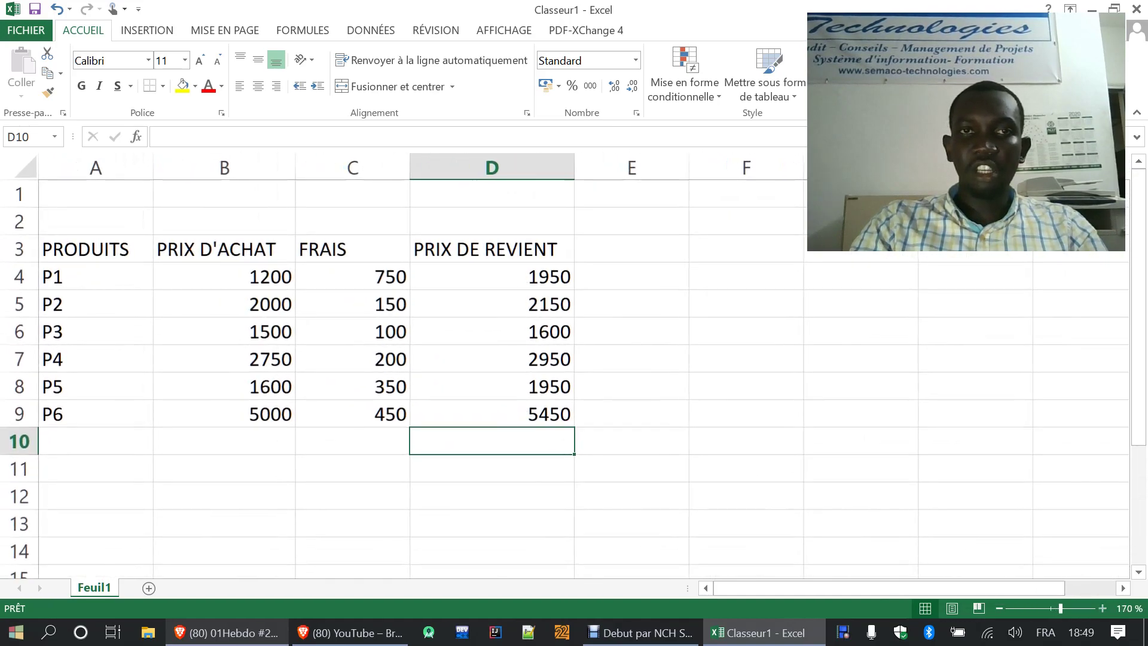
left_click(1102, 608)
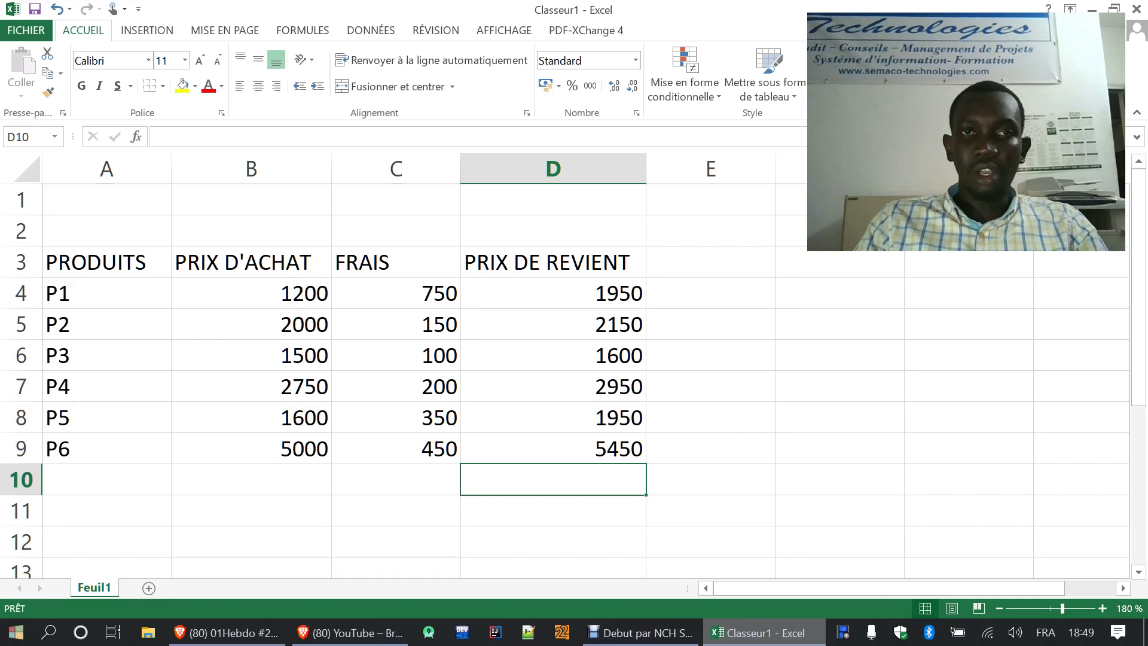
- Save the workbook in the Bureau folder as an Excel workbook named COURS 2 EXCEL
left_click(26, 30)
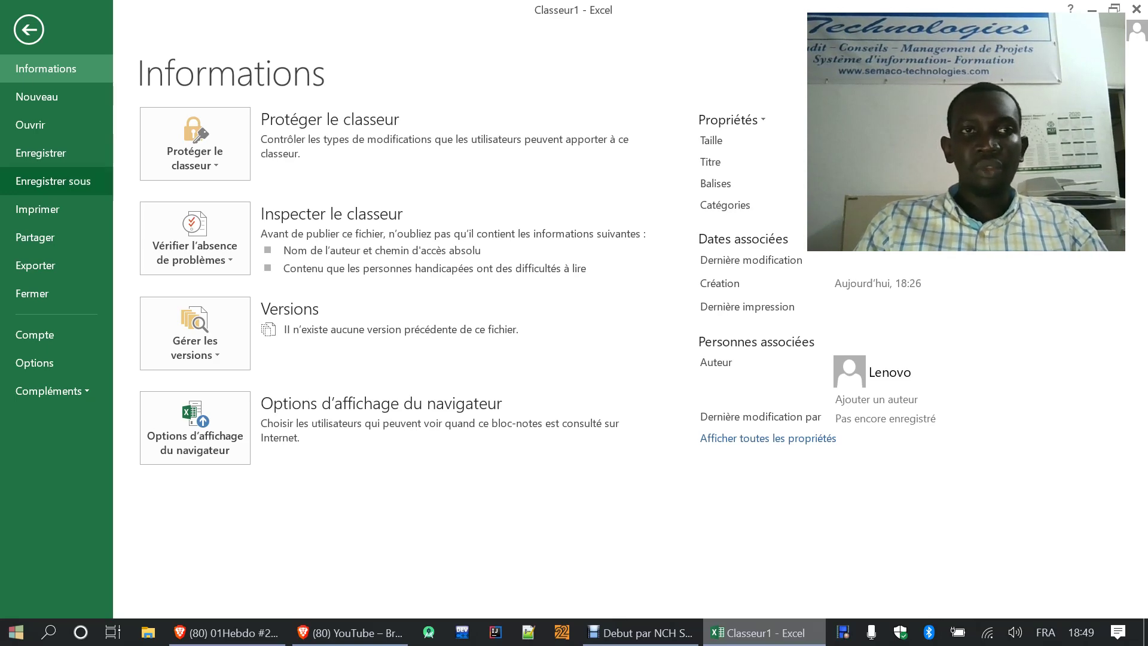
left_click(53, 180)
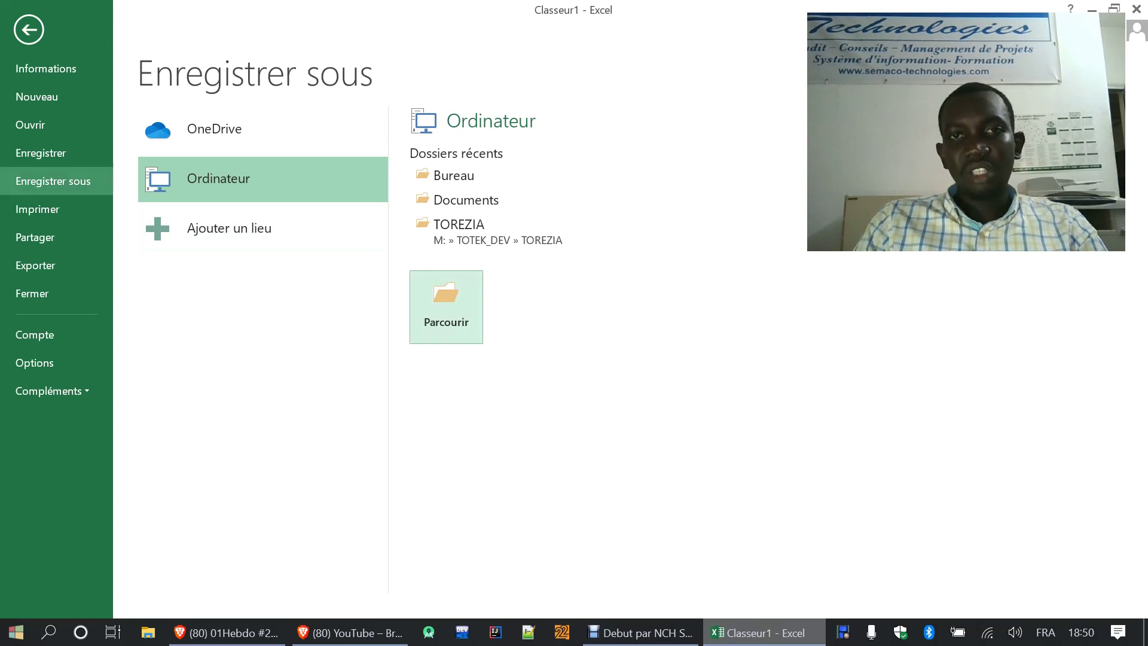
left_click(446, 307)
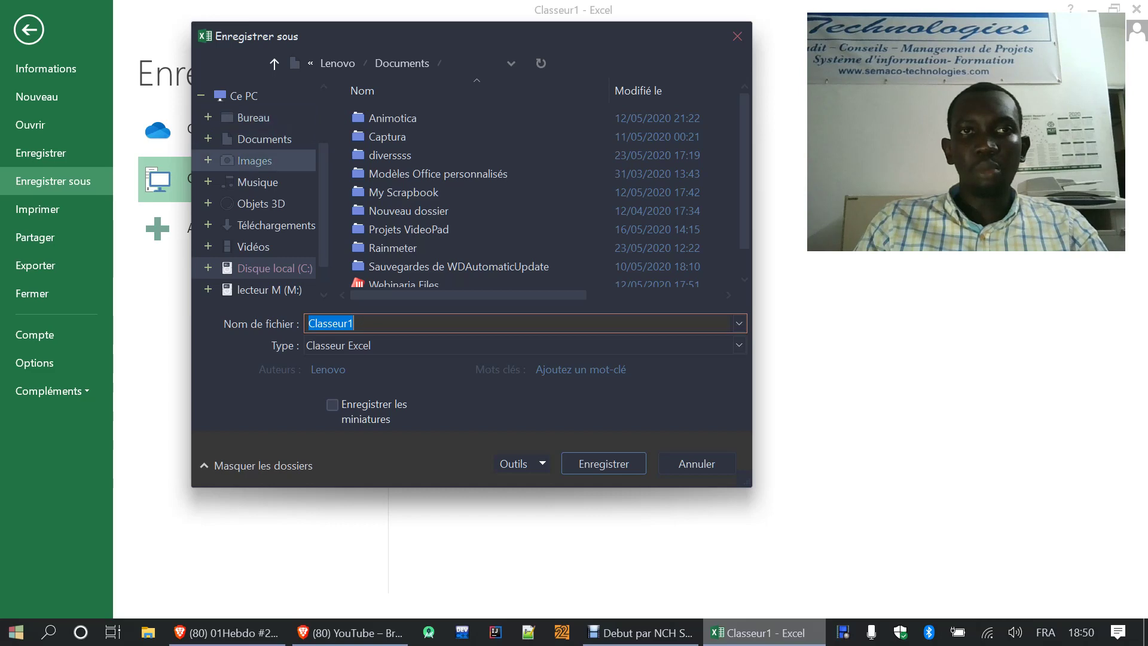
left_click(254, 117)
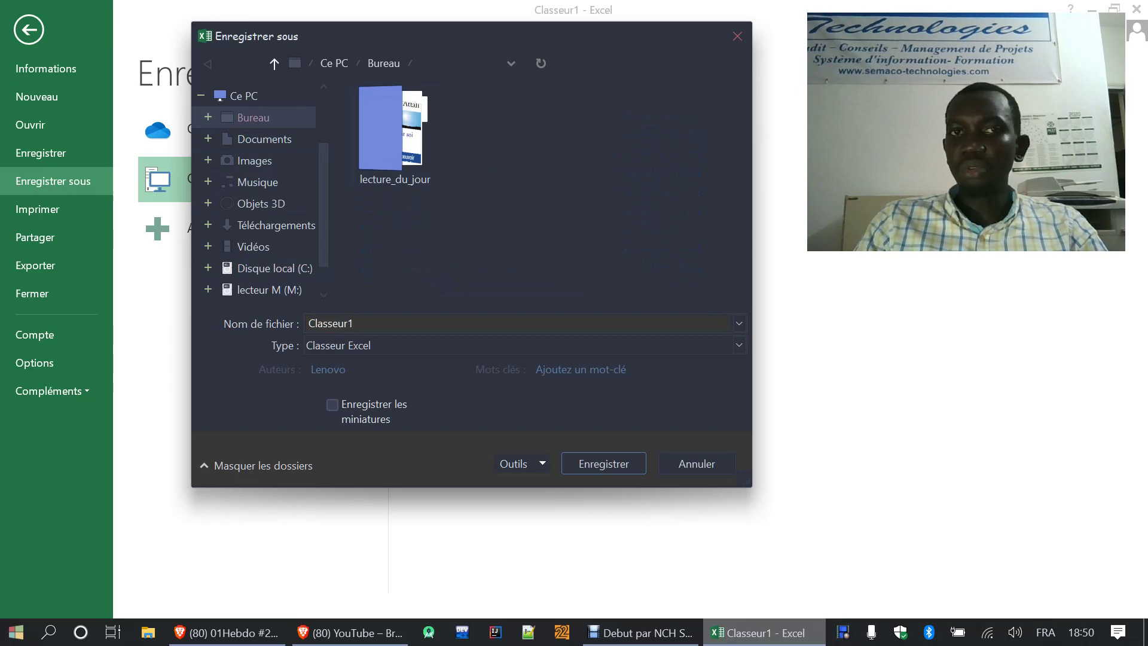
left_click(394, 324)
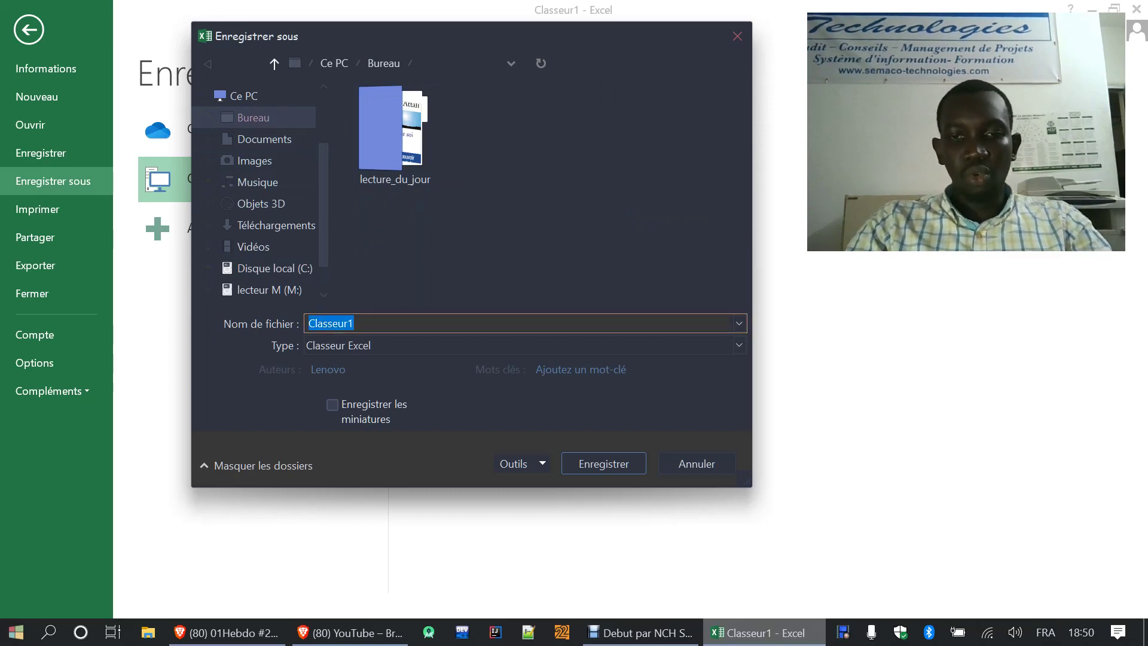
type("COURS")
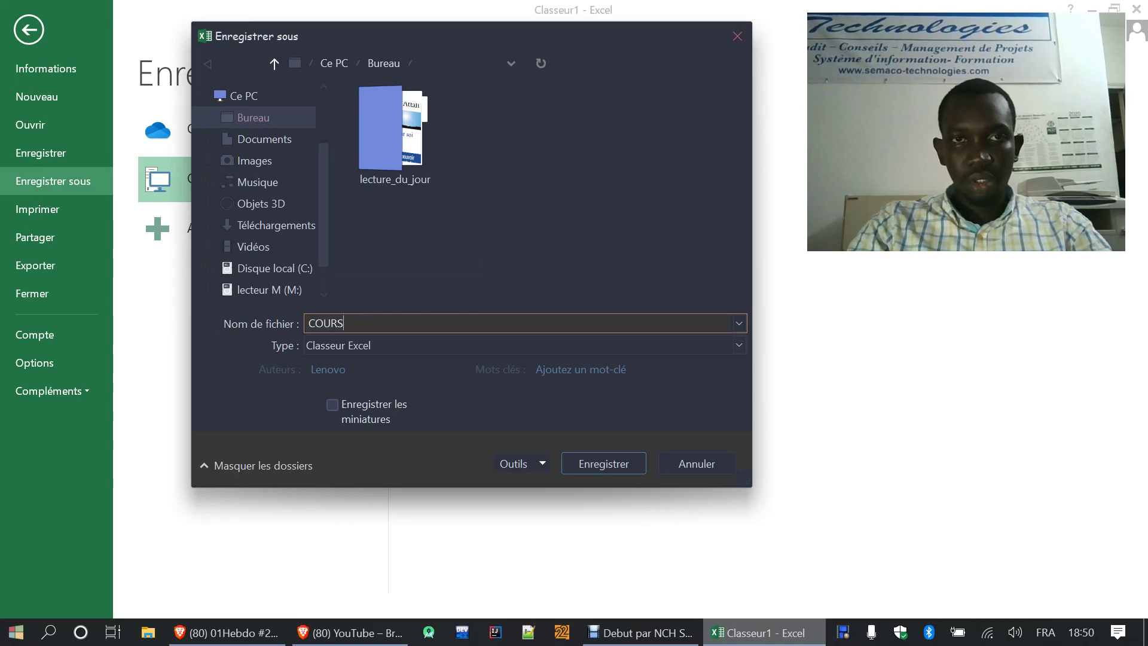
type(" 2")
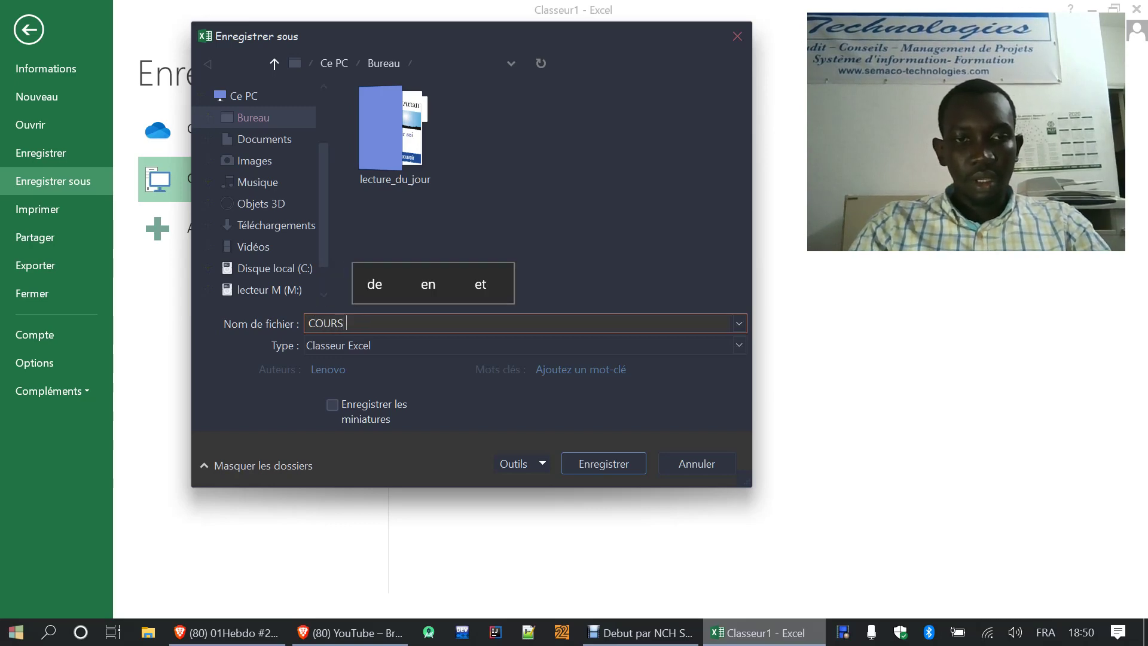
type(" EXCEL")
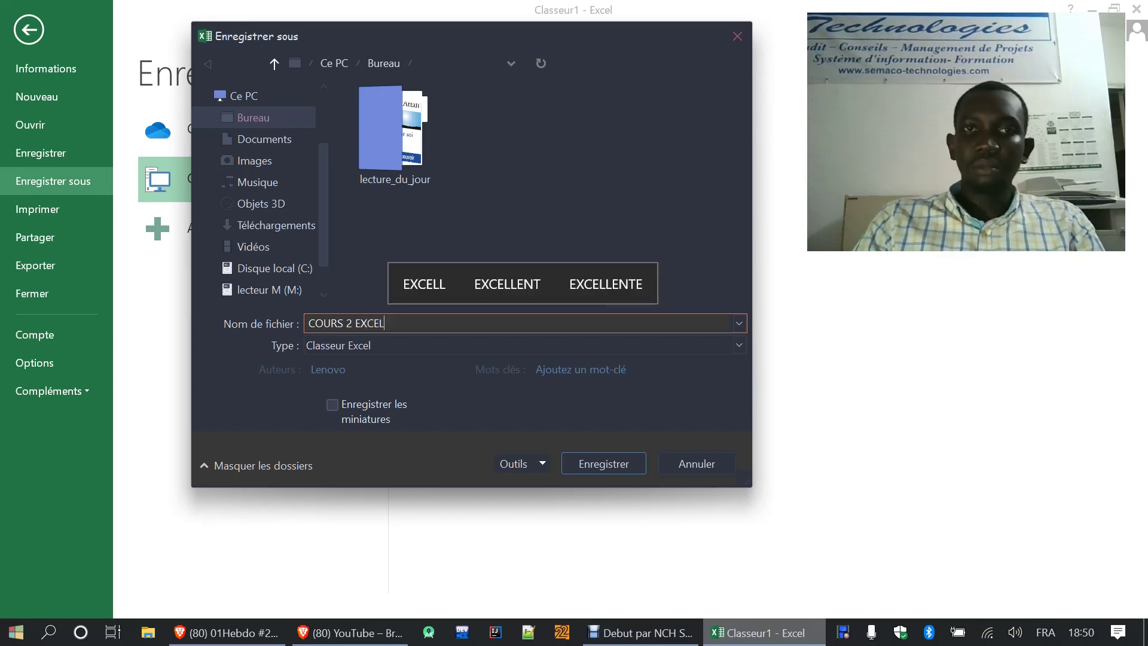
left_click(526, 179)
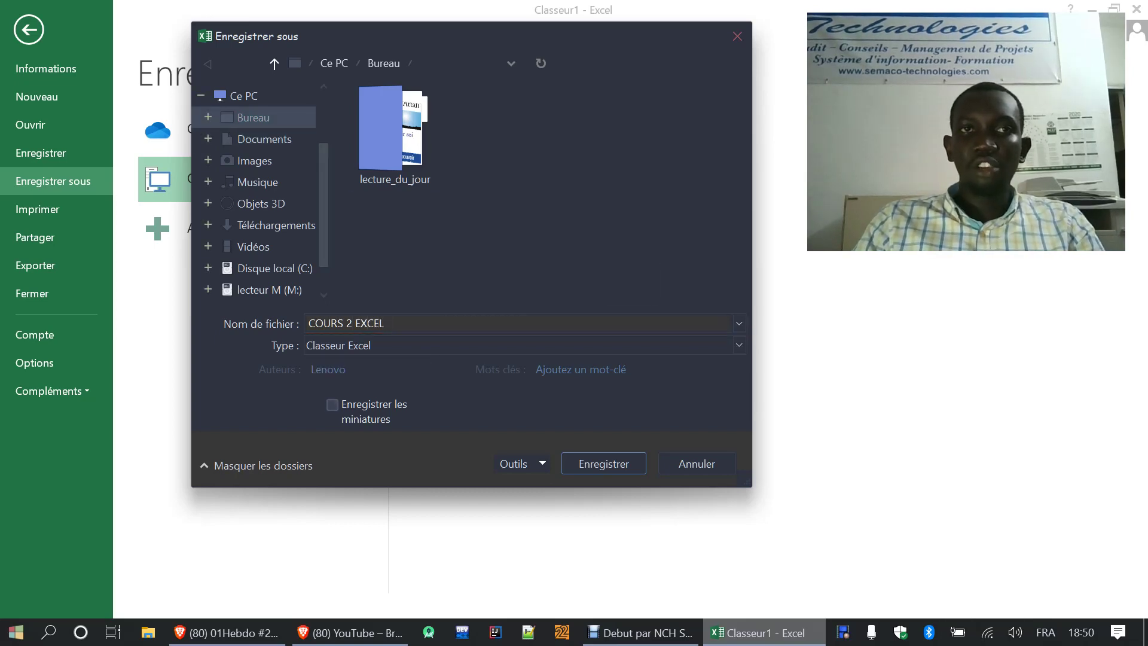
left_click(604, 464)
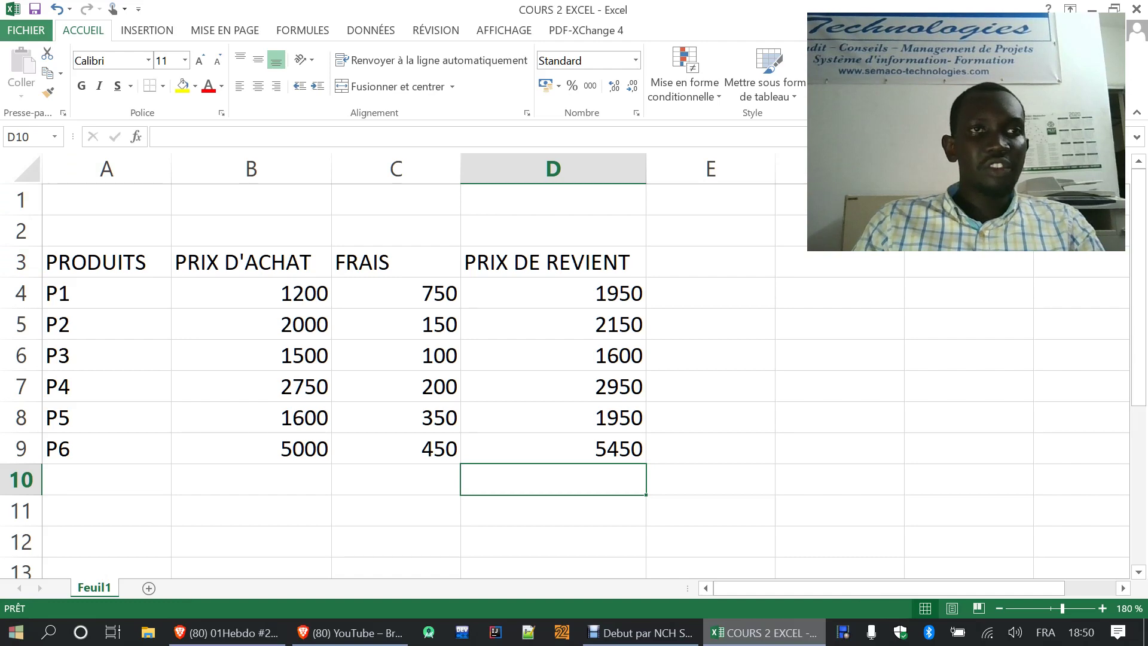
- View the Save As locations available for the workbook, and return to the worksheet without saving a copy
left_click(26, 31)
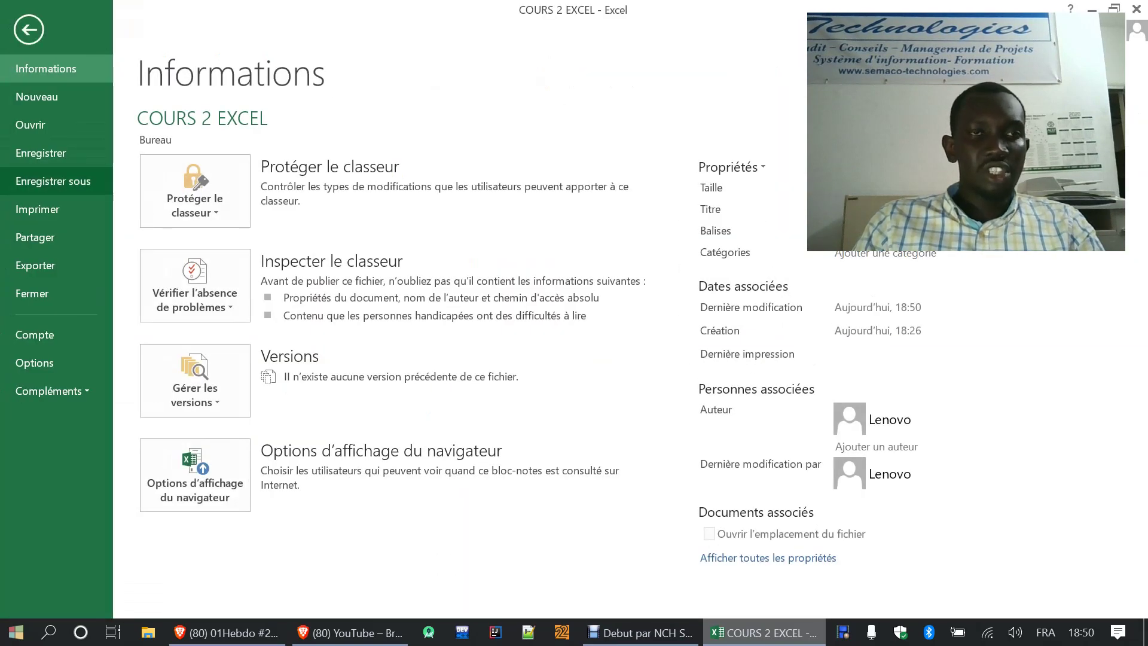
left_click(53, 181)
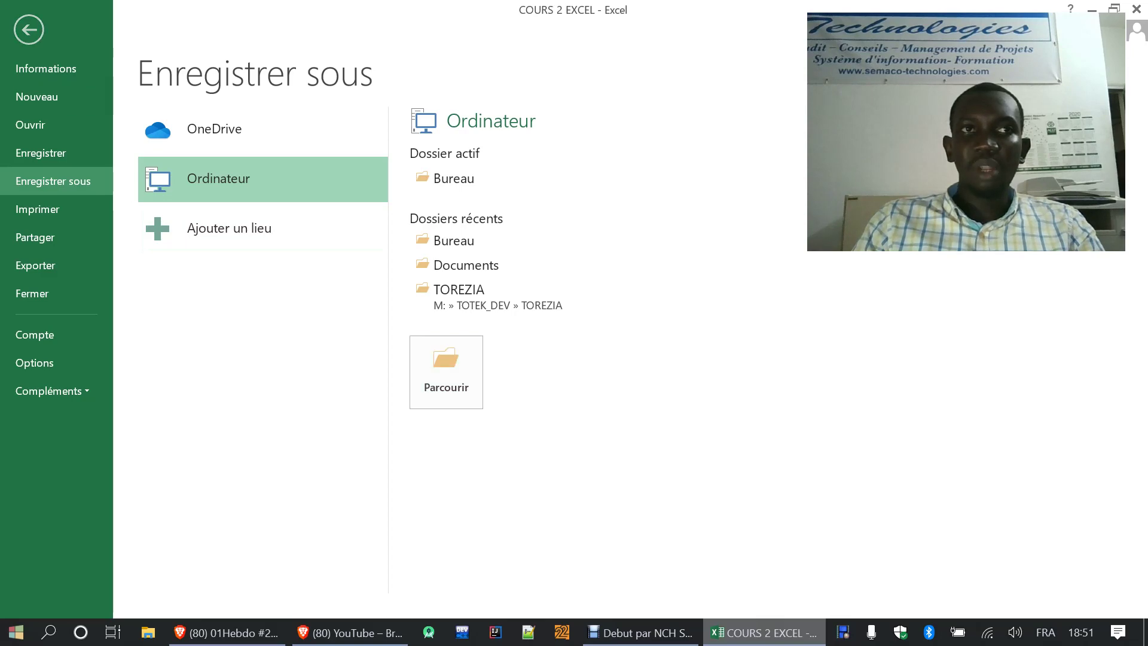
left_click(29, 29)
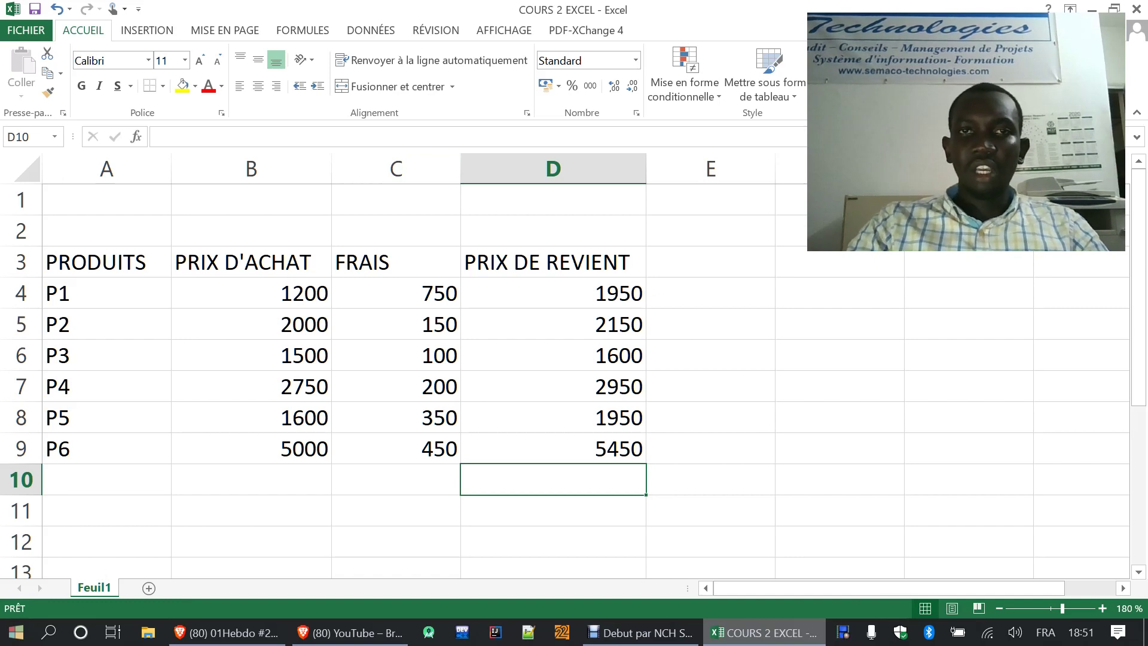
- Select the PRIX D'ACHAT heading cell, widen column B well beyond its text, and make row 3 about three times taller
left_click(252, 262)
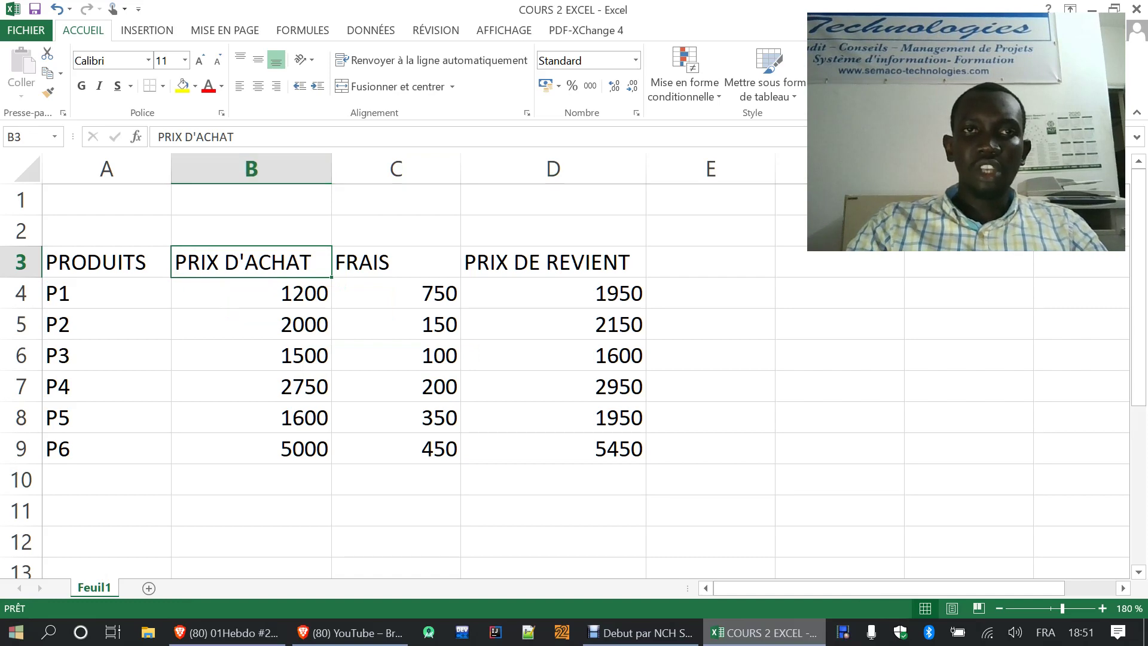
left_click_drag(332, 169, 425, 169)
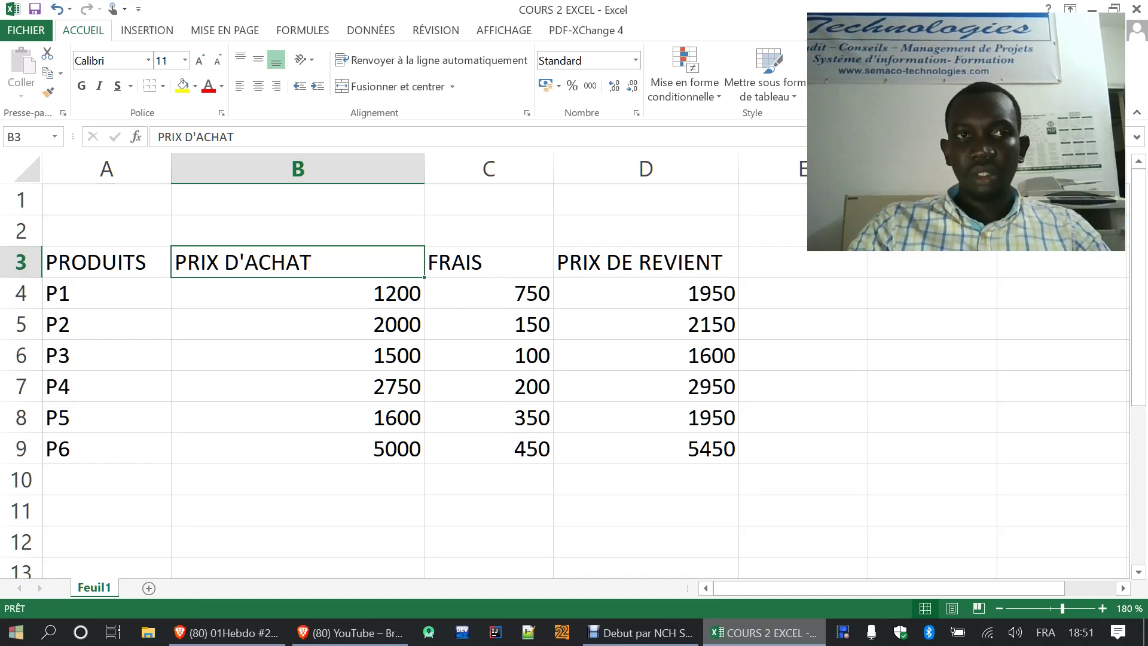
left_click_drag(20, 277, 21, 345)
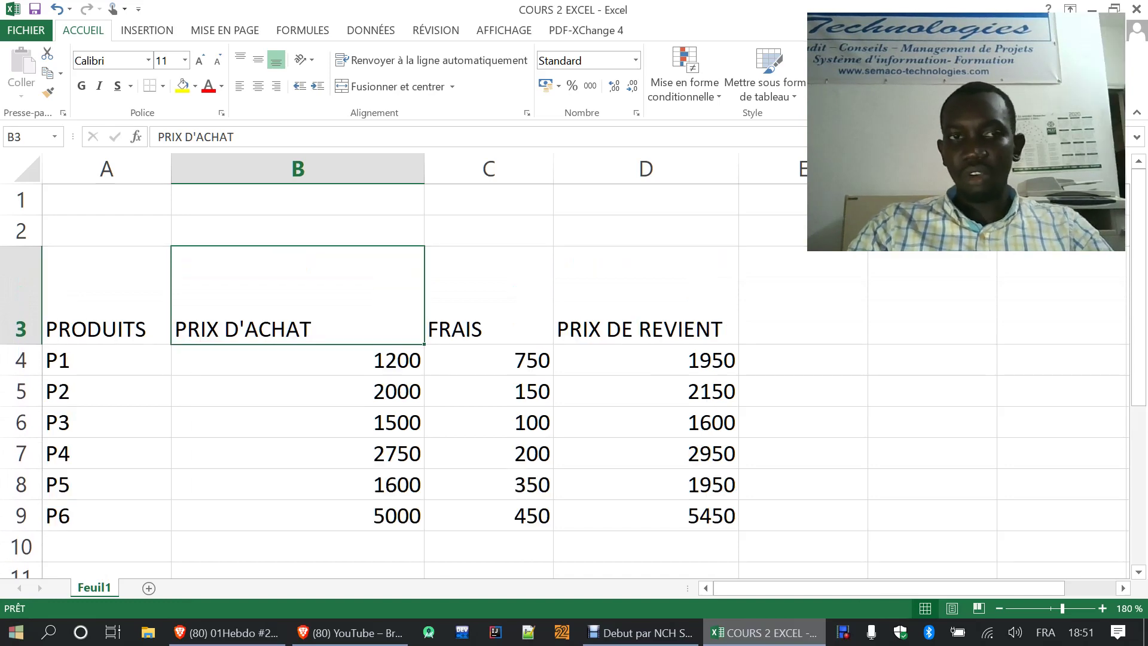
- Reduce row 3 to about the height of the other rows and narrow column B to just fit the PRIX D'ACHAT heading
left_click_drag(21, 345, 21, 274)
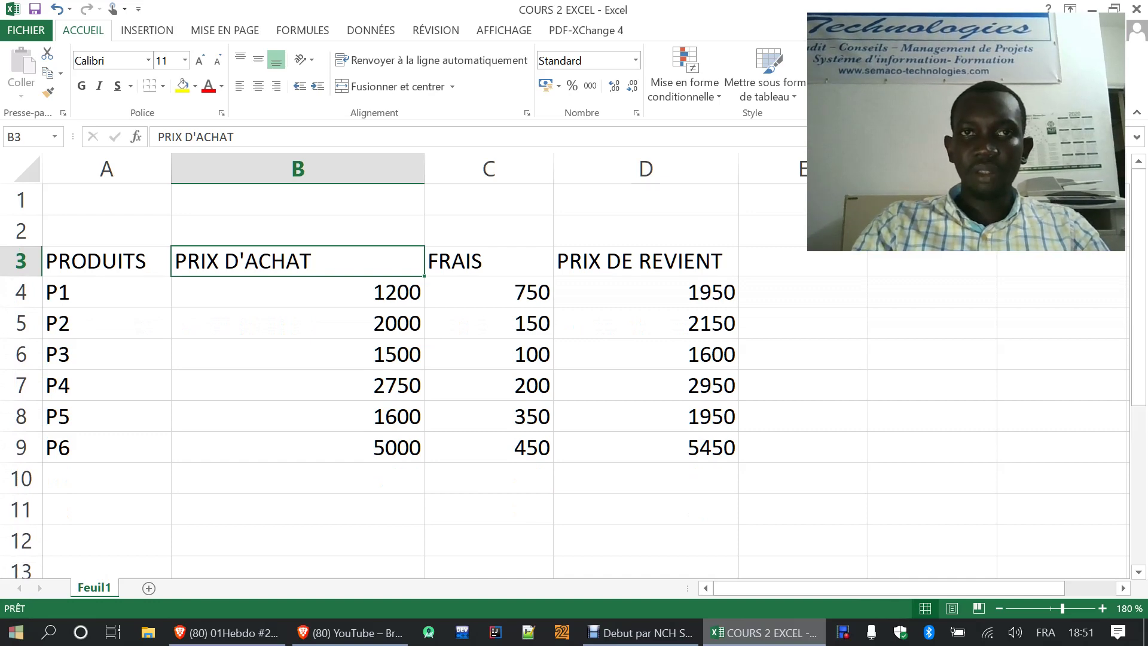
left_click_drag(423, 169, 324, 169)
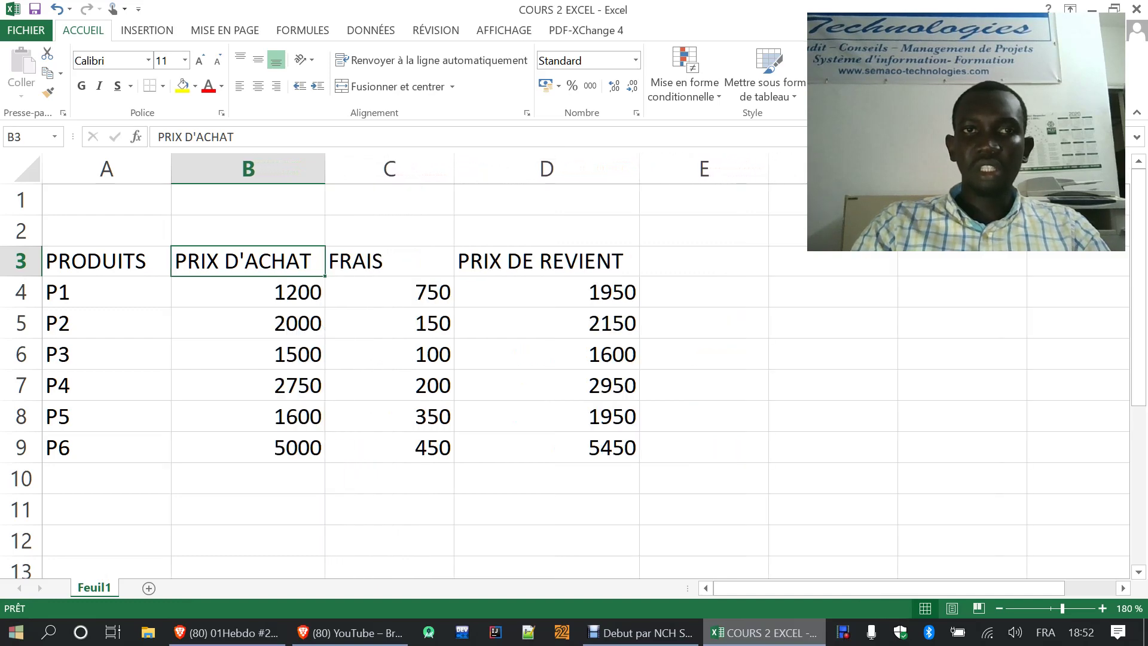